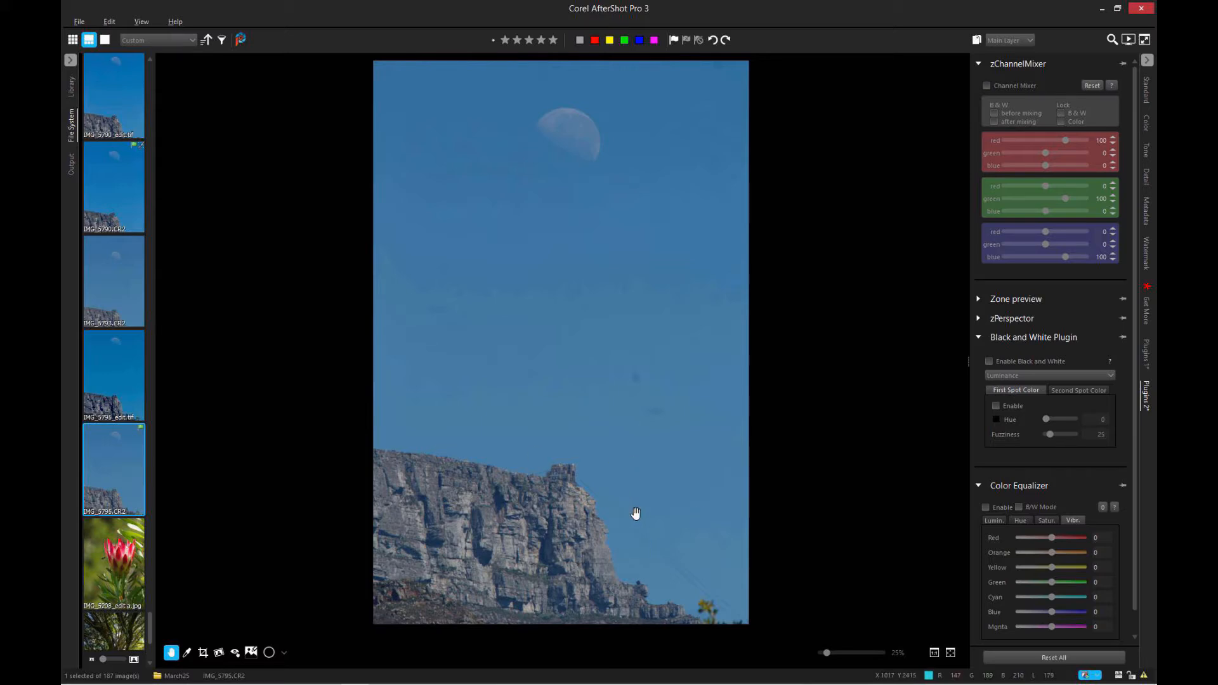
Examine the noise in the sky up close and check the photo's ISO rating in its metadata
scroll(636, 513, up, 5)
scroll(672, 457, up, 4)
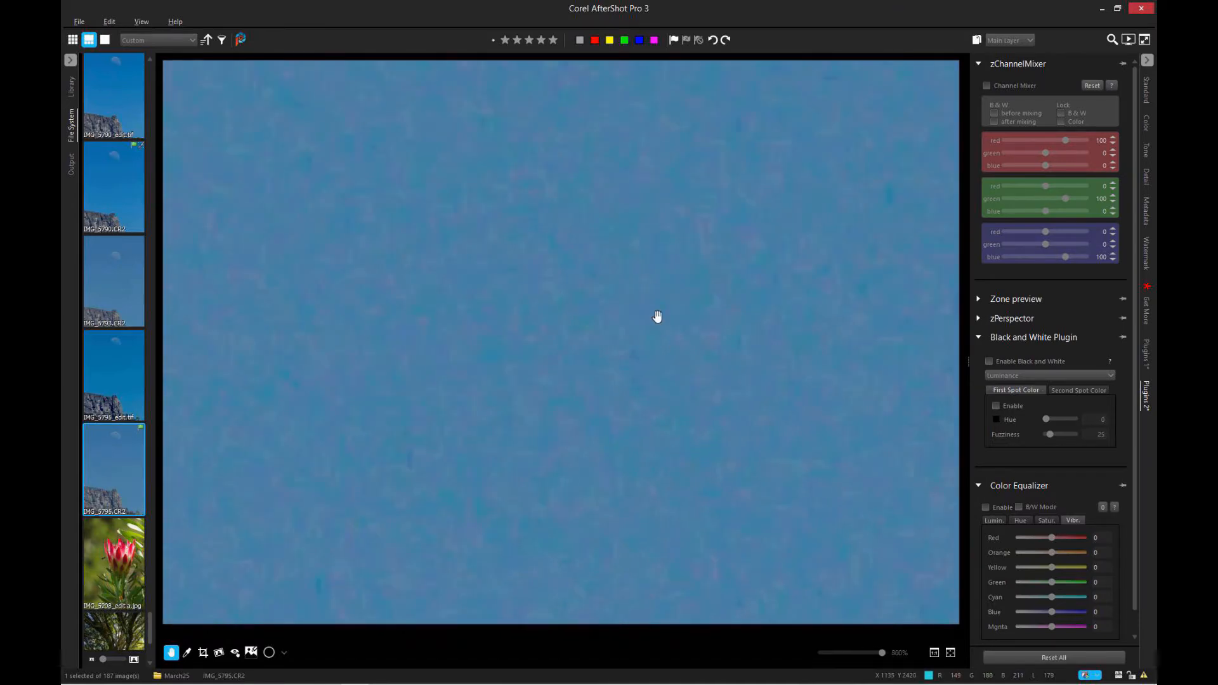
click(677, 227)
click(501, 294)
click(1150, 204)
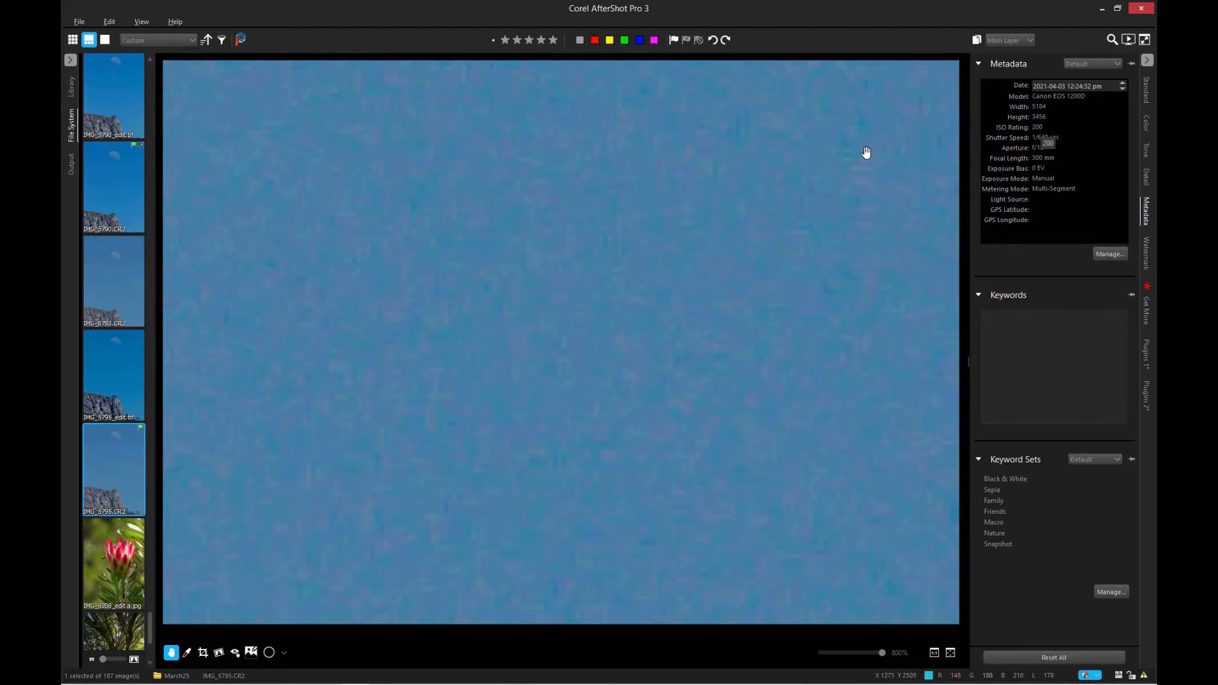
click(1147, 94)
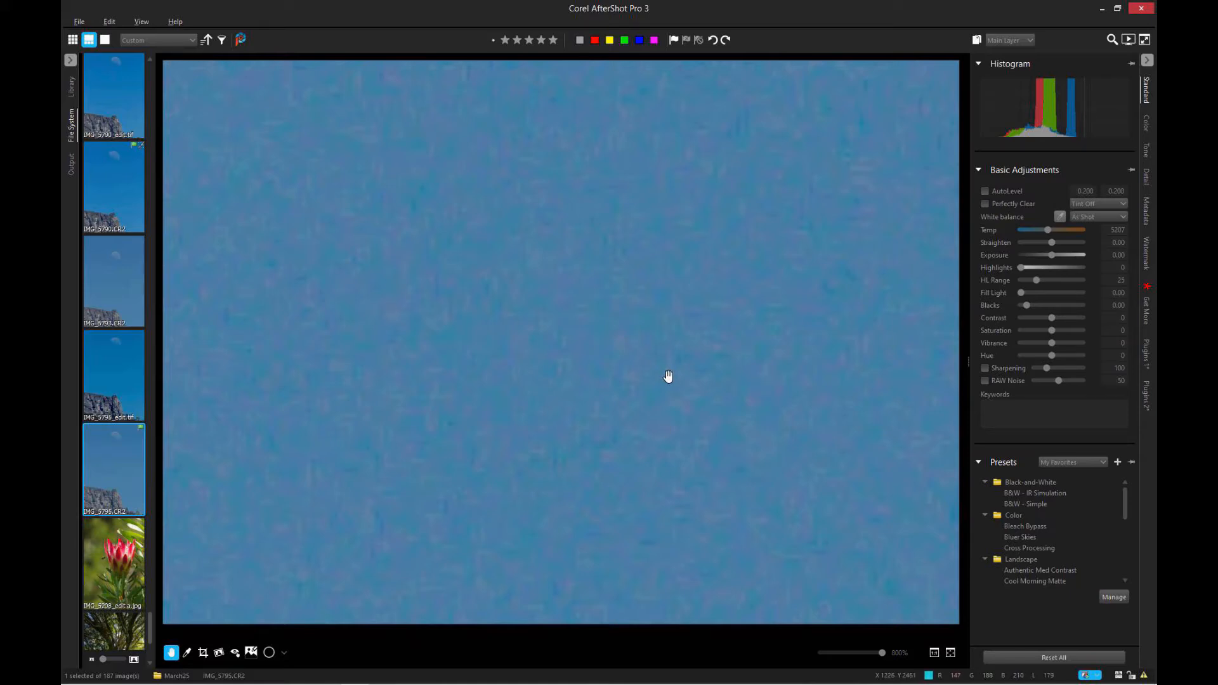
Enable Wavelet Denoise with luminance and color thresholds of 25 and check the sky at high magnification
click(1146, 353)
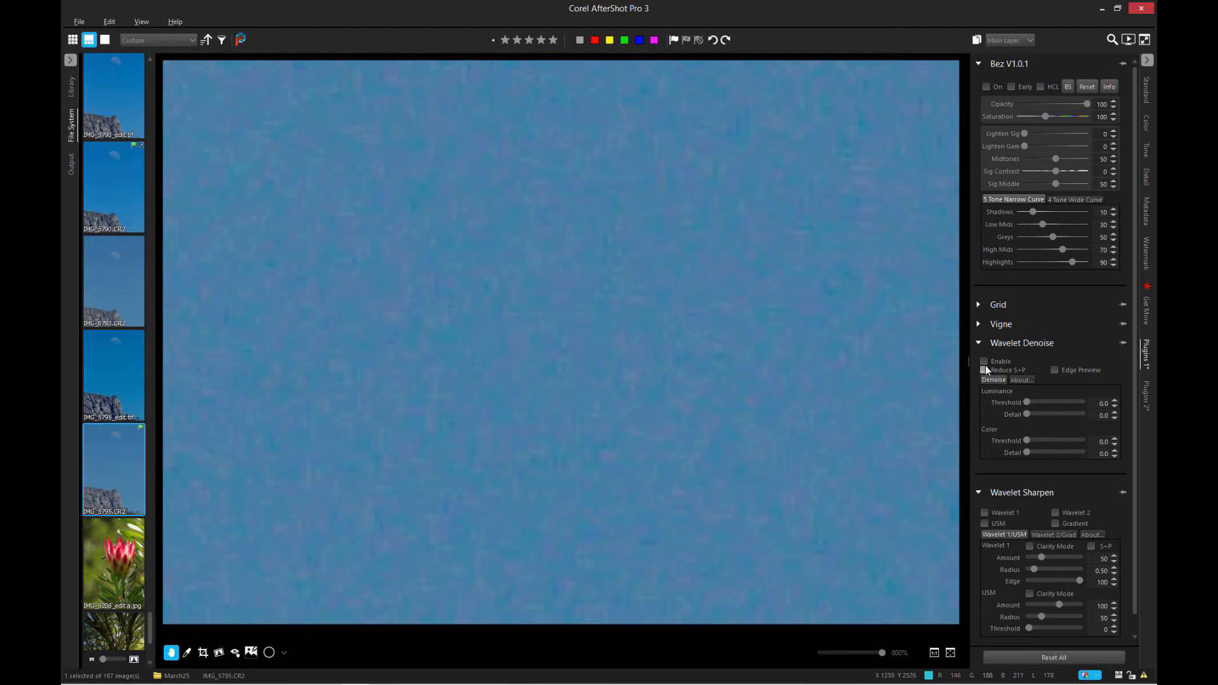
click(1059, 402)
click(1064, 441)
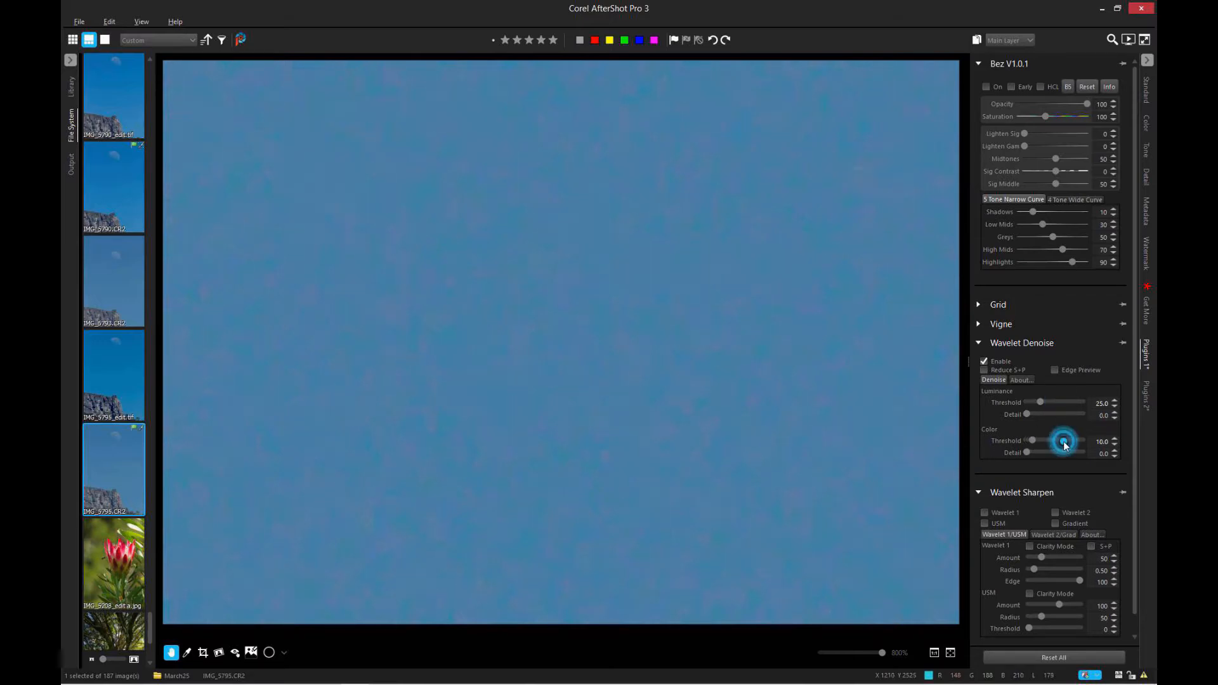
click(1063, 440)
click(461, 347)
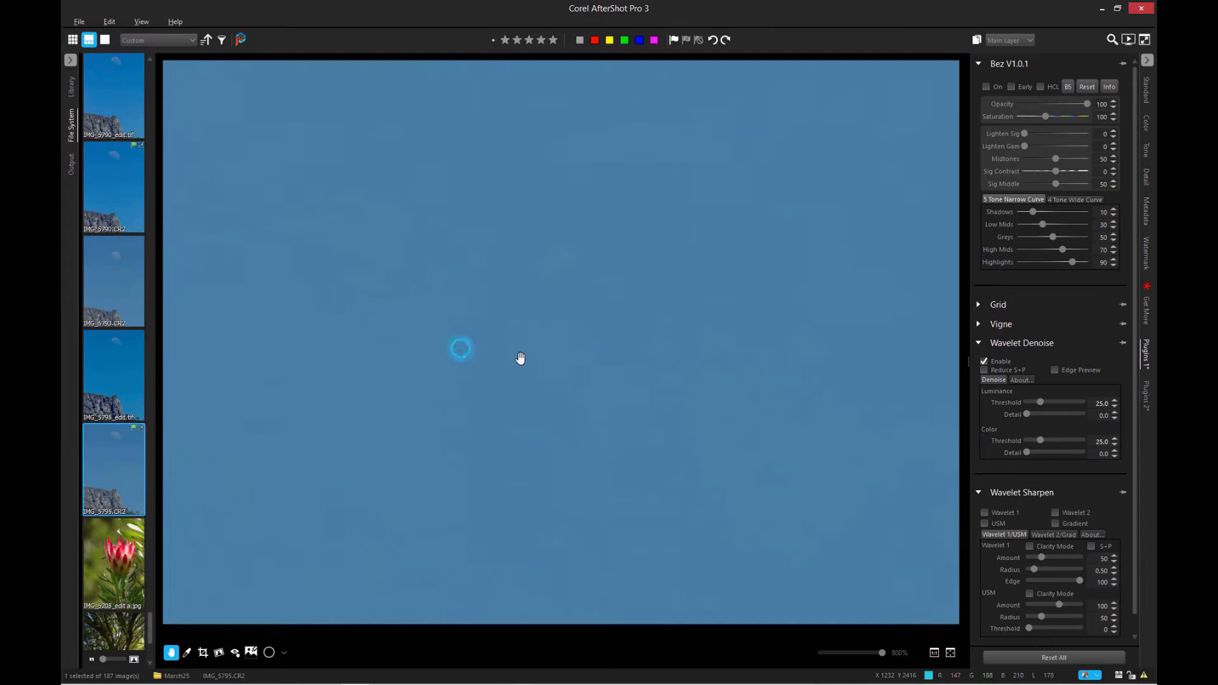
click(593, 234)
click(408, 381)
click(458, 441)
scroll(482, 423, down, 6)
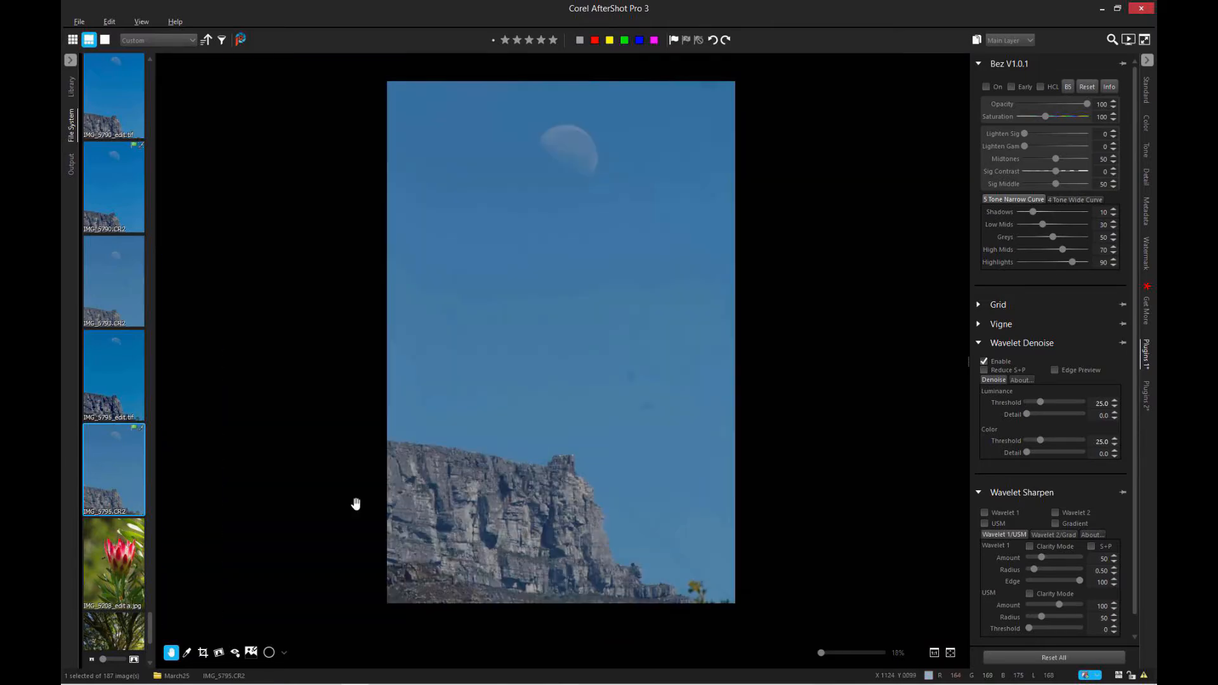
Compare the rock face with both Wavelet Denoise thresholds at 0 and with both set back to 25
scroll(486, 534, up, 4)
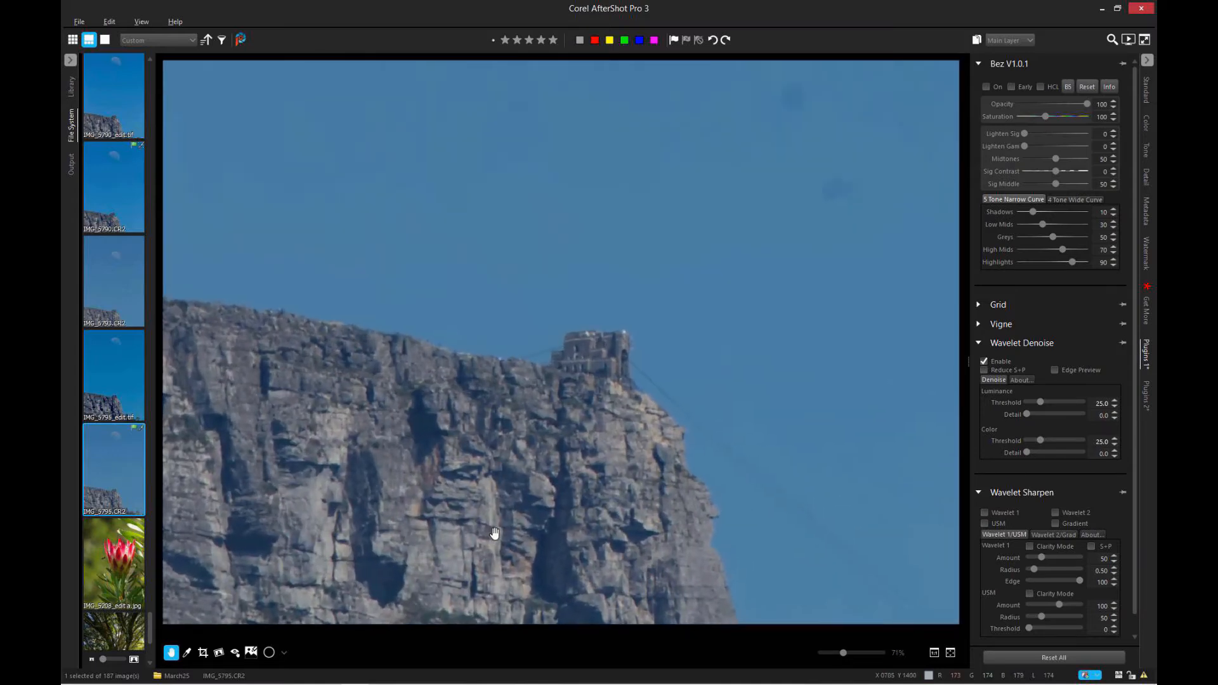
scroll(495, 533, up, 3)
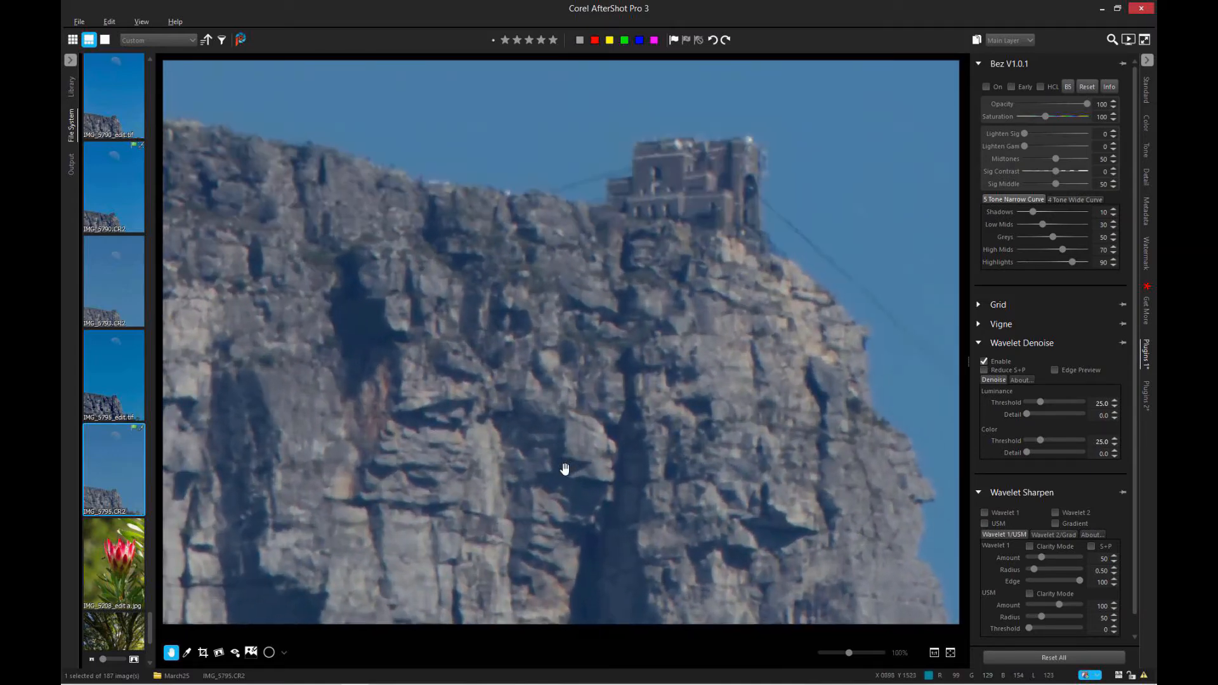
drag(631, 402, 657, 272)
double_click(1039, 401)
double_click(1041, 442)
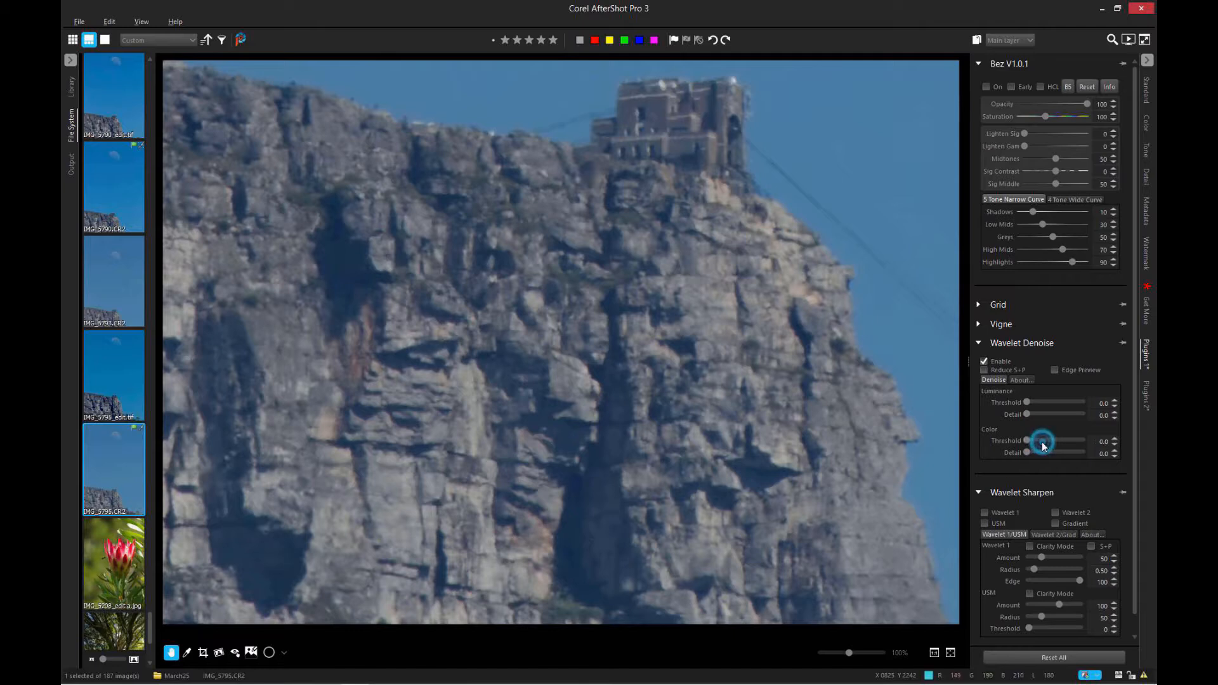
drag(461, 359, 554, 359)
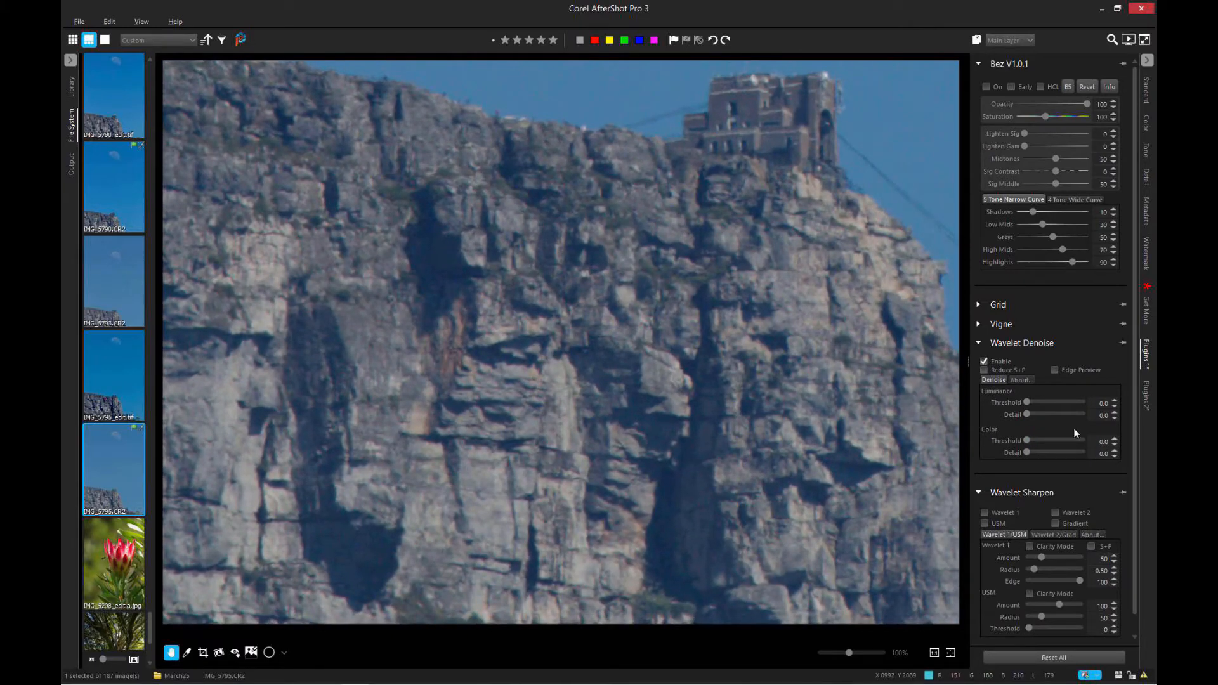
click(1056, 401)
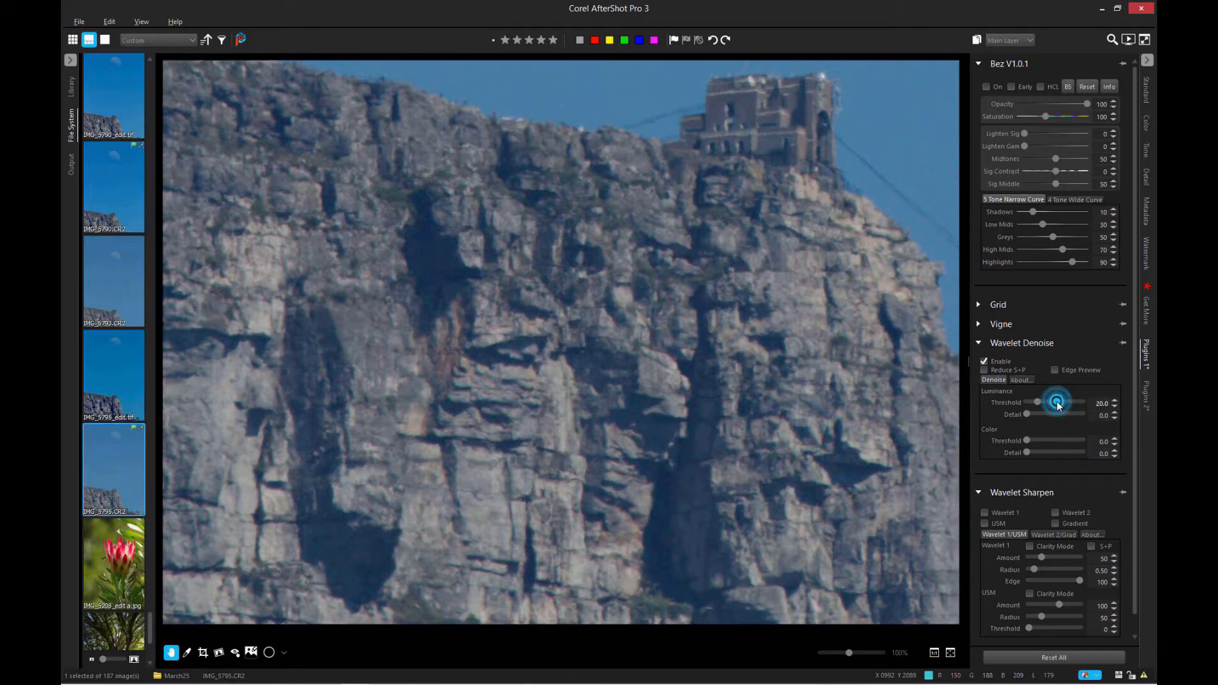
click(1053, 439)
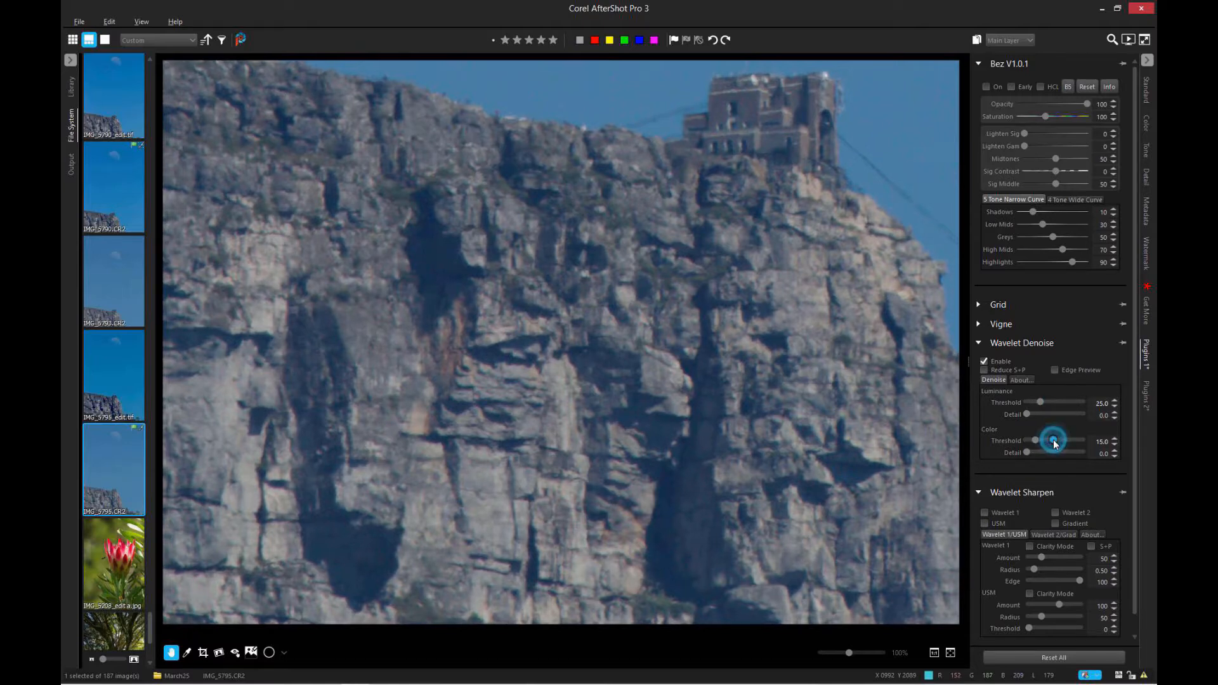
drag(517, 375, 587, 408)
Apply an RGB curve with white and black points moved inward and a shadow point at input 78, output 69
scroll(704, 380, down, 5)
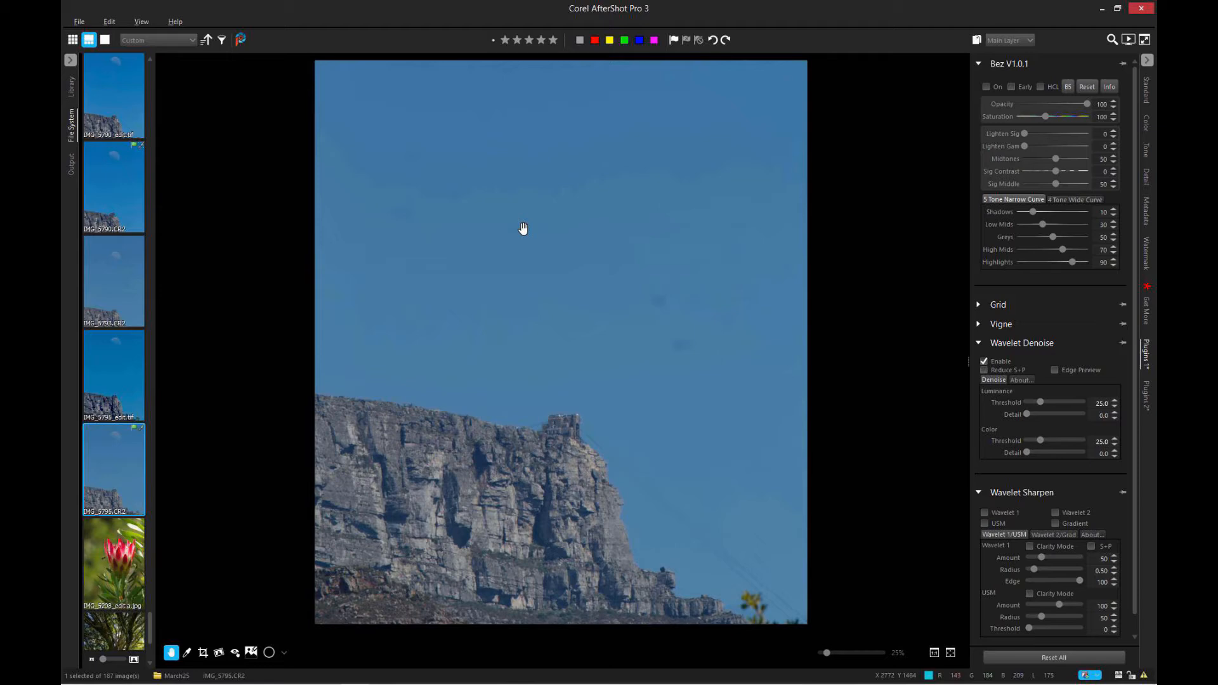
scroll(523, 229, down, 2)
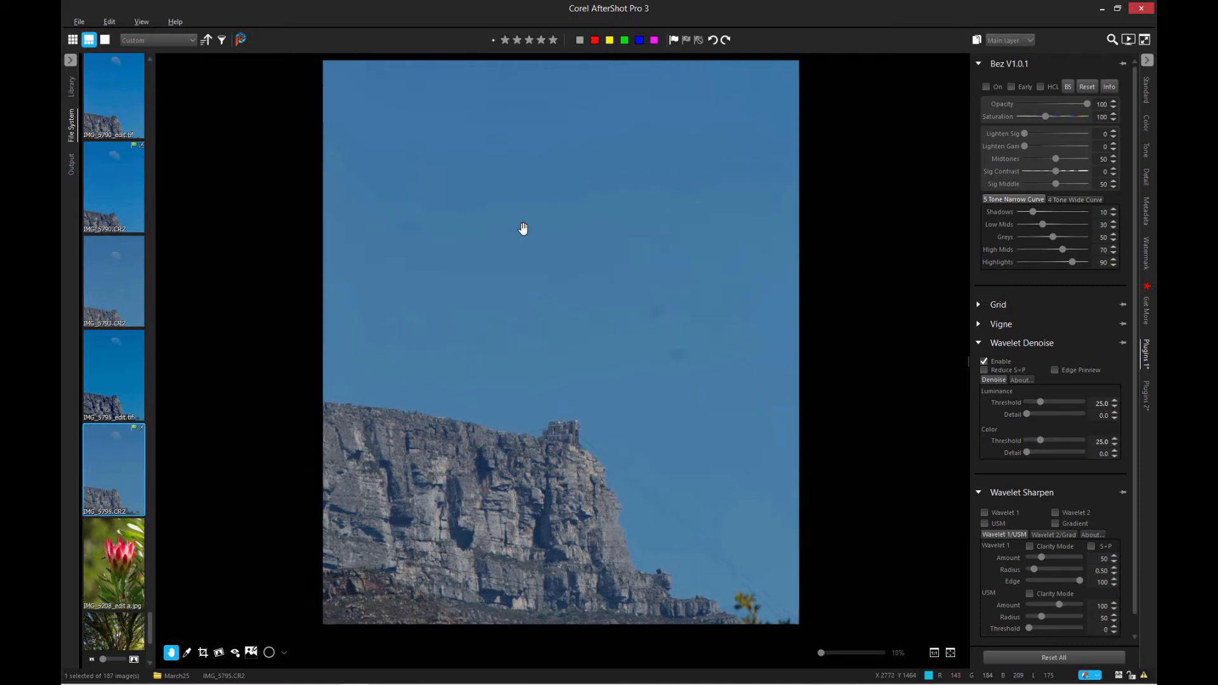
scroll(581, 567, up, 2)
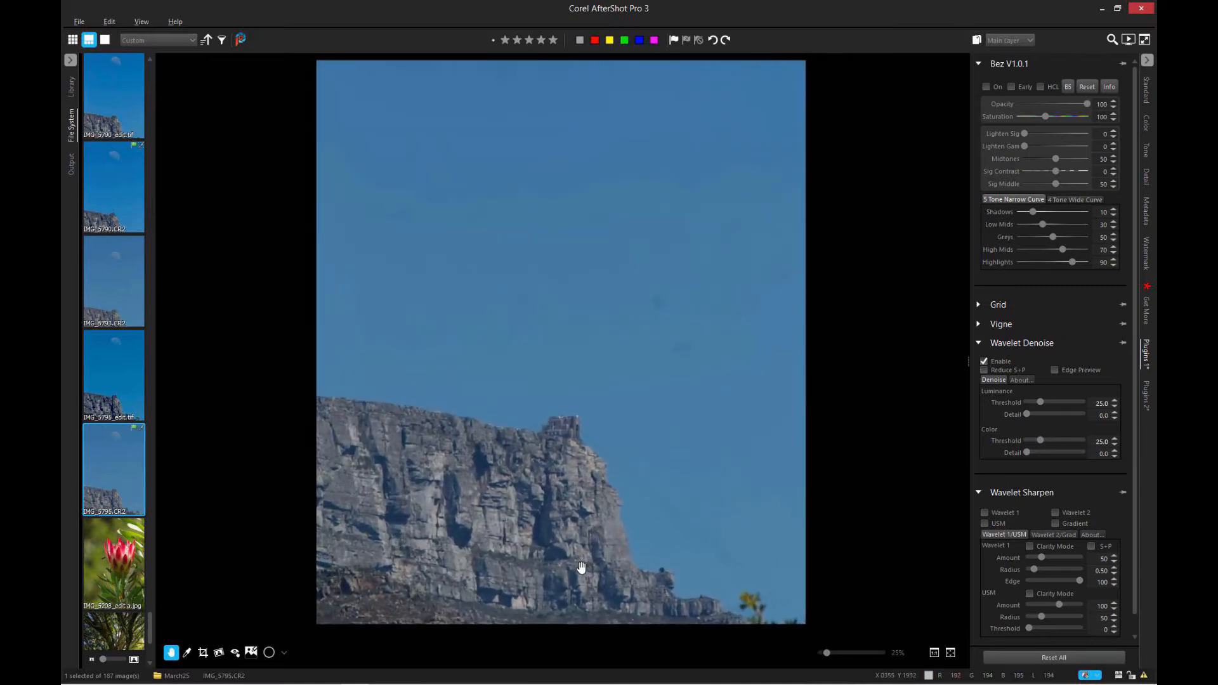
scroll(618, 549, down, 2)
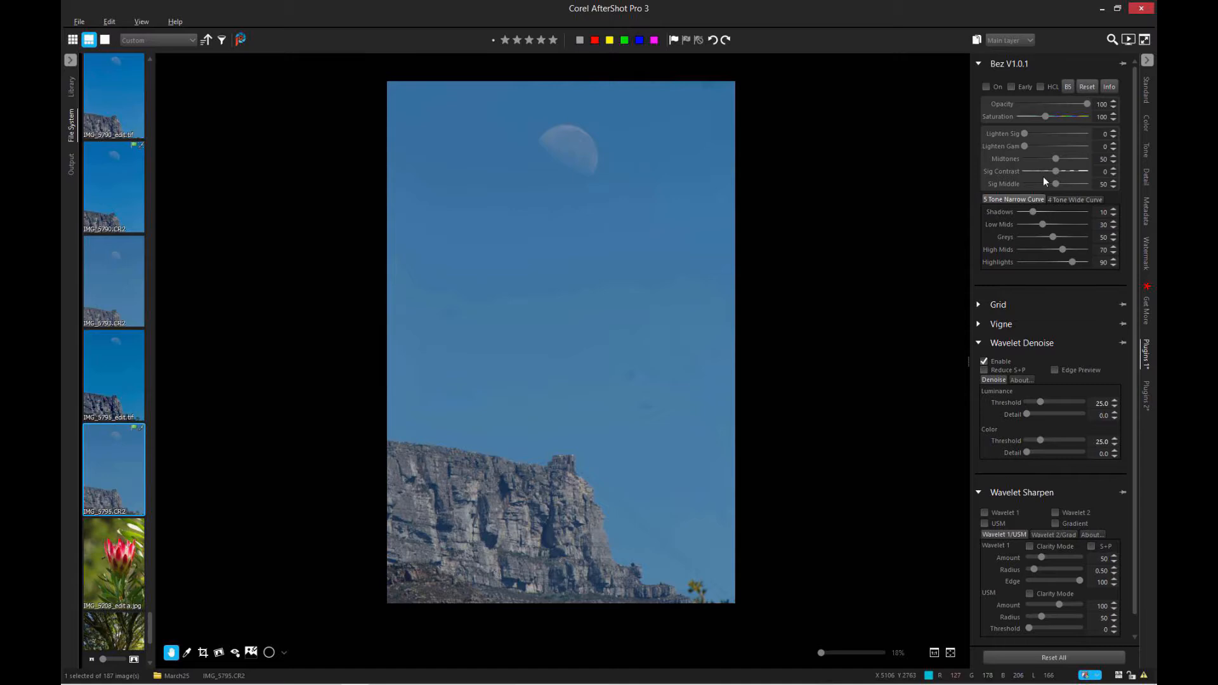
click(1144, 121)
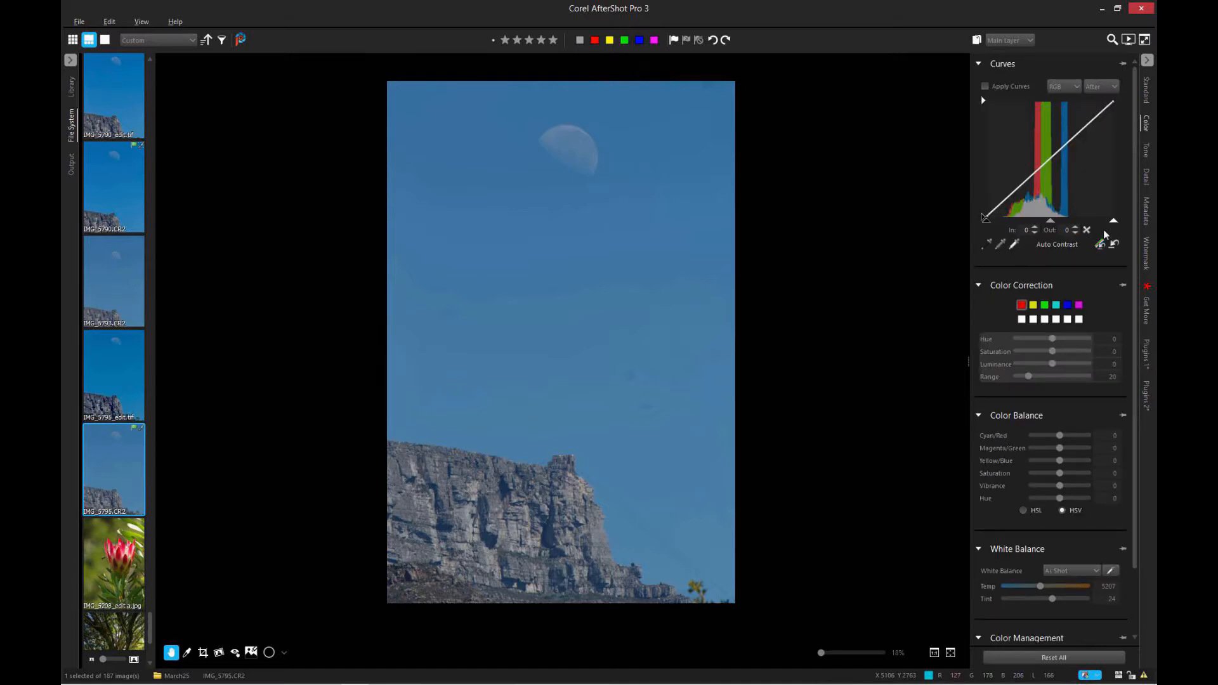
drag(1113, 220, 1076, 232)
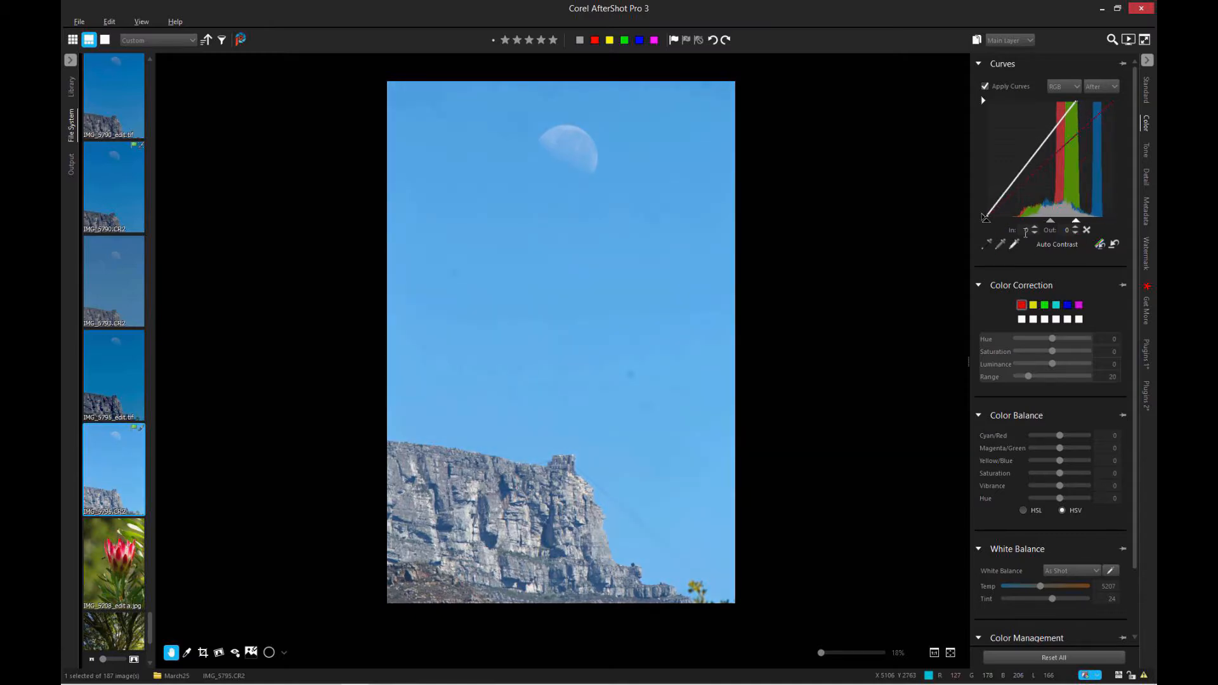
drag(989, 220, 1006, 220)
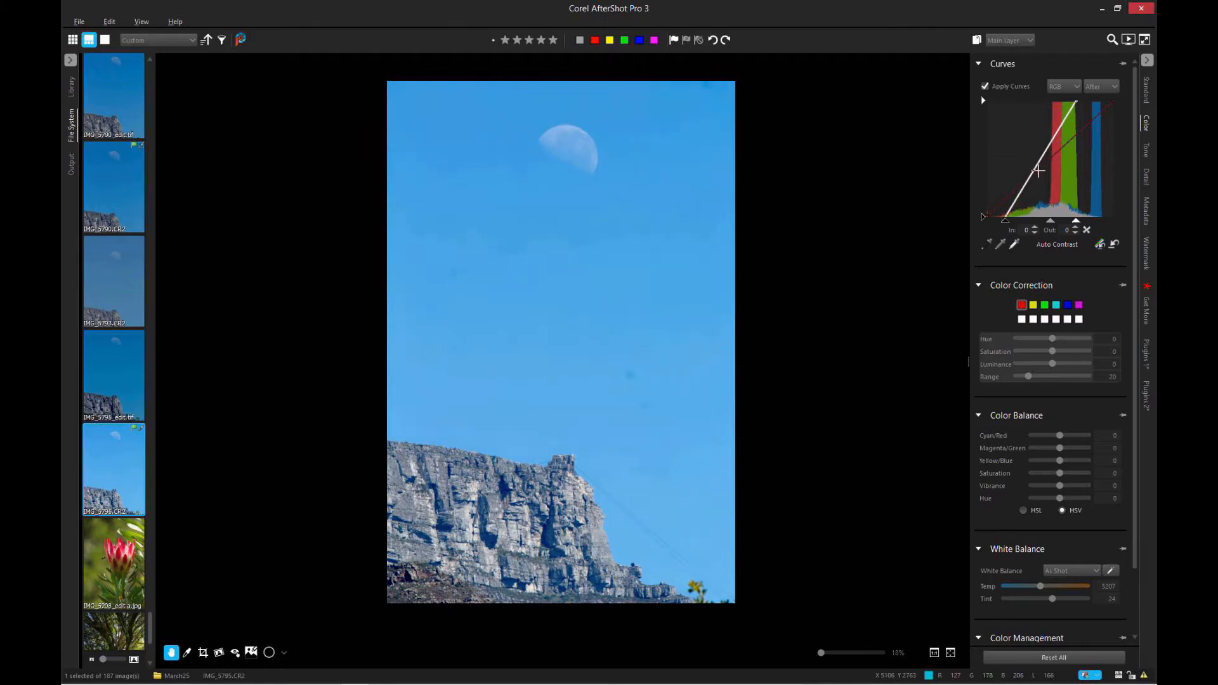
drag(1058, 120, 1062, 117)
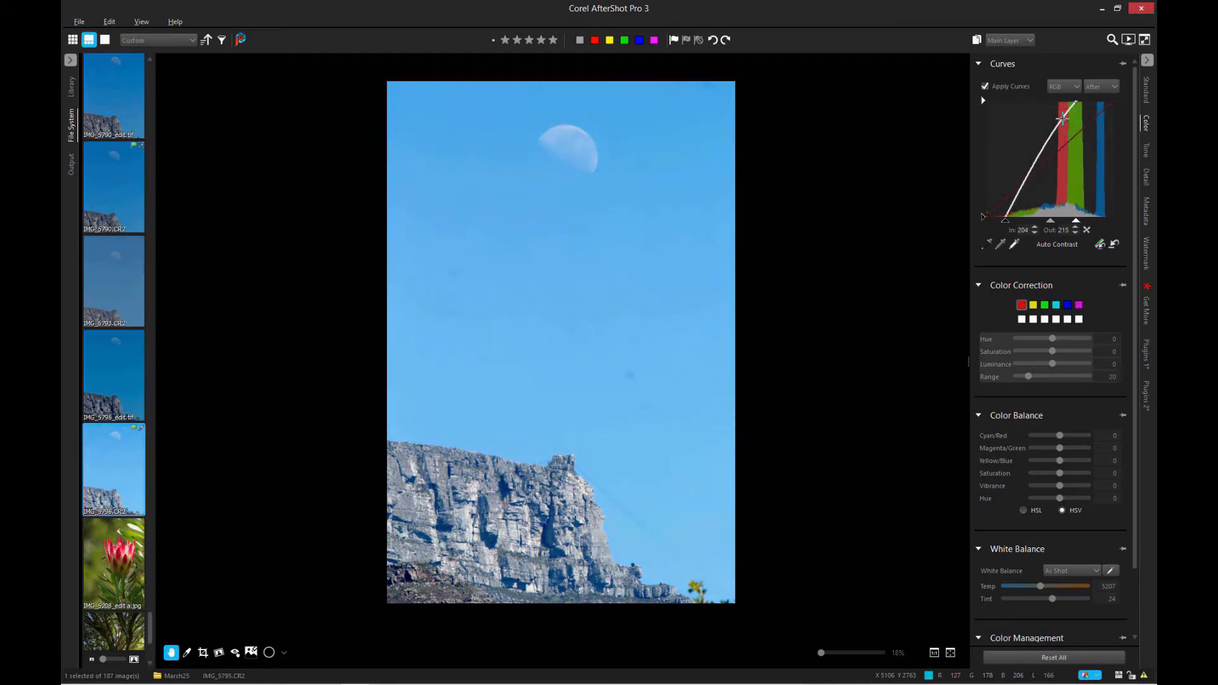
click(1028, 184)
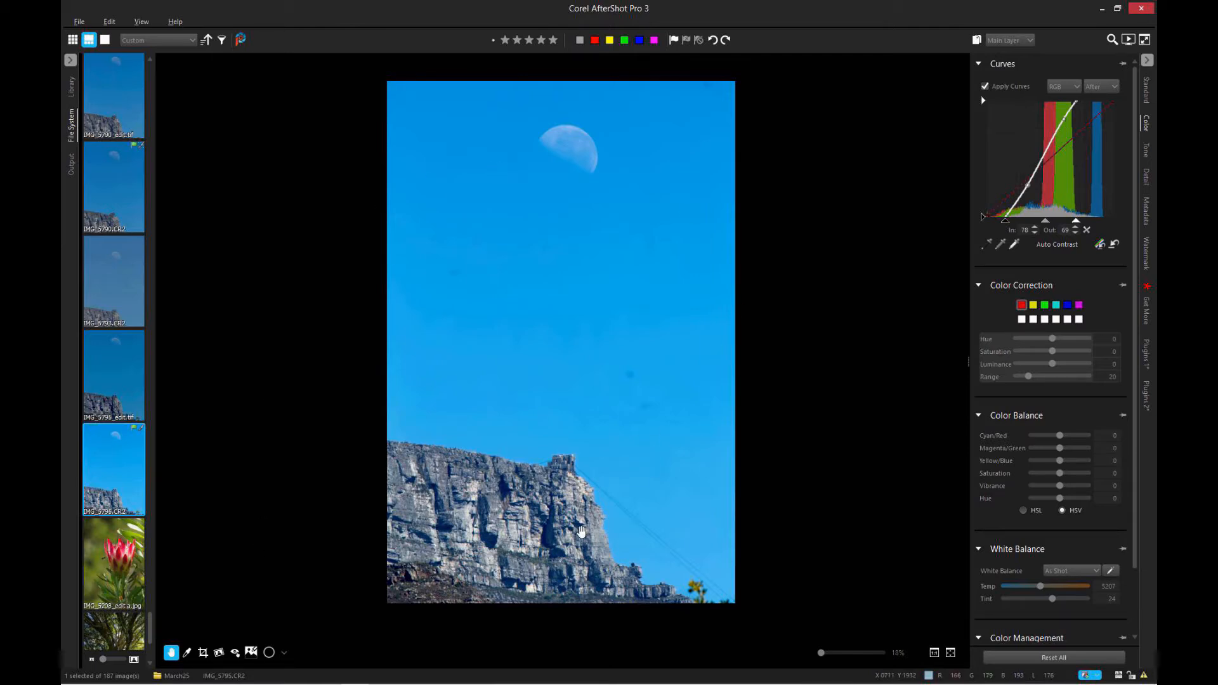
Collapse the RAW Noise and Perfectly Clear Noise Removal sections and enable lens correction for the photo
click(1147, 180)
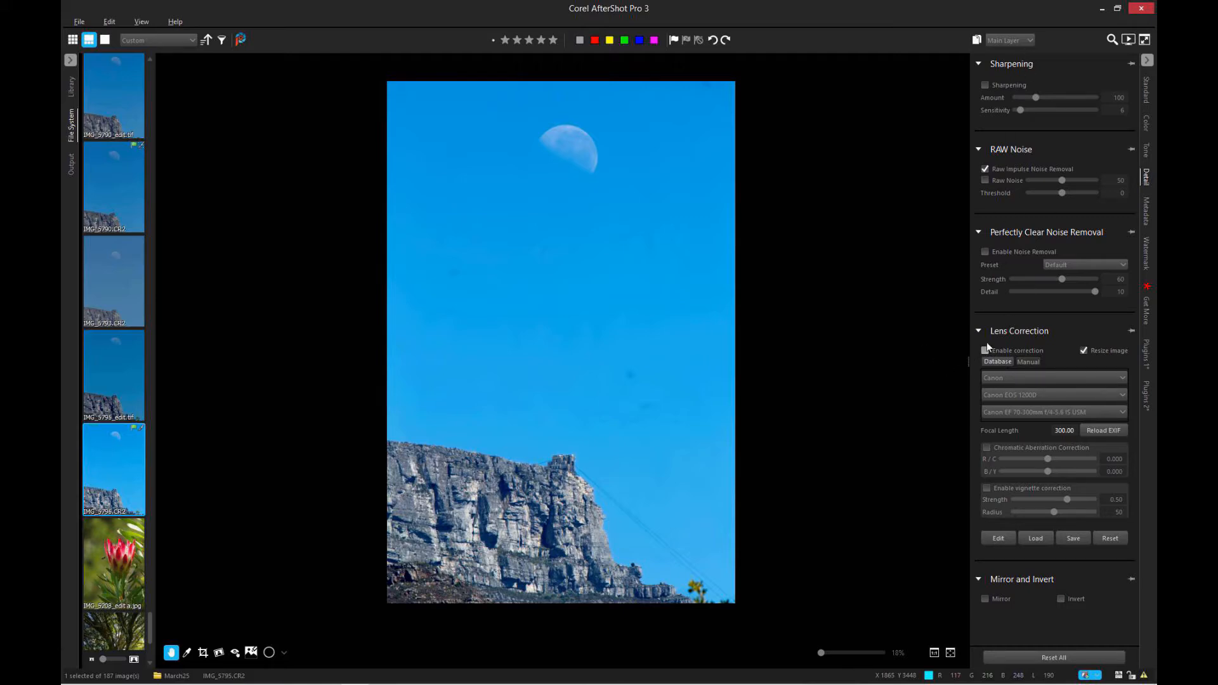
click(978, 232)
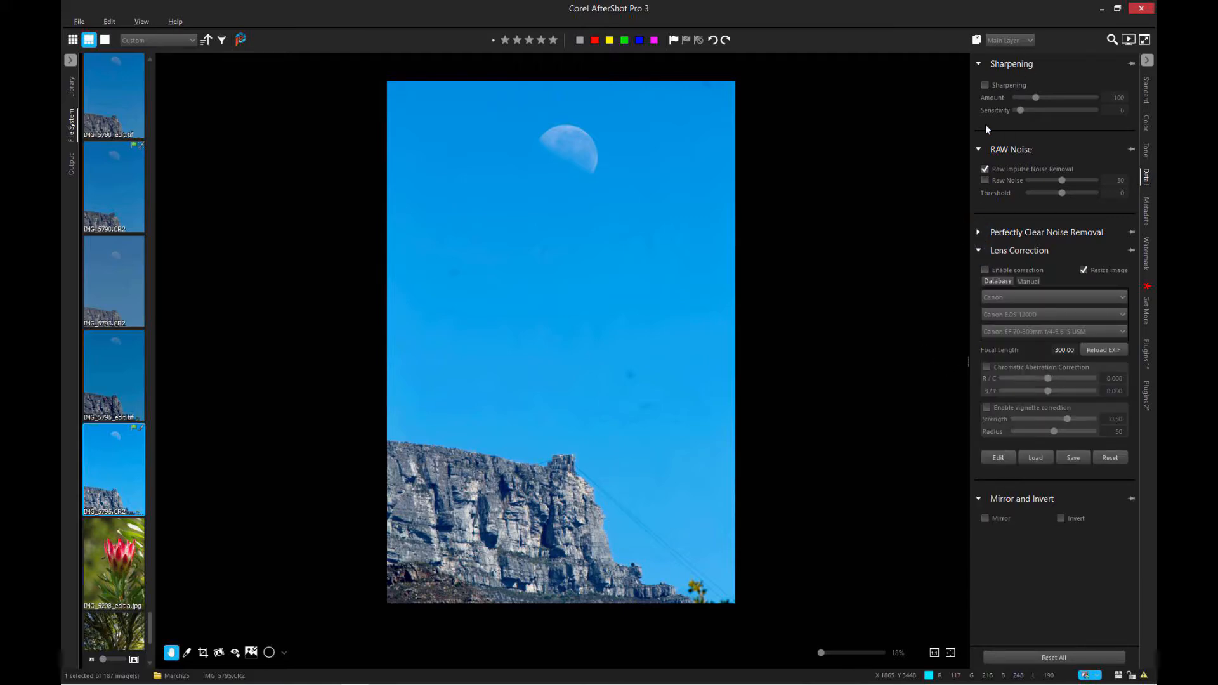
click(978, 149)
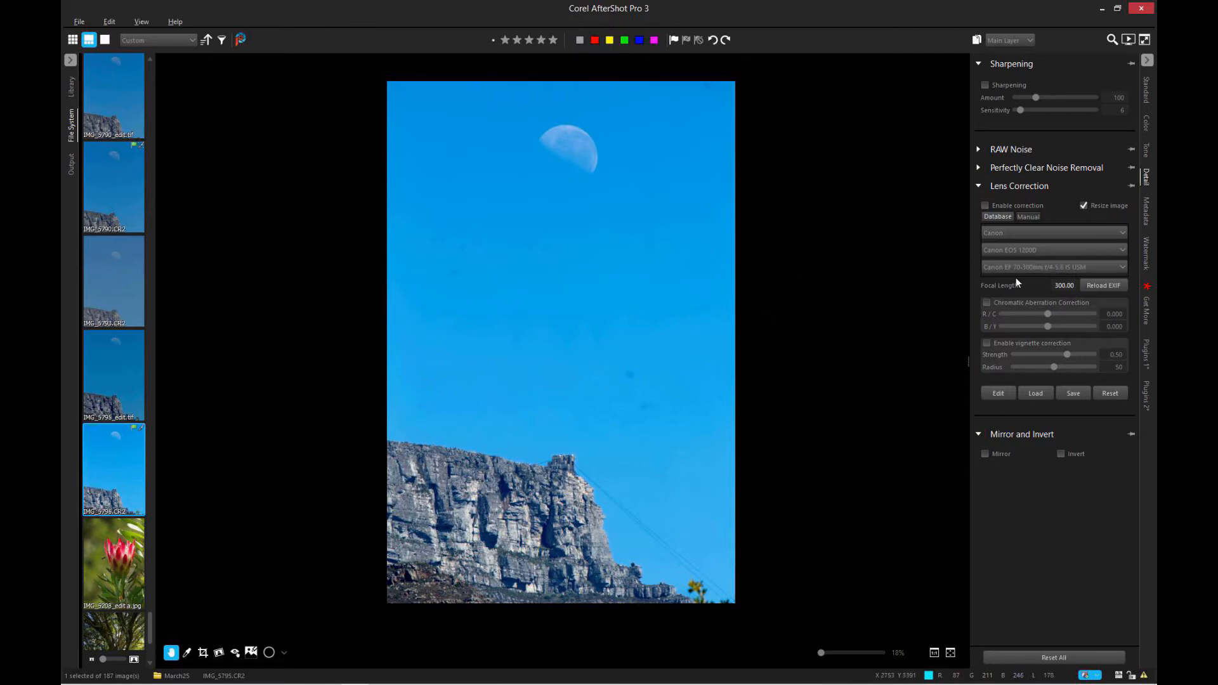
click(984, 206)
Crop the photo to 3166 × 4749 pixels, trimming both sides and the dark foreground below the cliff
click(203, 652)
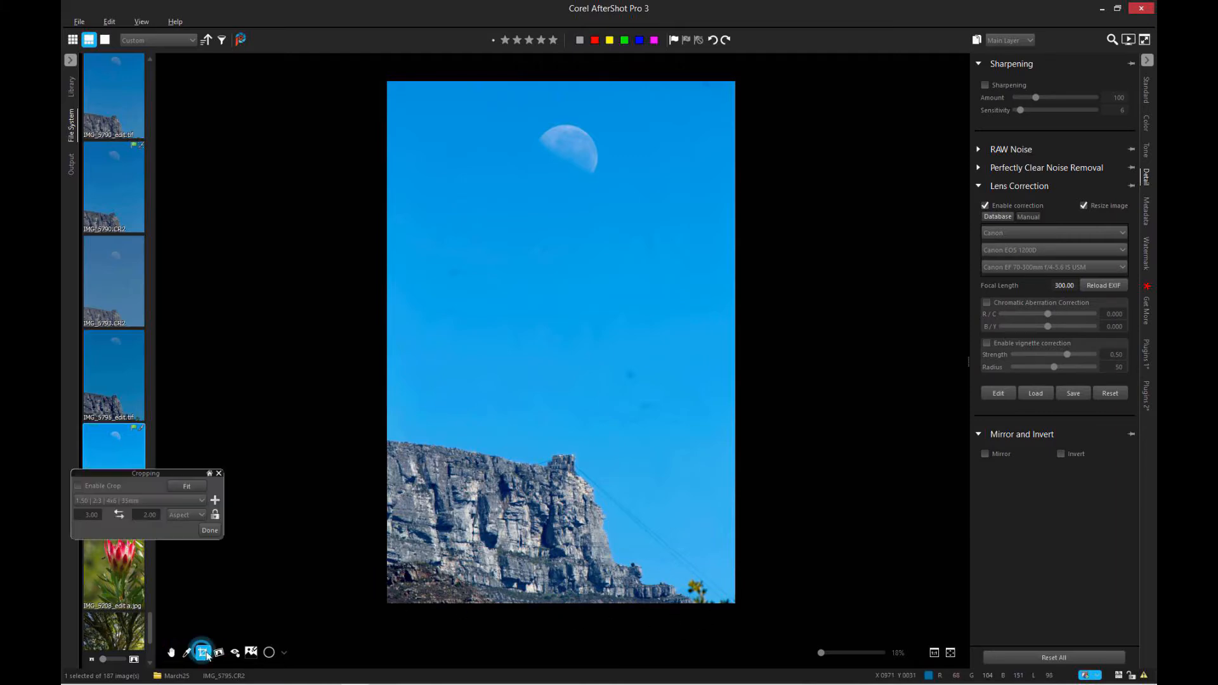
click(189, 486)
drag(390, 602, 436, 577)
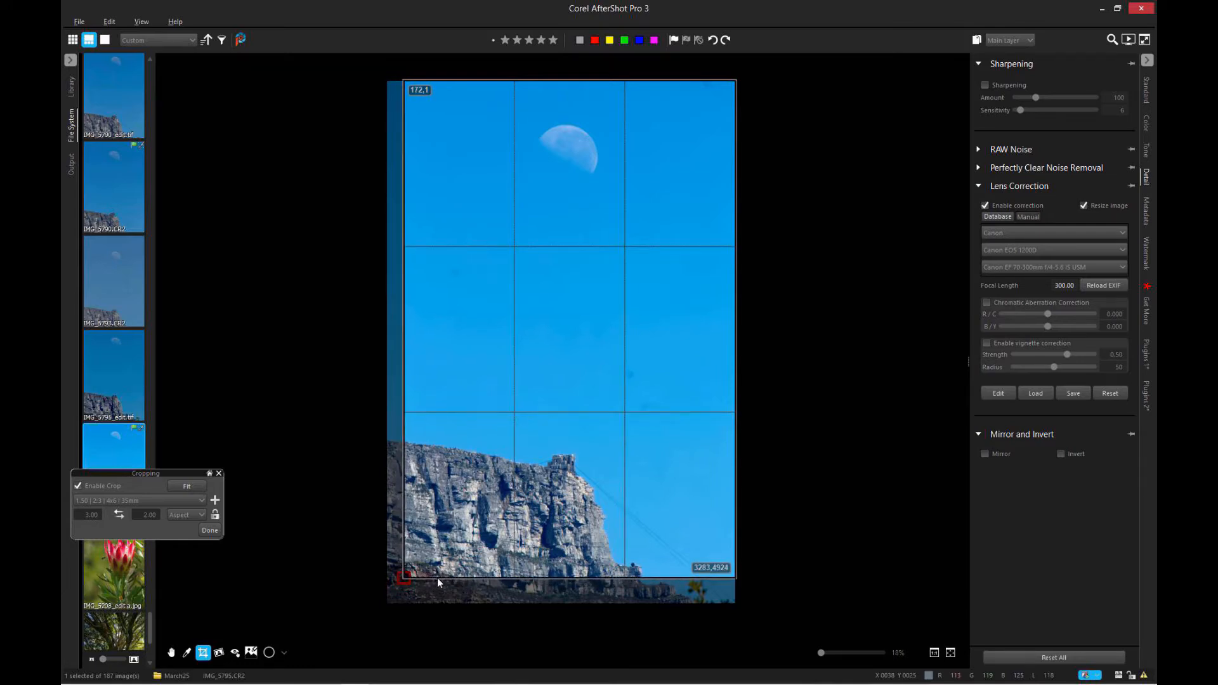
drag(436, 581, 480, 564)
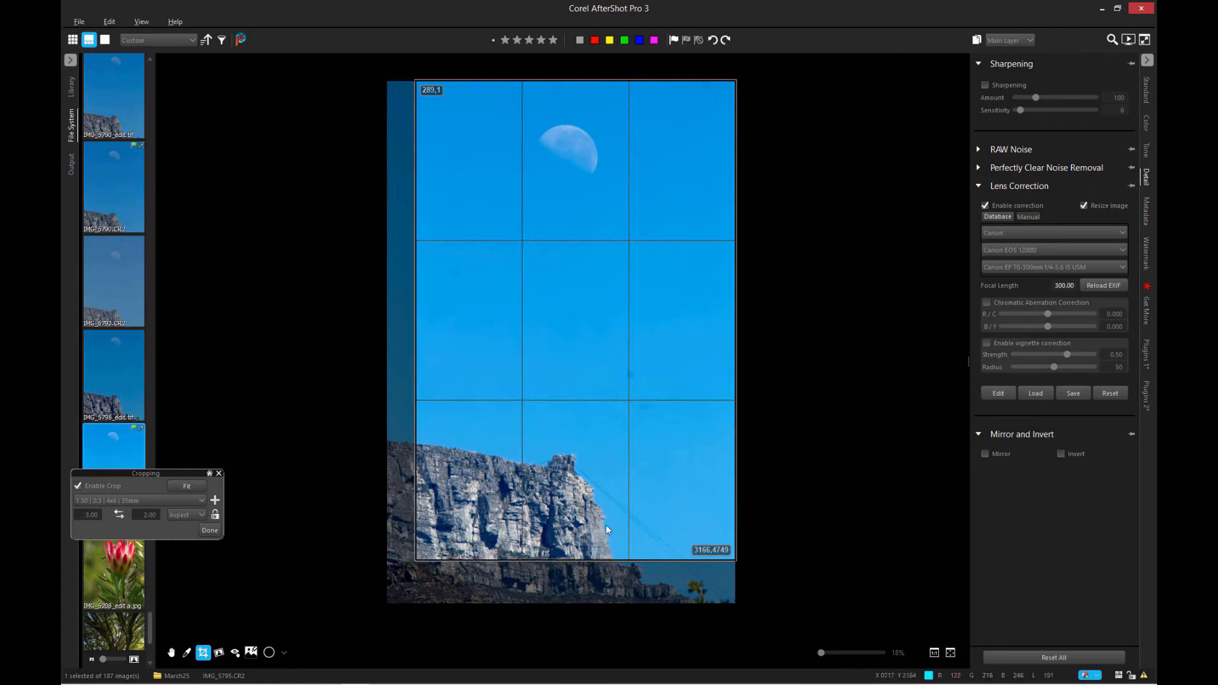
drag(652, 418, 645, 420)
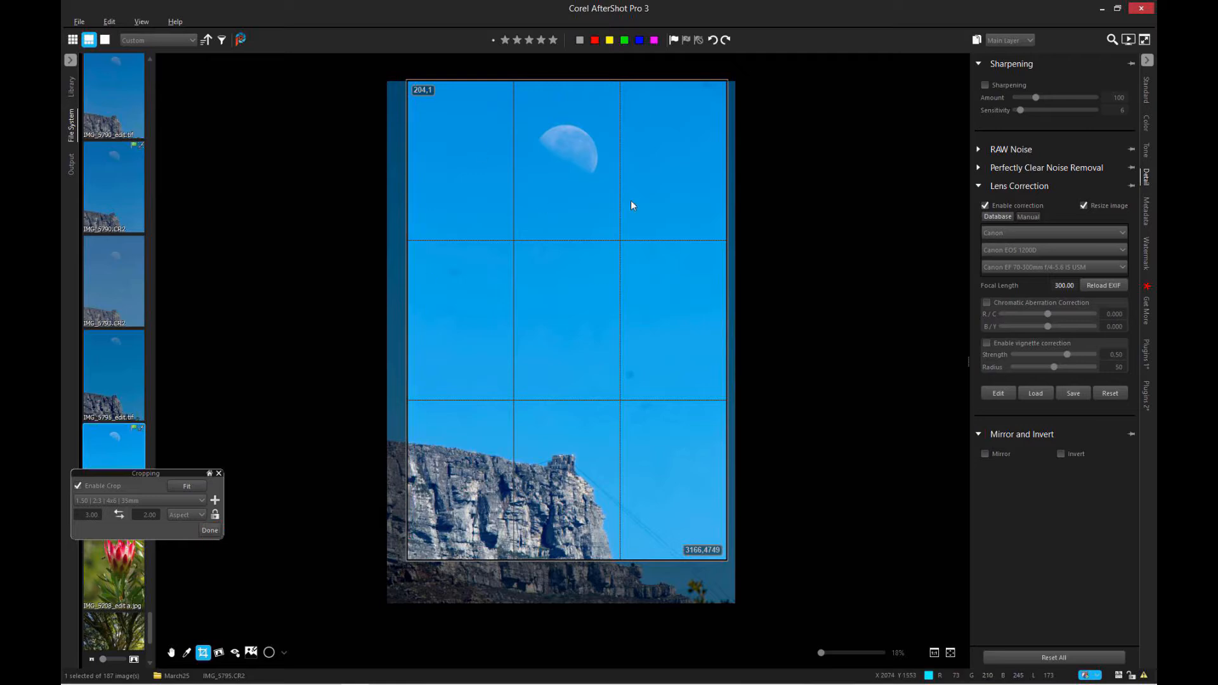
click(209, 530)
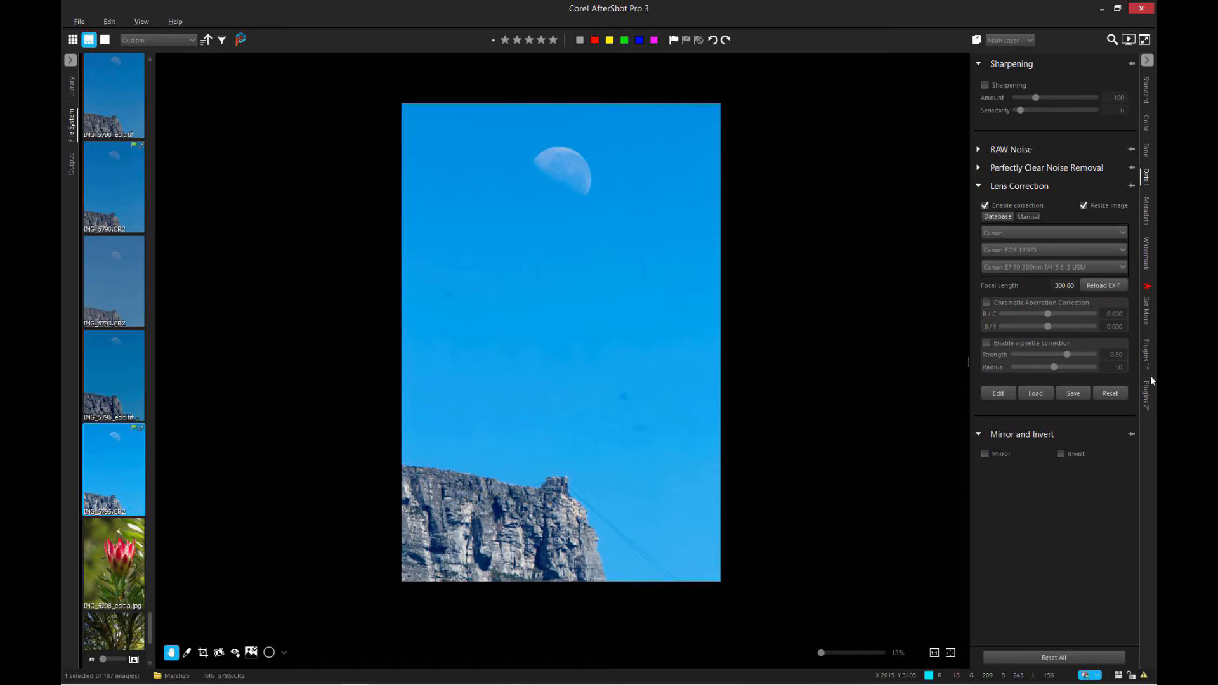
Set Low Mids to 20 in the Bez plugin's 5 Tone Narrow Curve, trying Highlights at 100 before returning it to 90
click(1146, 345)
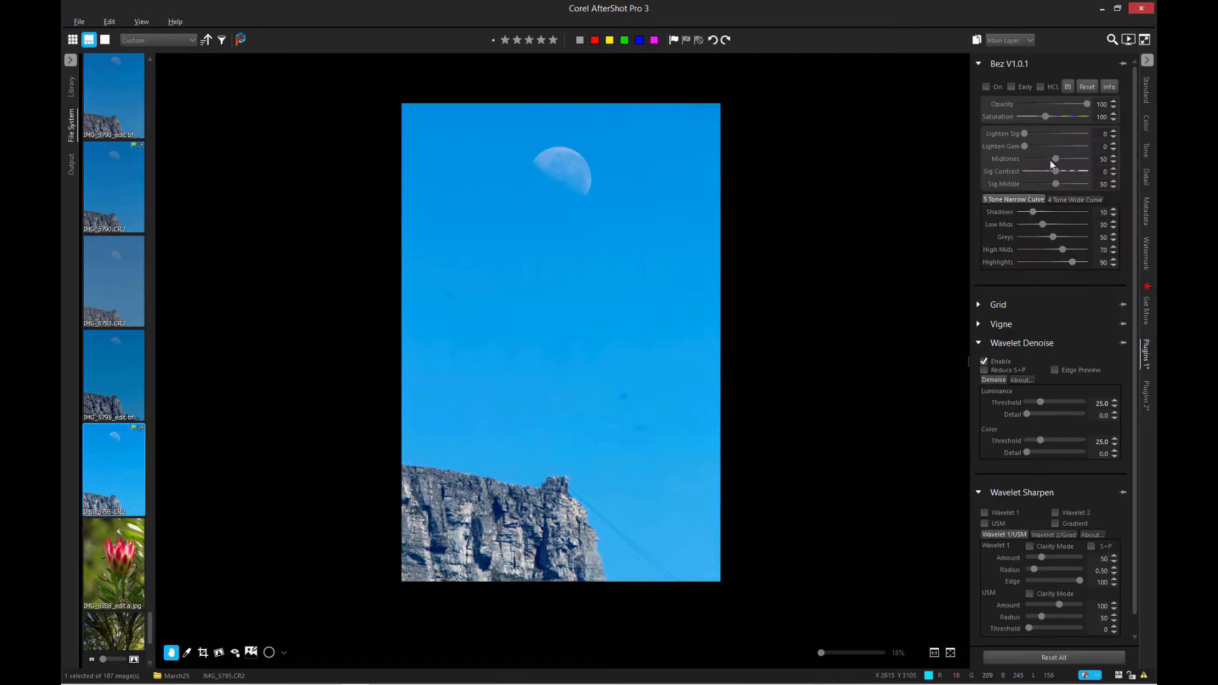
click(1028, 227)
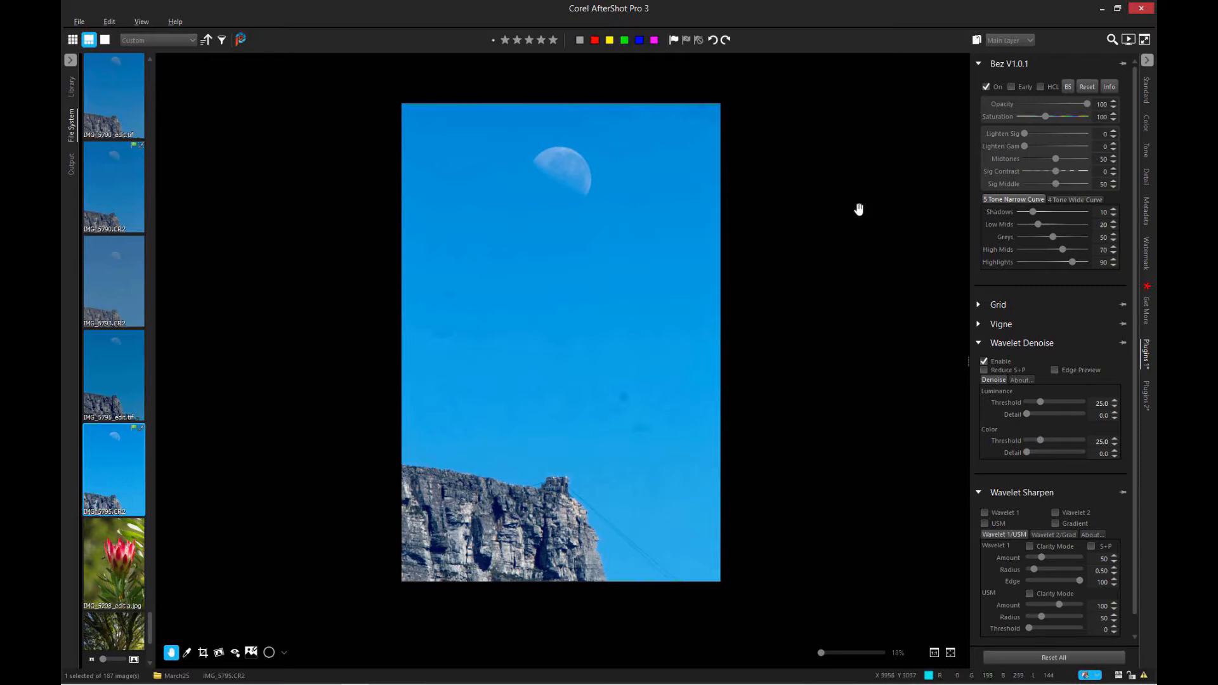
click(1082, 250)
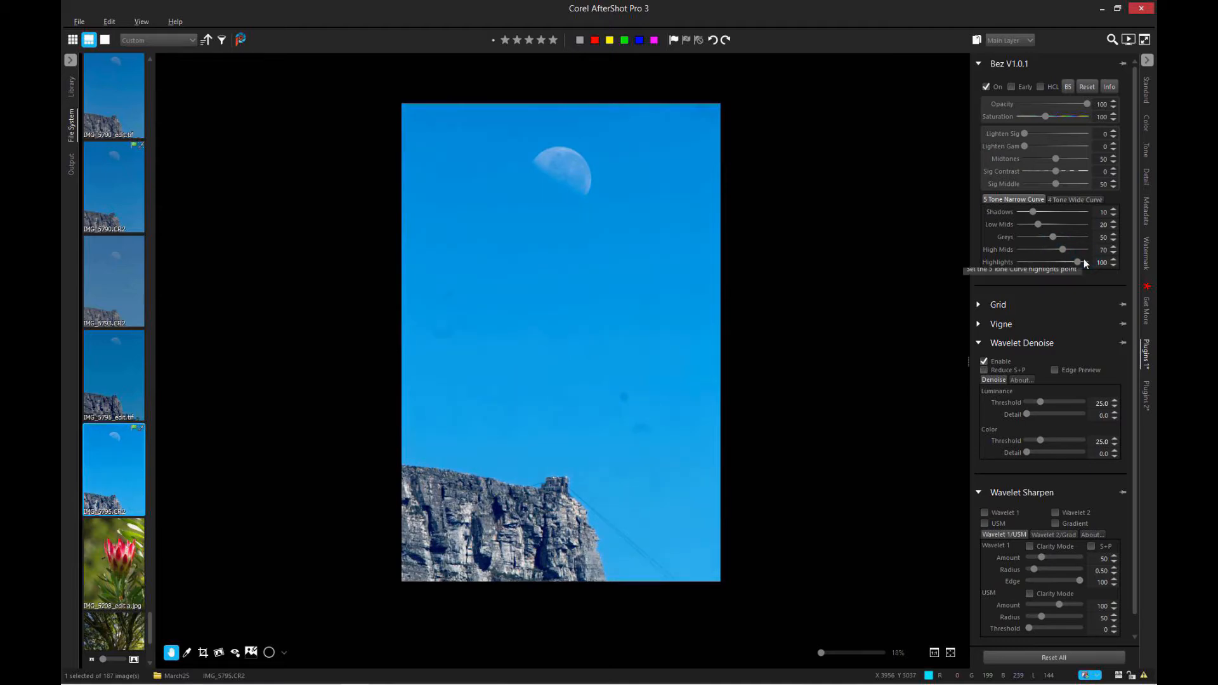
click(1069, 262)
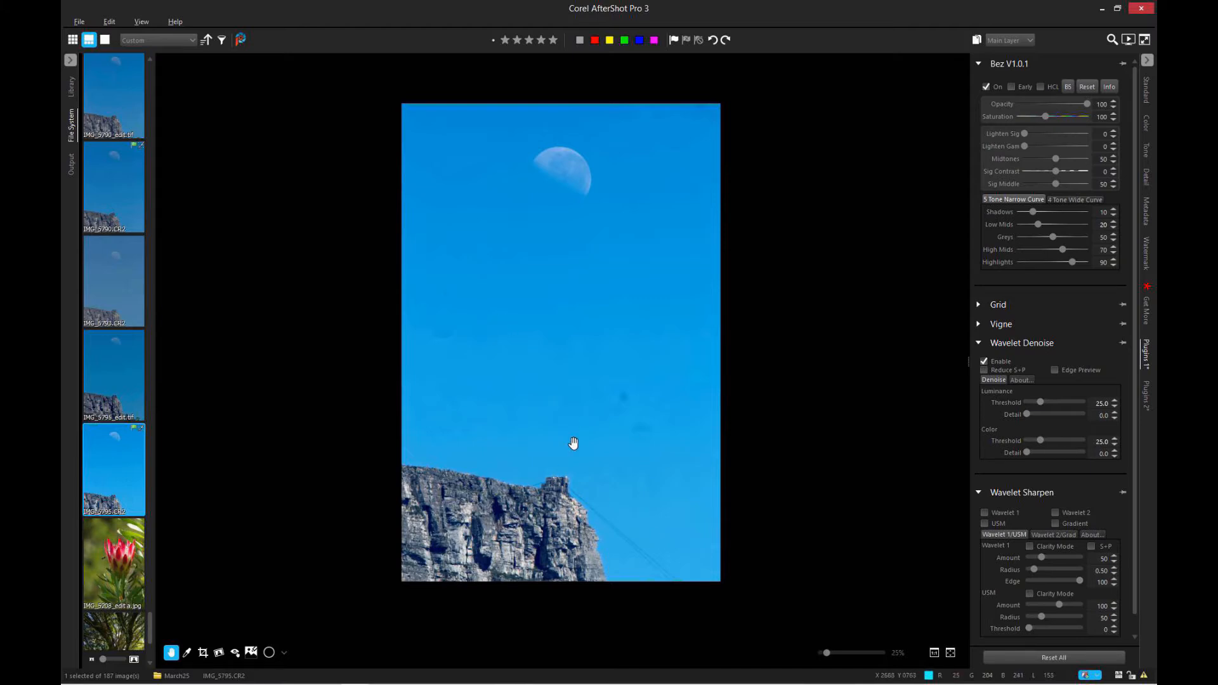
Set Sig Contrast to 10 in the Bez plugin
scroll(572, 444, up, 1)
scroll(571, 112, up, 2)
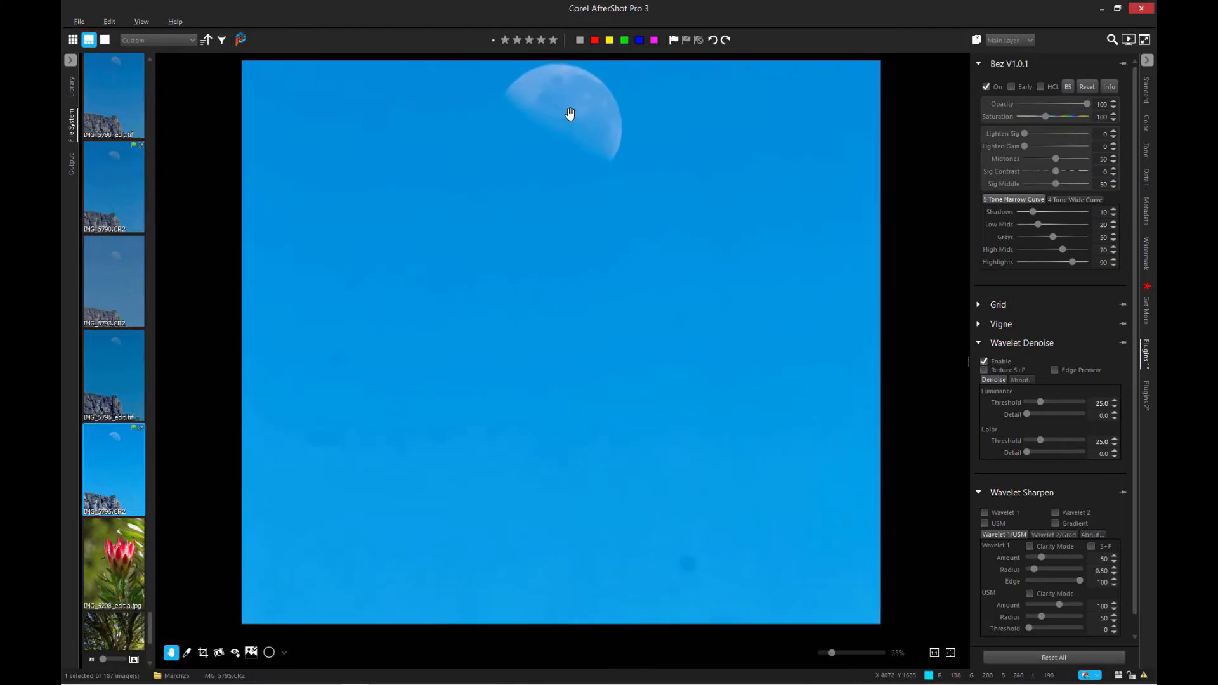
scroll(479, 321, down, 1)
drag(378, 435, 444, 245)
scroll(254, 342, up, 1)
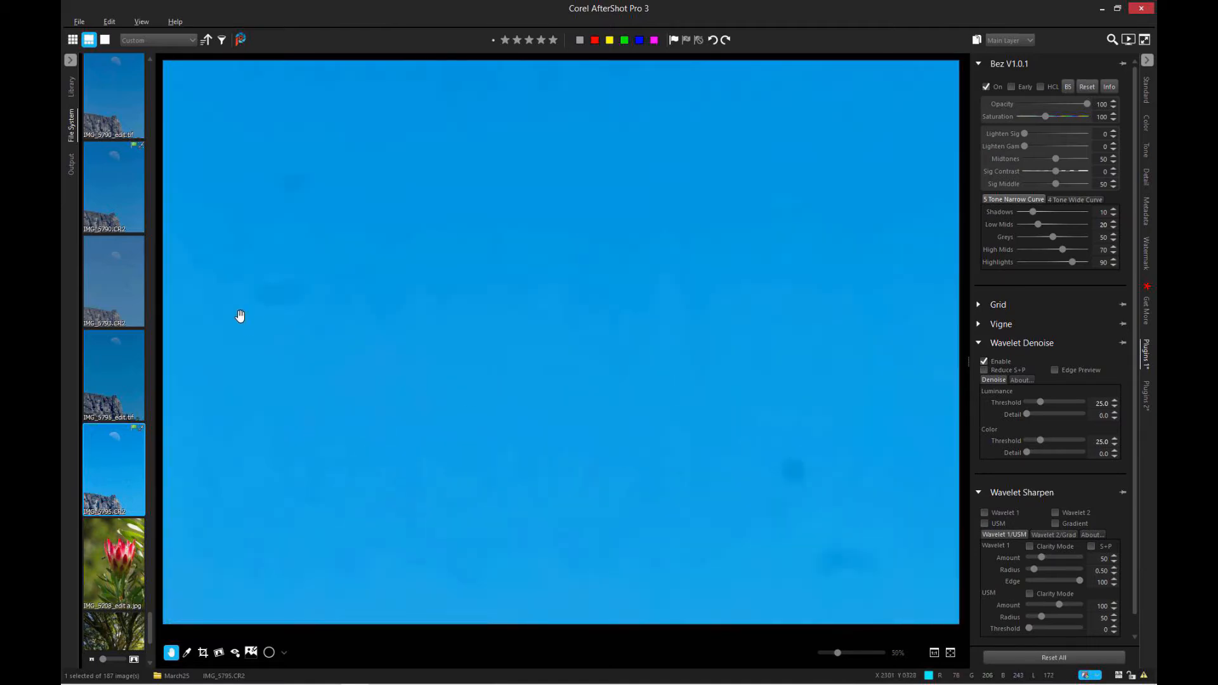
click(298, 372)
click(1072, 172)
Heal the round dark spot in the sky above the cable station with a circular blemish clone sourced from clean sky to its right
scroll(564, 348, down, 1)
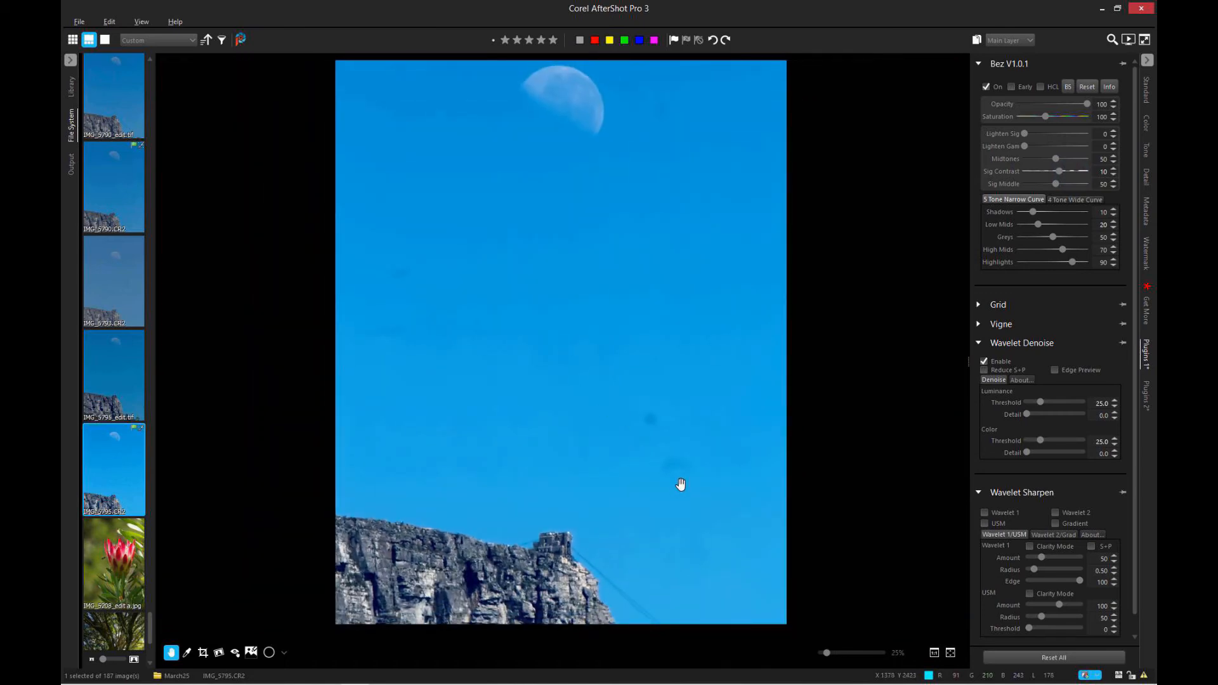
scroll(717, 501, up, 4)
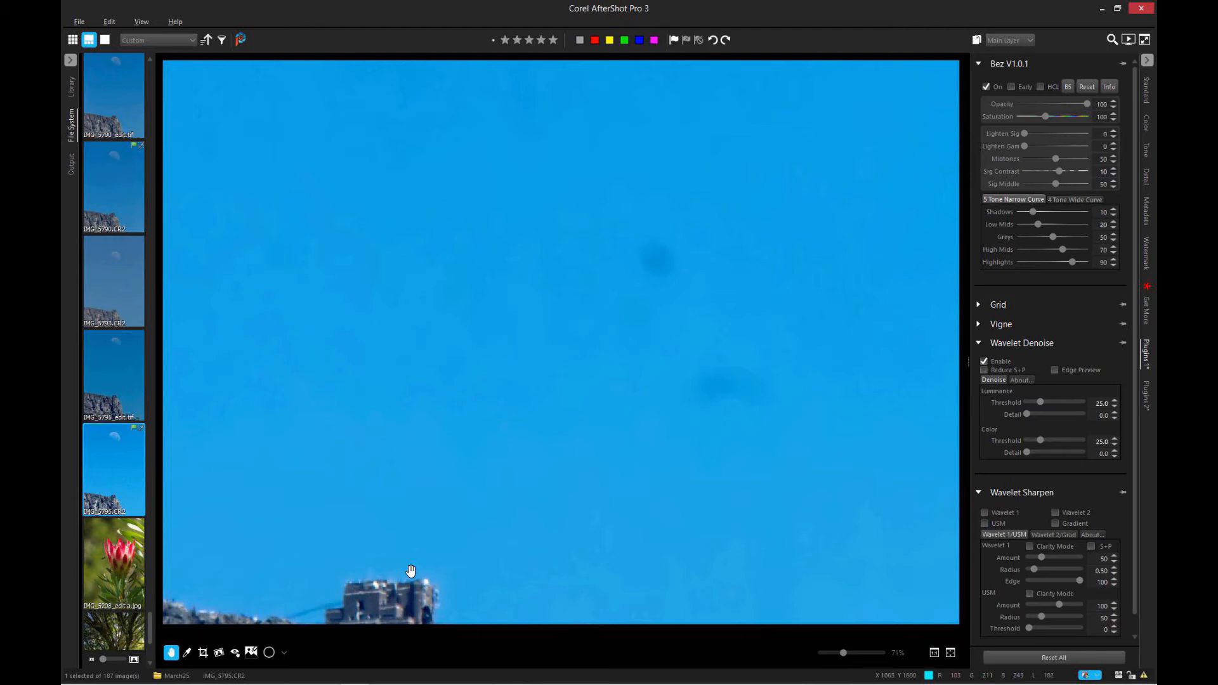
click(248, 657)
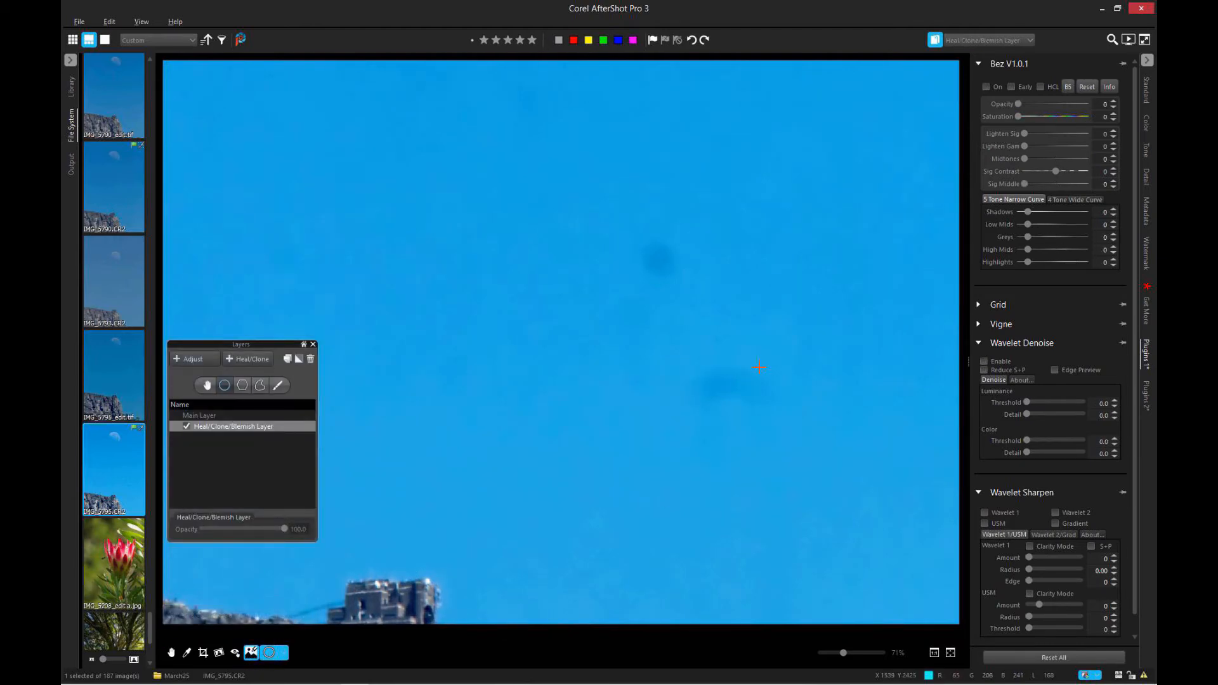
click(659, 257)
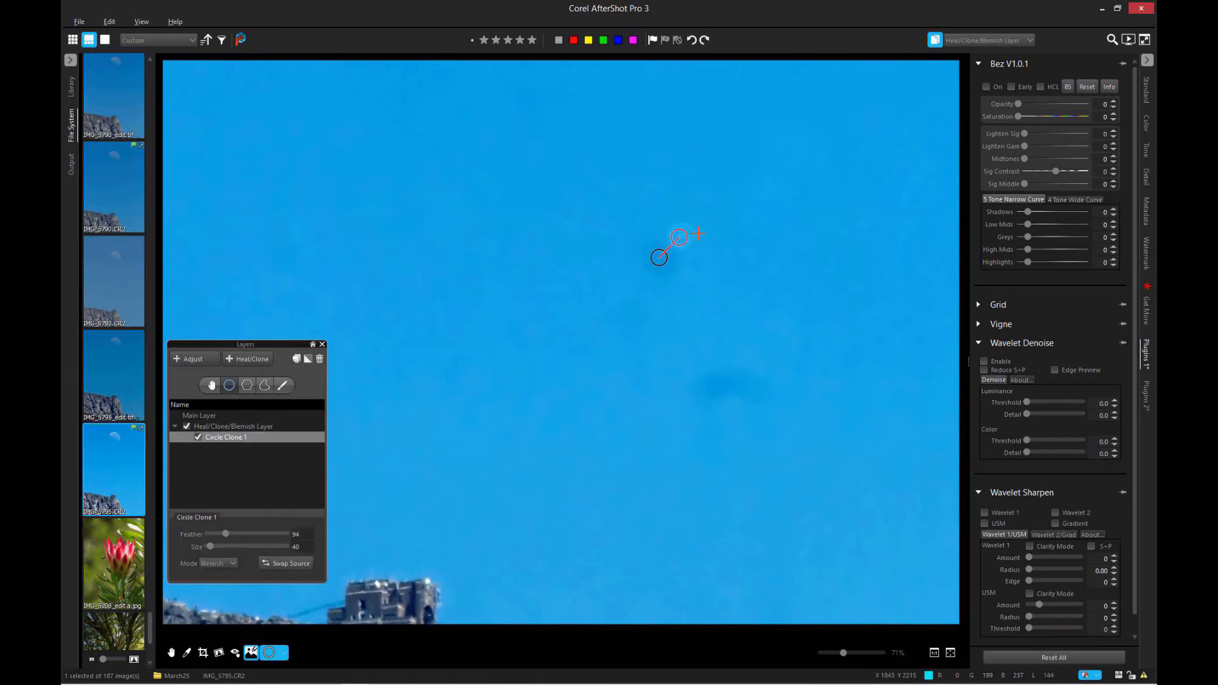
shift+click(729, 248)
drag(729, 249, 747, 257)
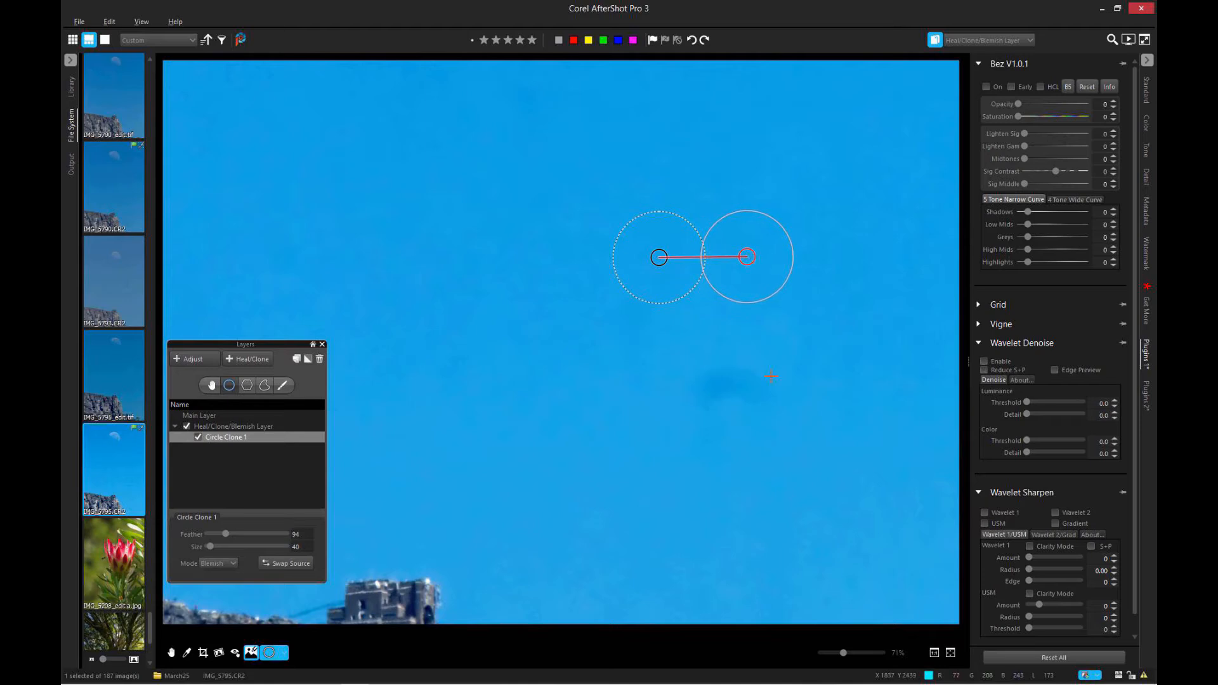
Heal the elongated smudge just below the first healed spot, placing its source on clean sky to the right
click(721, 386)
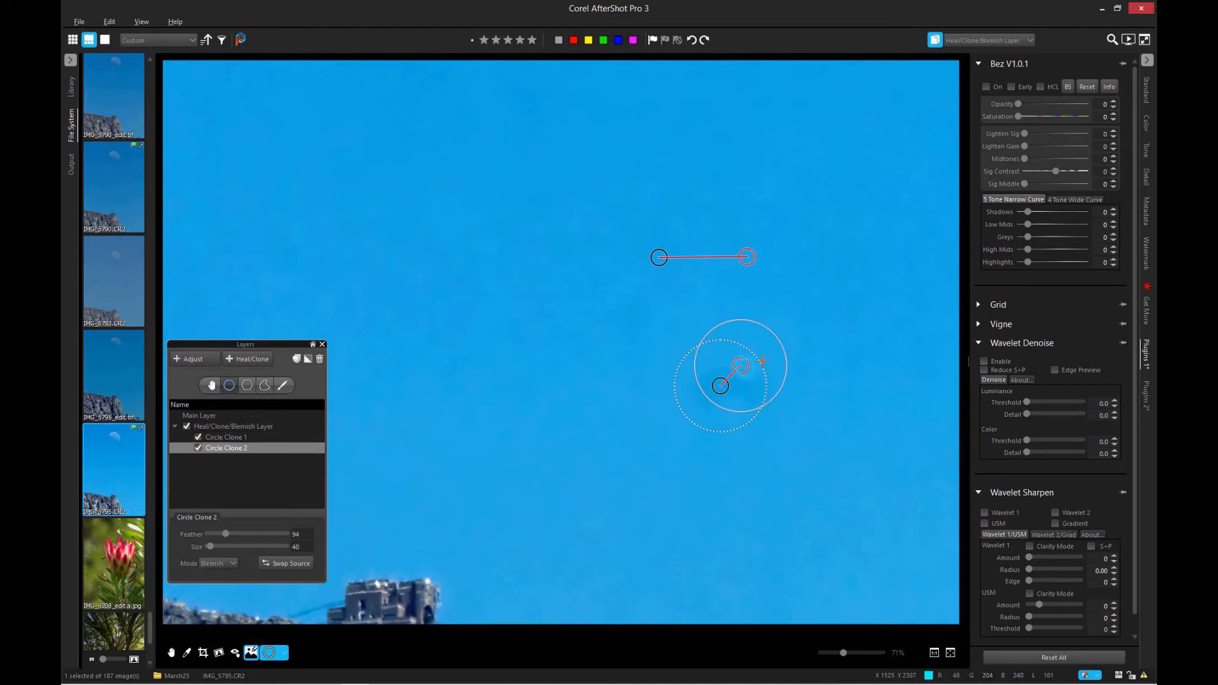
drag(806, 379, 817, 389)
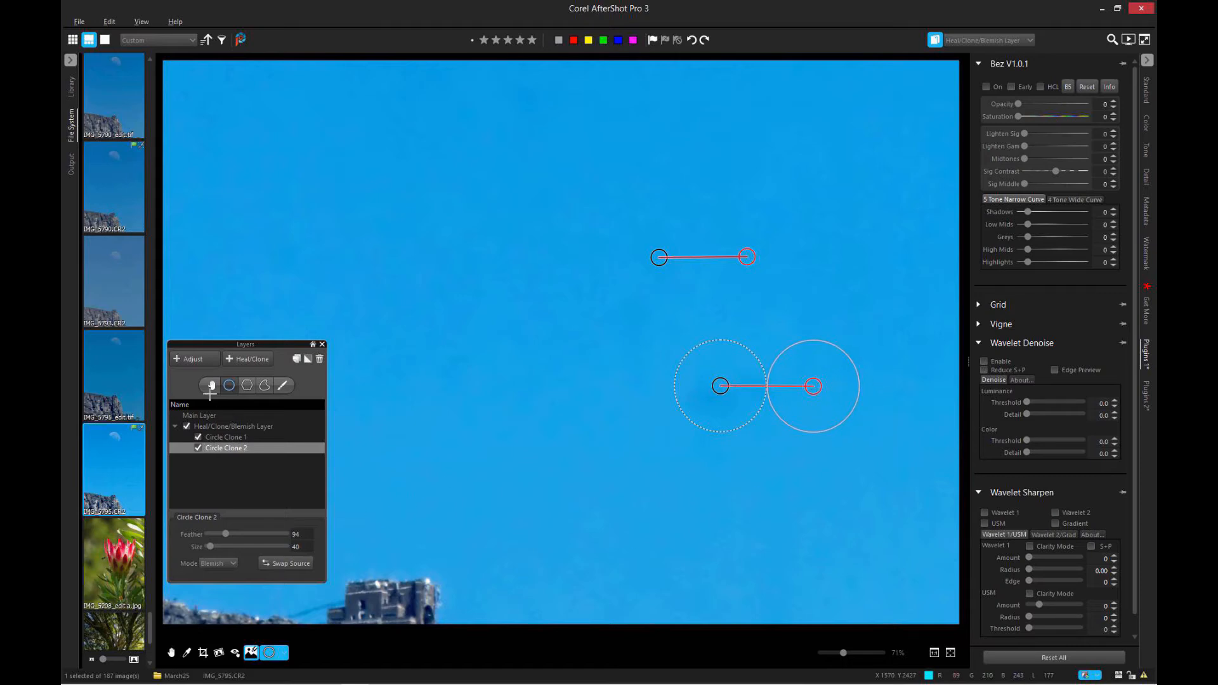
click(212, 385)
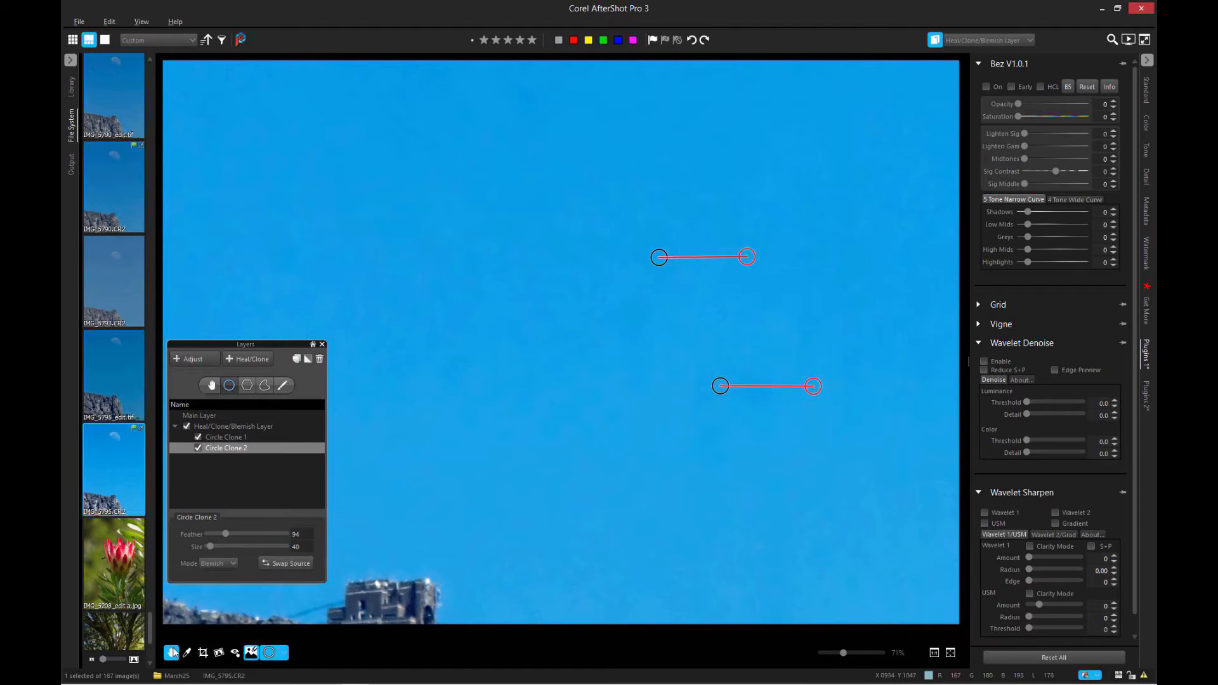
Move the Layers window off the sky and heal the spot above the cliff's left part, sourcing from clean sky to its right
click(172, 654)
mouse_move(367, 348)
mouse_down()
mouse_move(638, 283)
mouse_move(639, 234)
mouse_move(555, 252)
mouse_move(402, 201)
mouse_move(623, 215)
mouse_move(835, 139)
mouse_move(529, 200)
mouse_up()
drag(801, 487, 974, 332)
drag(337, 221, 765, 352)
drag(230, 343, 963, 447)
drag(302, 250, 416, 334)
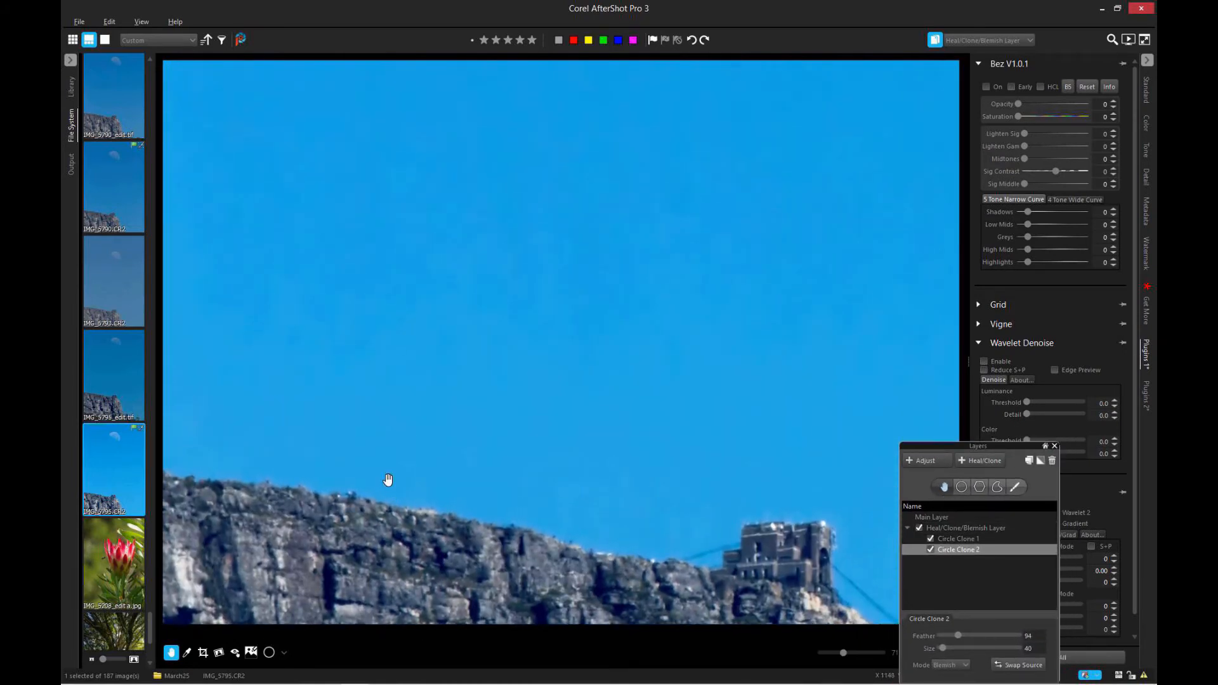
click(250, 657)
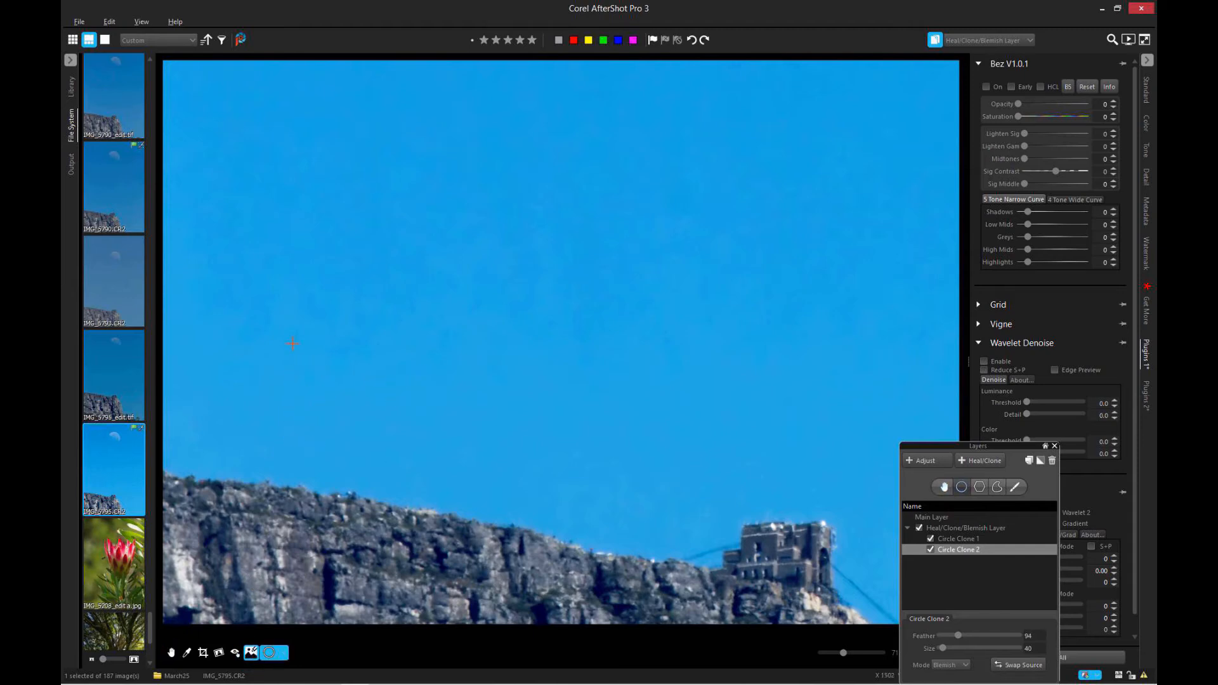
click(248, 337)
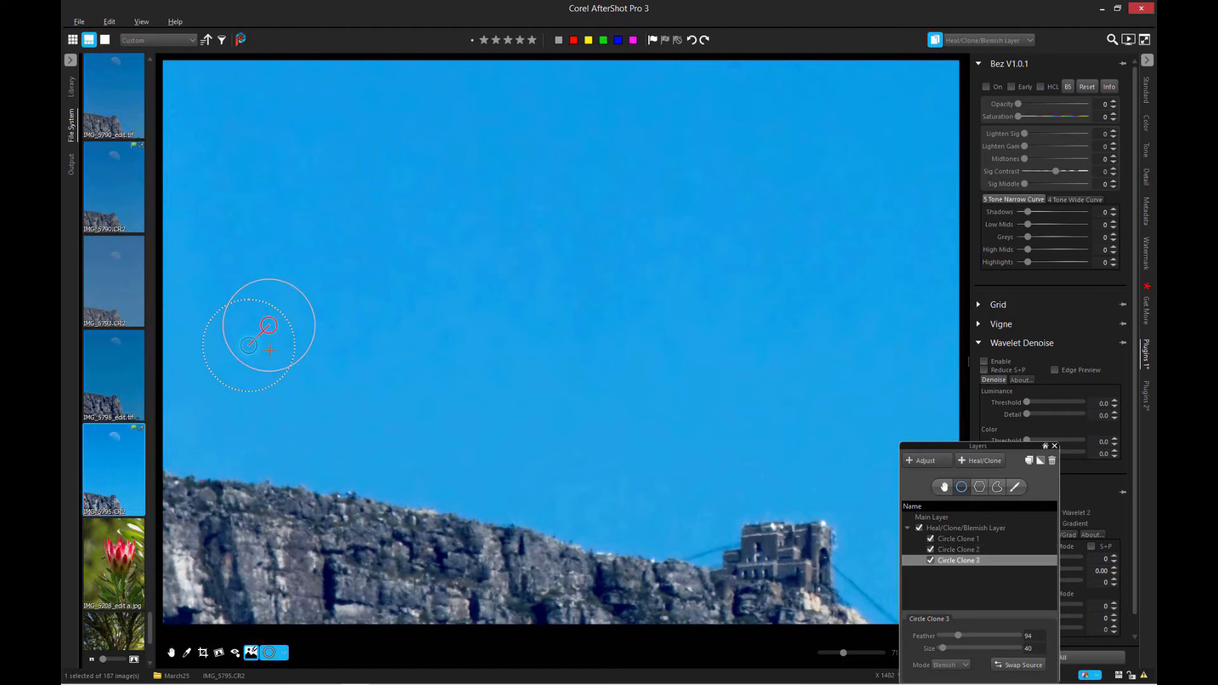
mouse_move(268, 324)
mouse_down()
mouse_move(304, 320)
mouse_move(349, 348)
mouse_up()
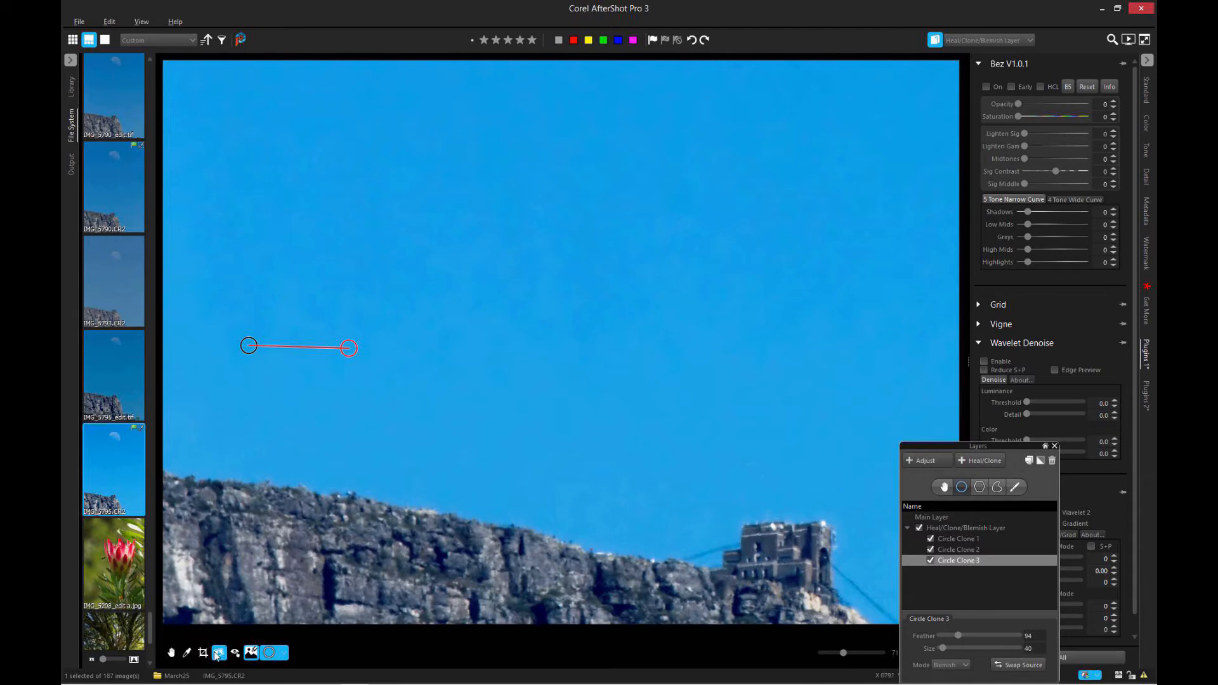
Heal the upper dark spot in the left mid-sky from clean sky to its right, and disable the stray Circle Clone 5
click(171, 653)
mouse_move(442, 201)
mouse_down()
mouse_move(450, 476)
mouse_move(556, 505)
mouse_move(525, 557)
mouse_up()
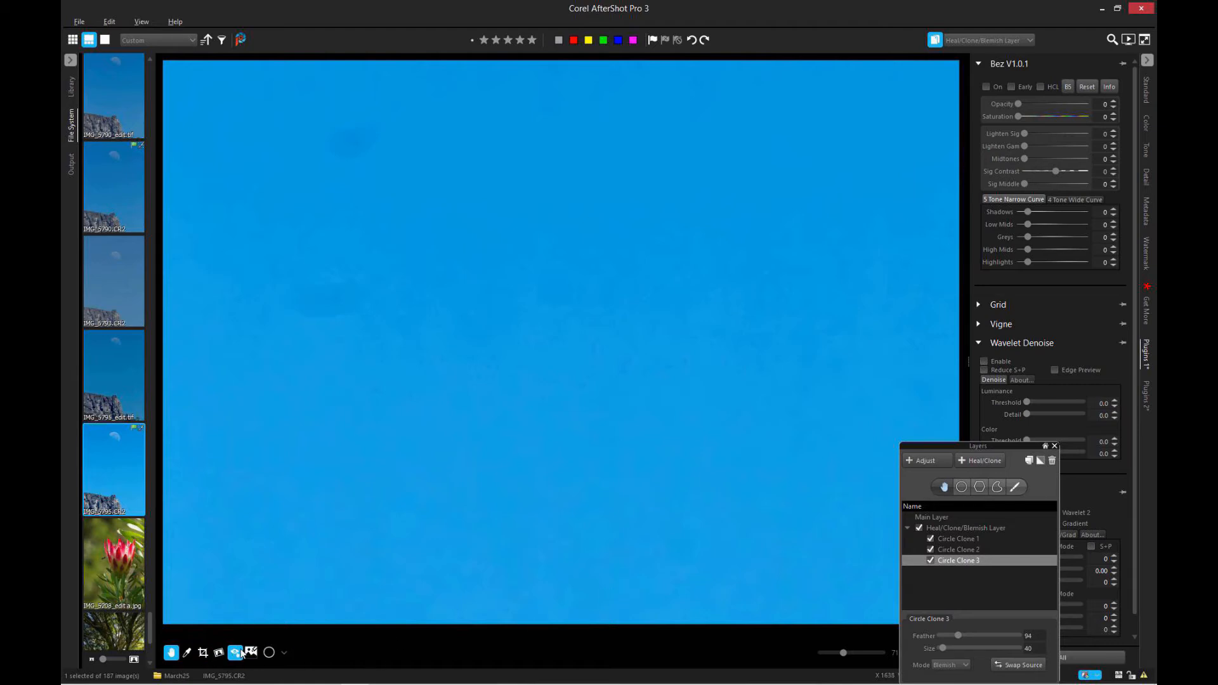
click(269, 652)
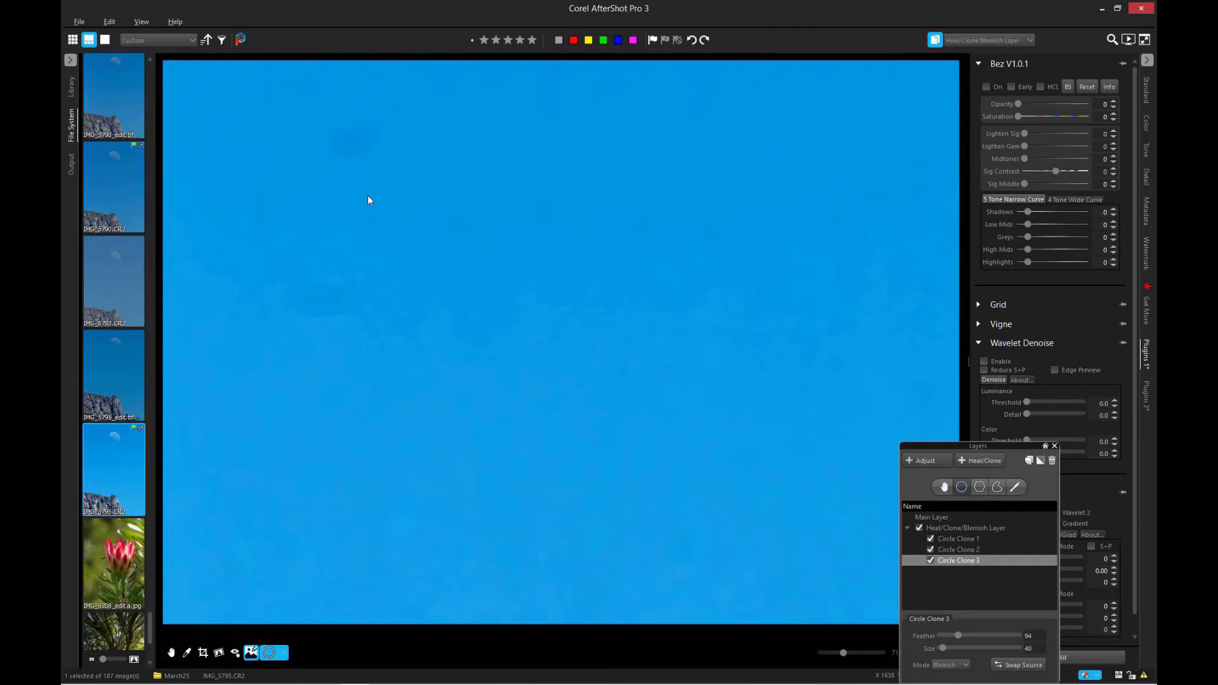
click(352, 145)
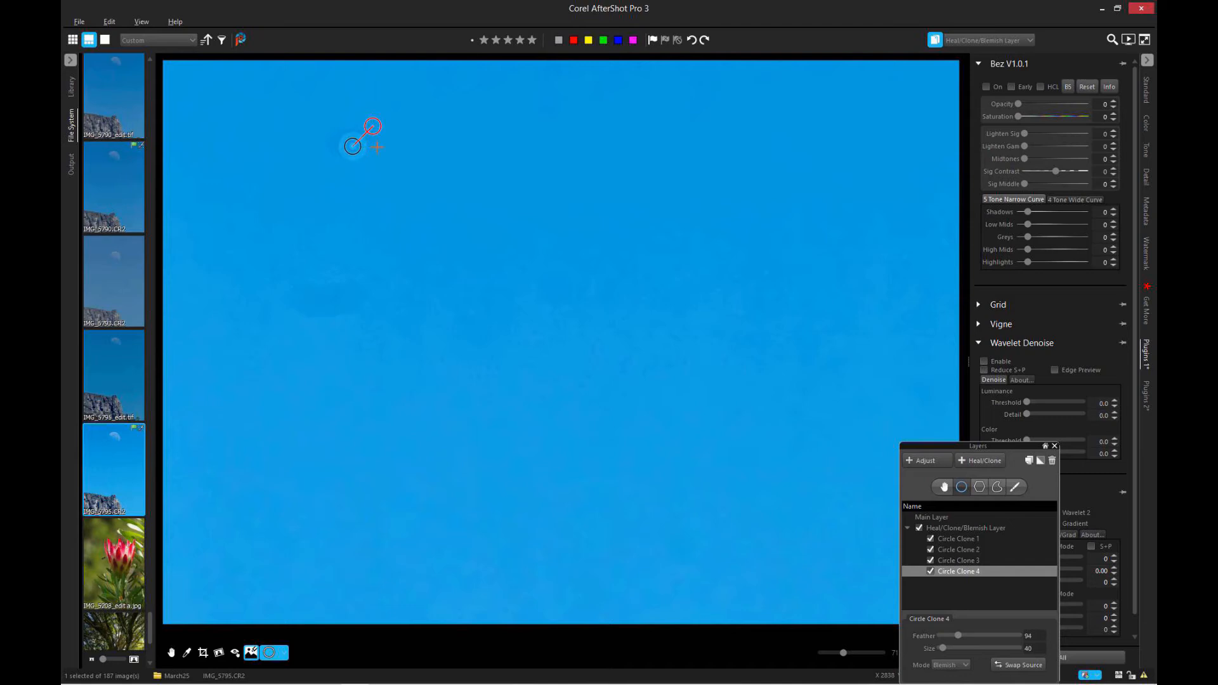
drag(398, 121, 407, 123)
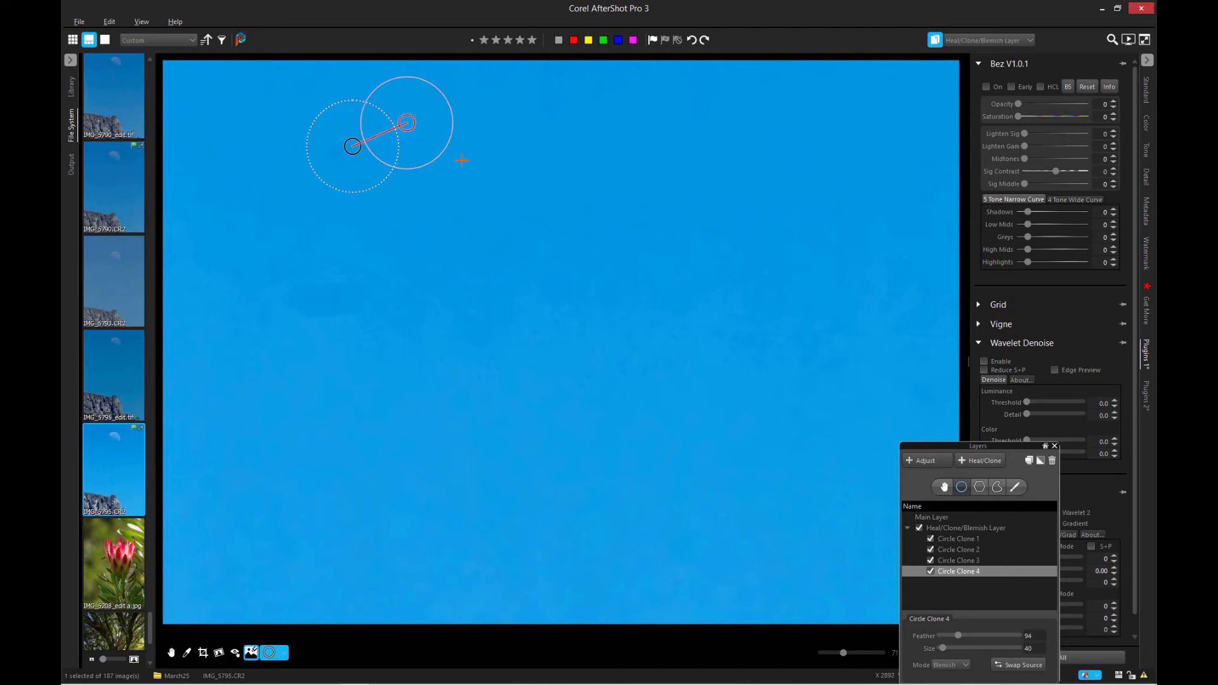
click(413, 122)
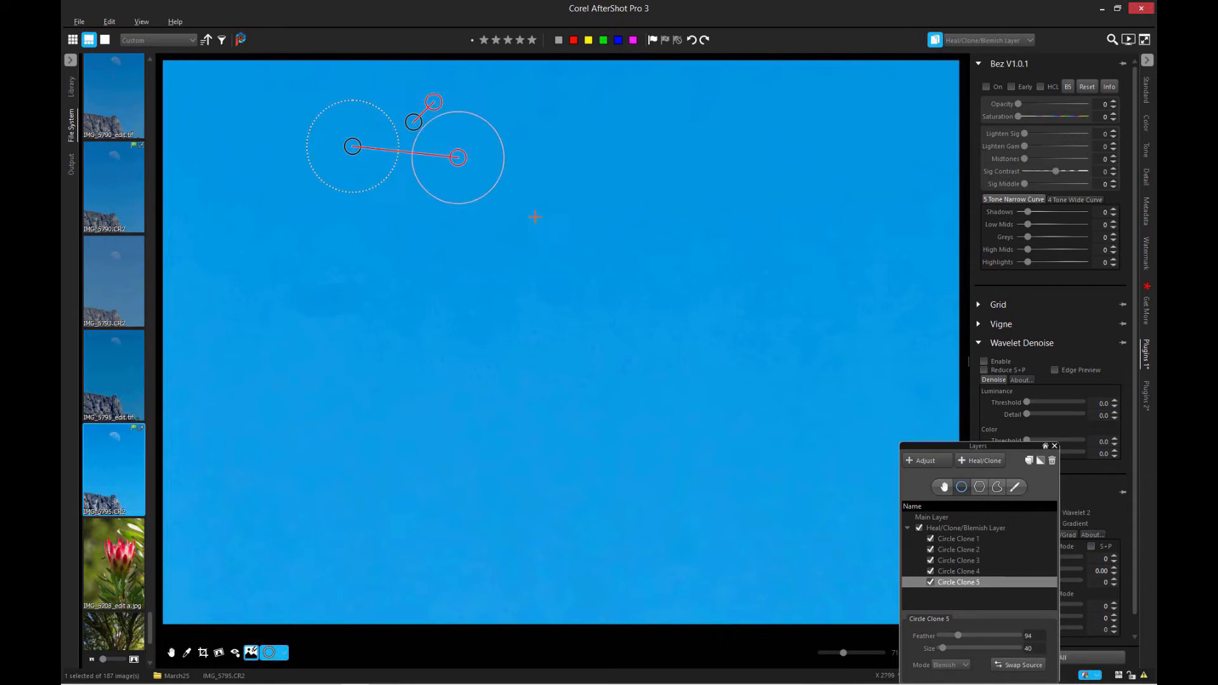
click(930, 581)
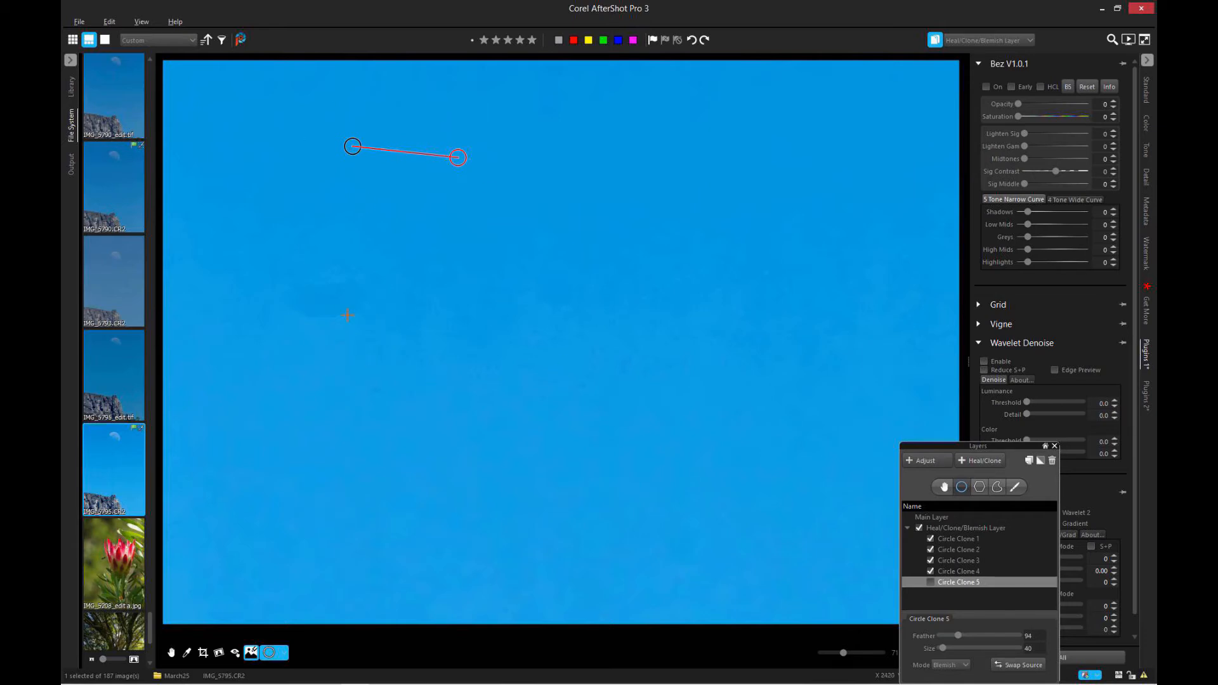
Heal the dark patch below the healed mid-sky spot, using clean sky to its right as the source
click(335, 292)
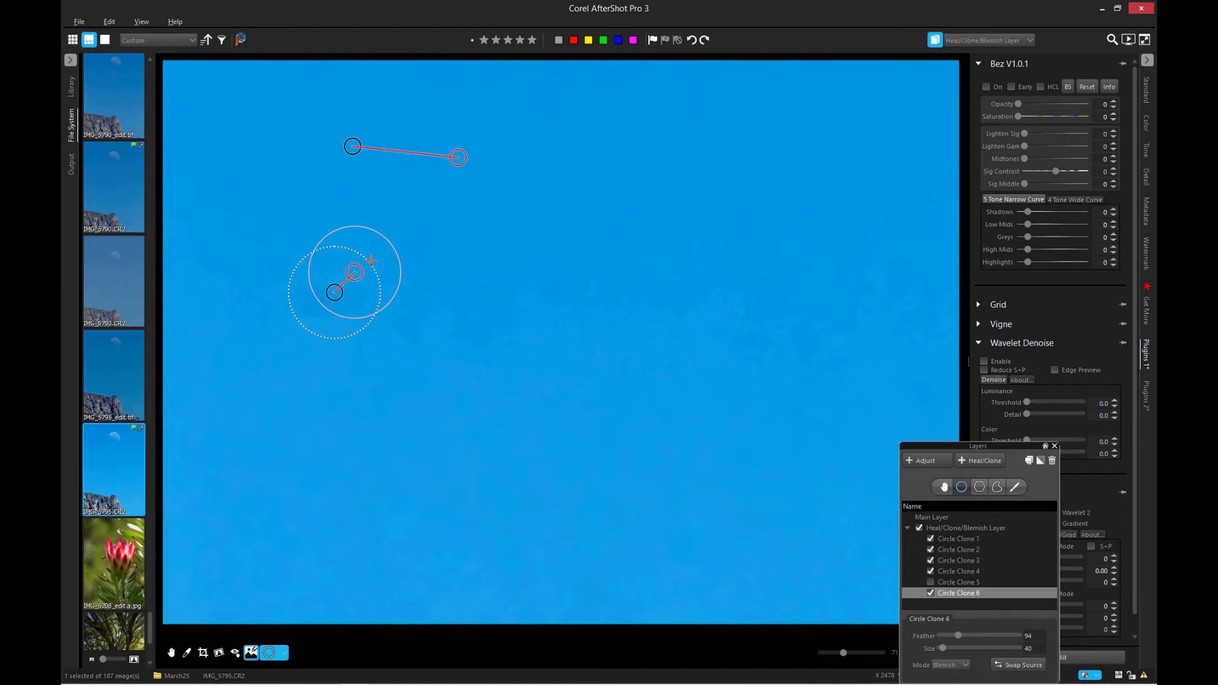
drag(356, 271, 436, 281)
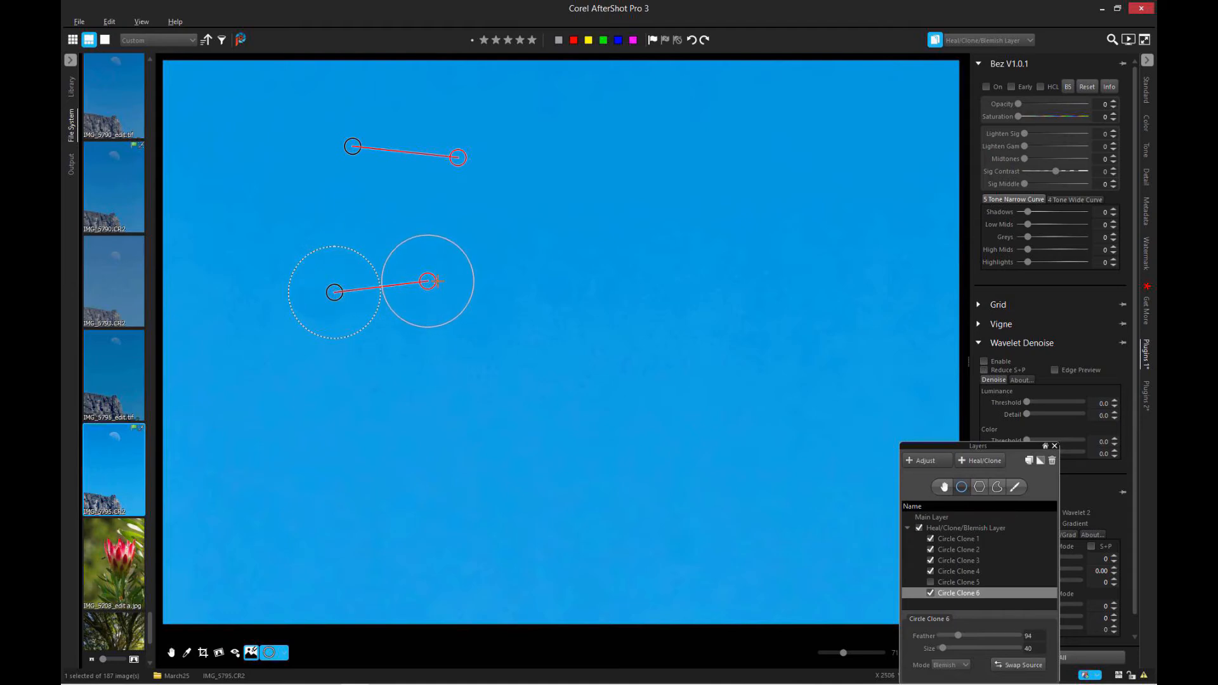
click(172, 653)
Heal the spot in the sky up and to the right of the moon, using clean sky to its left as the source
drag(398, 188, 446, 511)
drag(443, 214, 440, 544)
drag(483, 449, 487, 475)
drag(626, 257, 372, 234)
drag(696, 227, 473, 359)
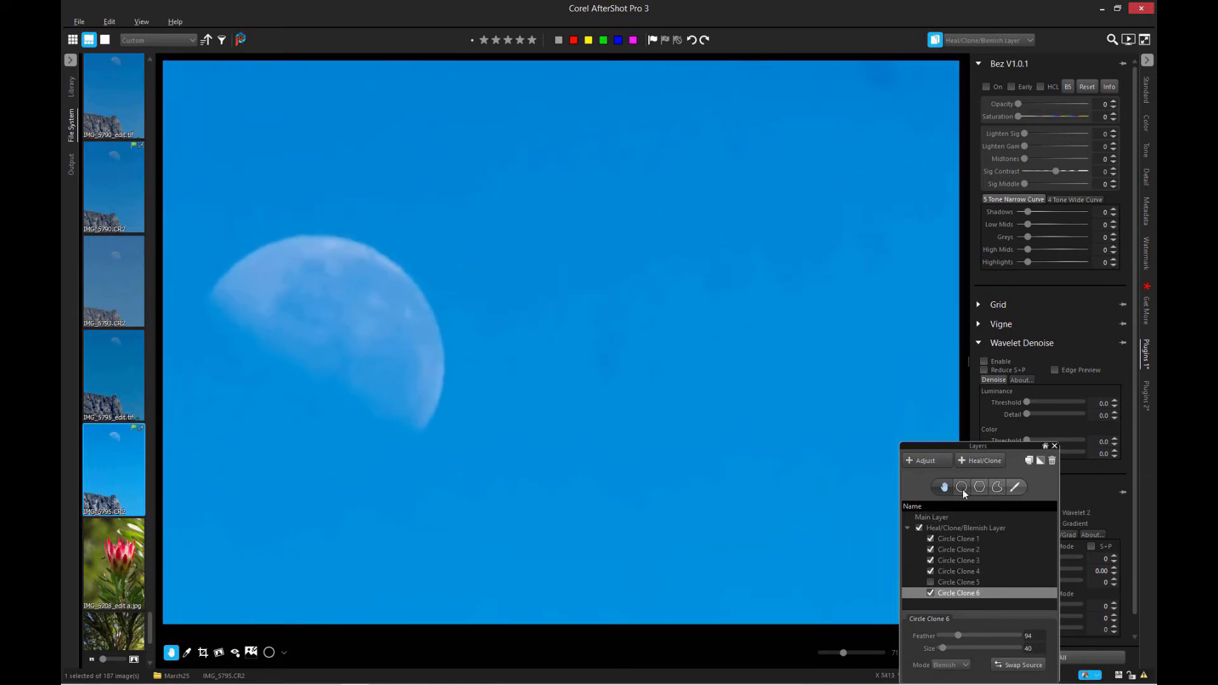
click(251, 651)
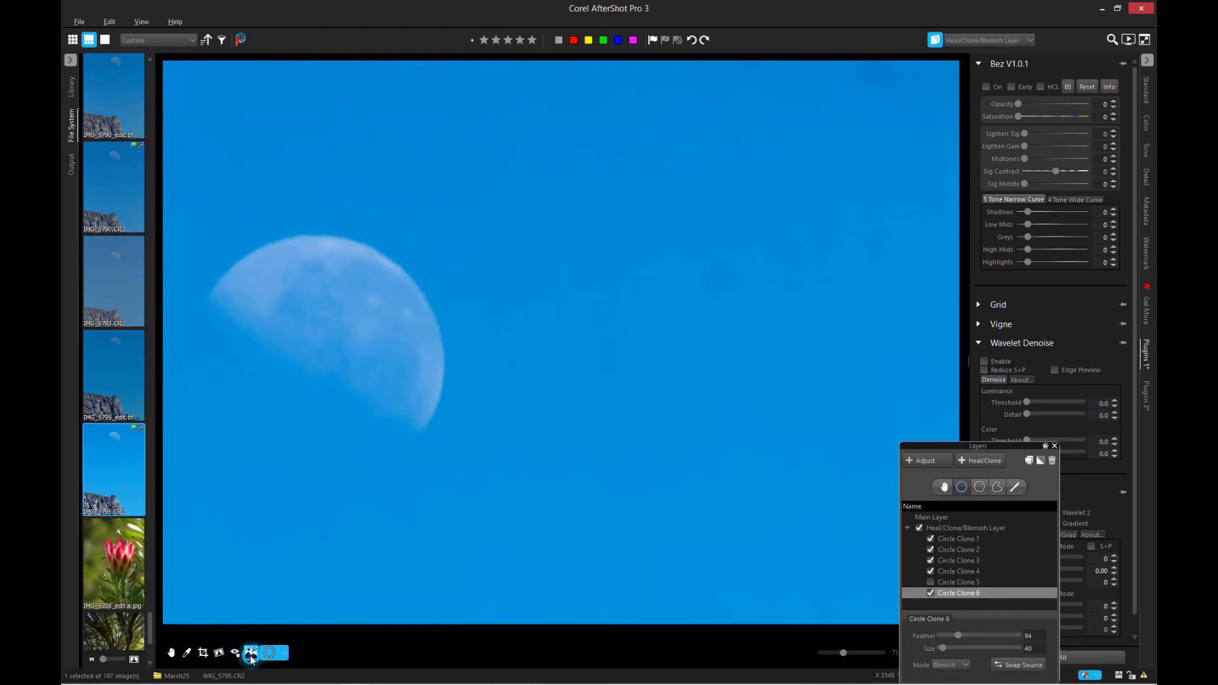
click(884, 71)
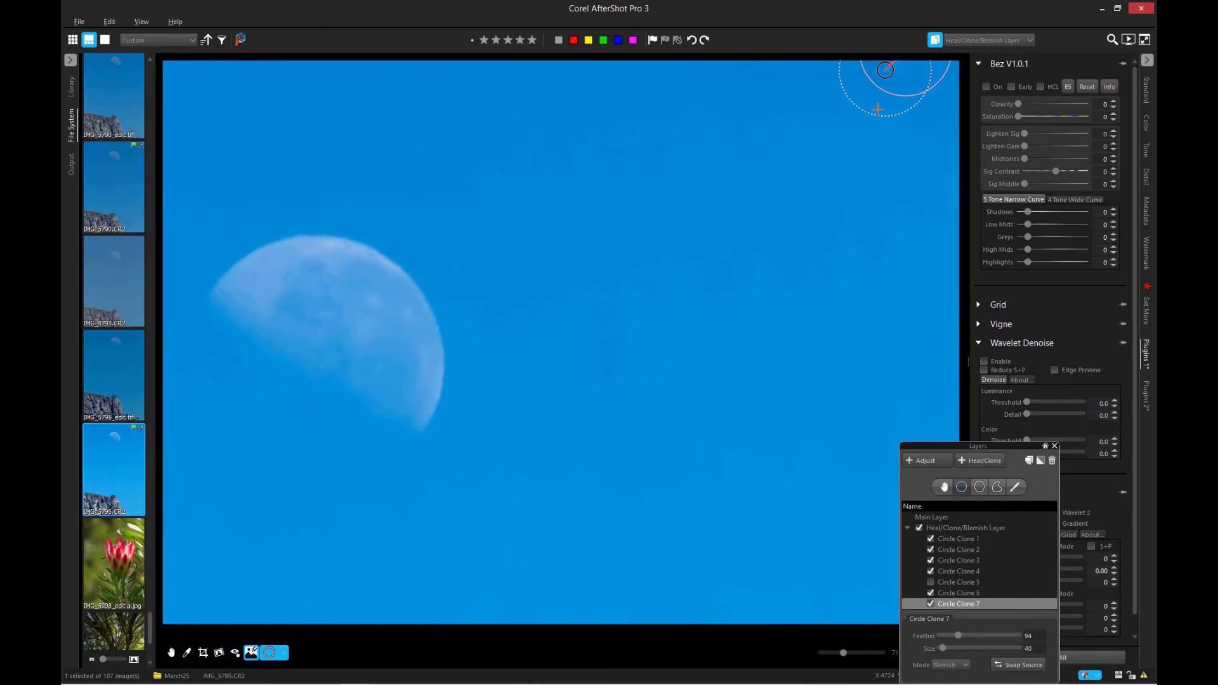
mouse_move(939, 67)
mouse_down()
mouse_move(915, 107)
mouse_move(804, 142)
mouse_move(805, 103)
mouse_move(822, 90)
mouse_up()
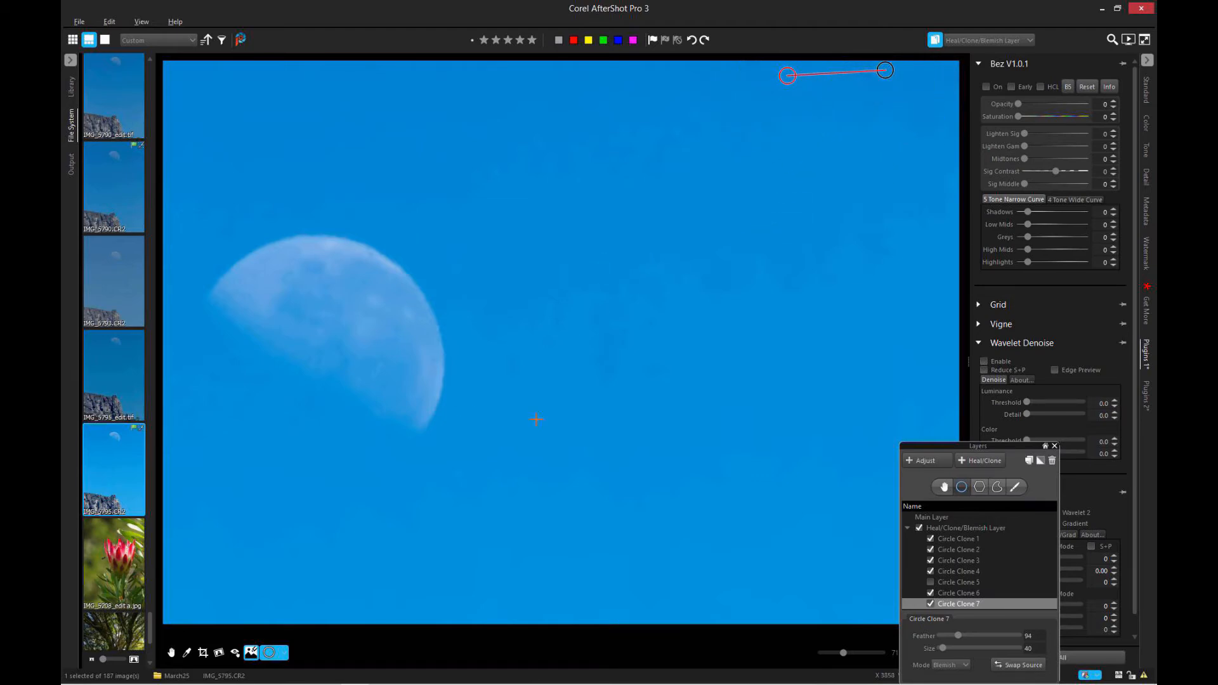
Examine the sky below the moon at close zoom for remaining dust spots
click(170, 651)
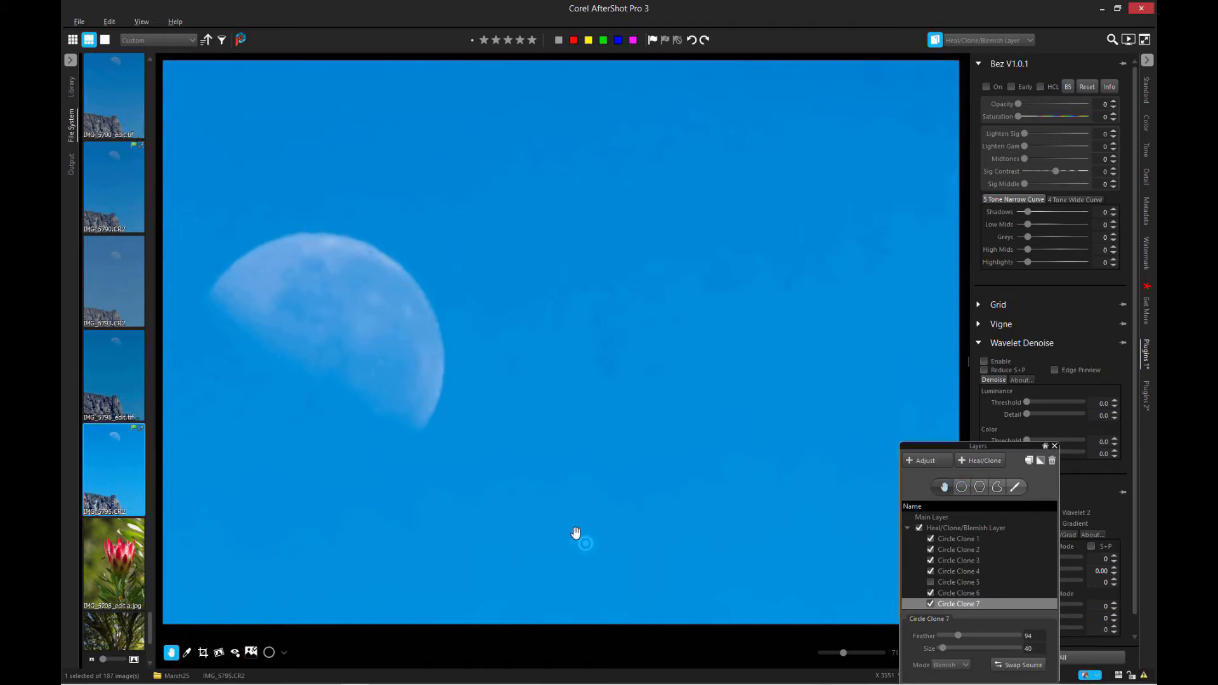
drag(576, 534, 500, 307)
drag(572, 459, 603, 294)
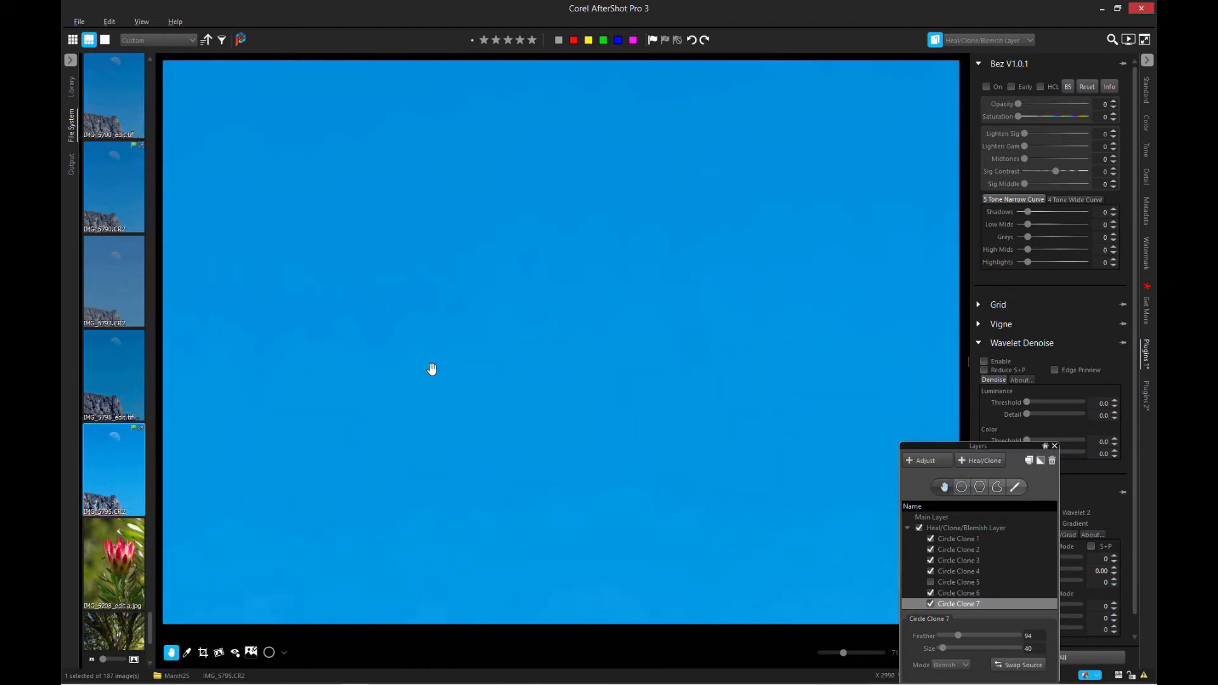
drag(496, 351, 524, 508)
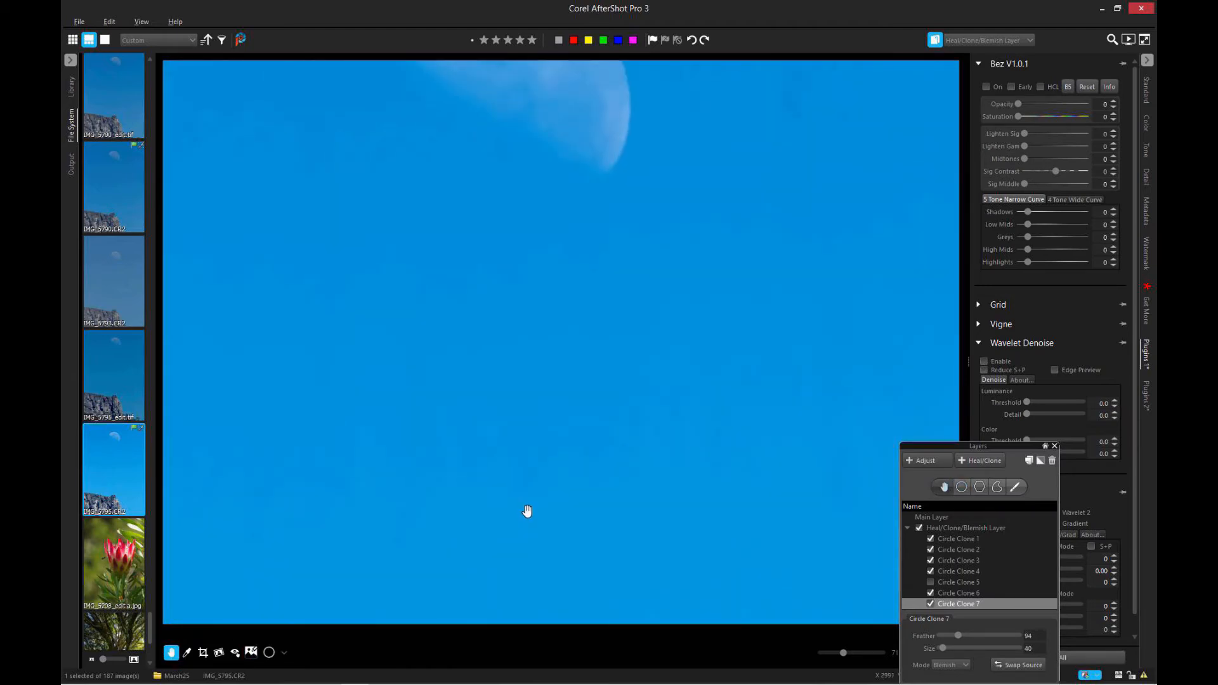
drag(519, 440, 353, 435)
drag(712, 470, 422, 358)
drag(435, 425, 710, 302)
drag(536, 357, 468, 349)
drag(743, 449, 842, 264)
drag(462, 531, 467, 530)
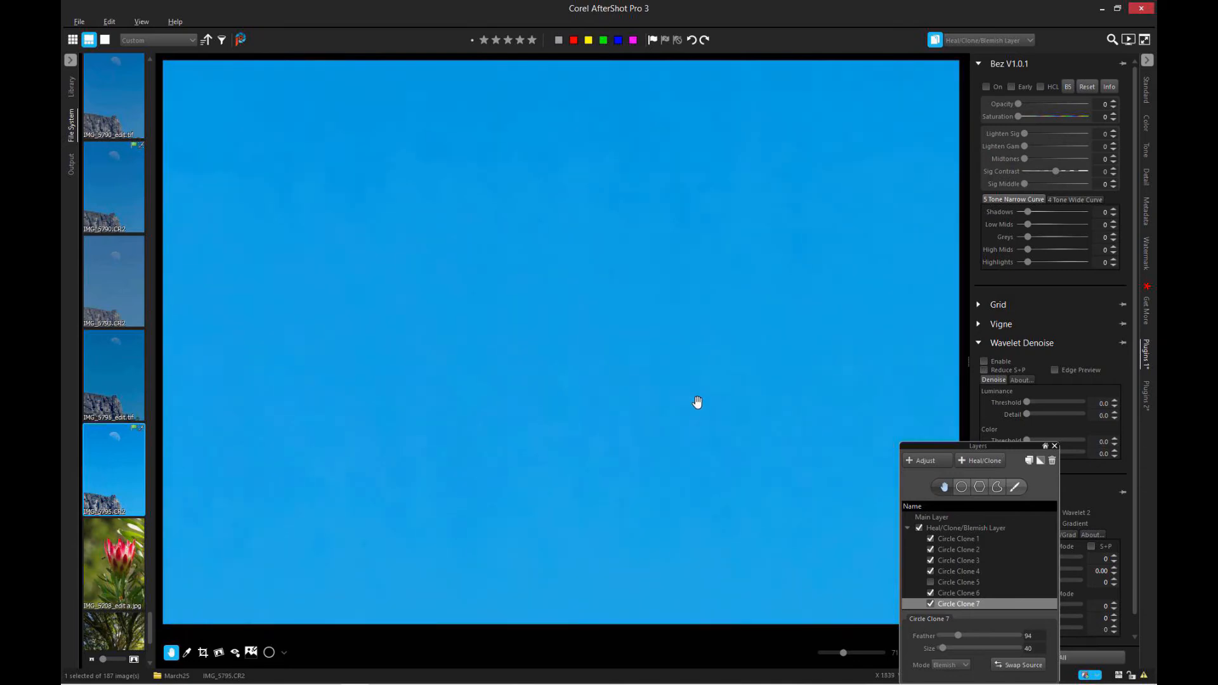
Heal the faint mark between the two healed spots above the cable station, sourcing from clean sky level with it on the right
drag(772, 505, 383, 383)
drag(673, 500, 750, 408)
drag(698, 374, 480, 432)
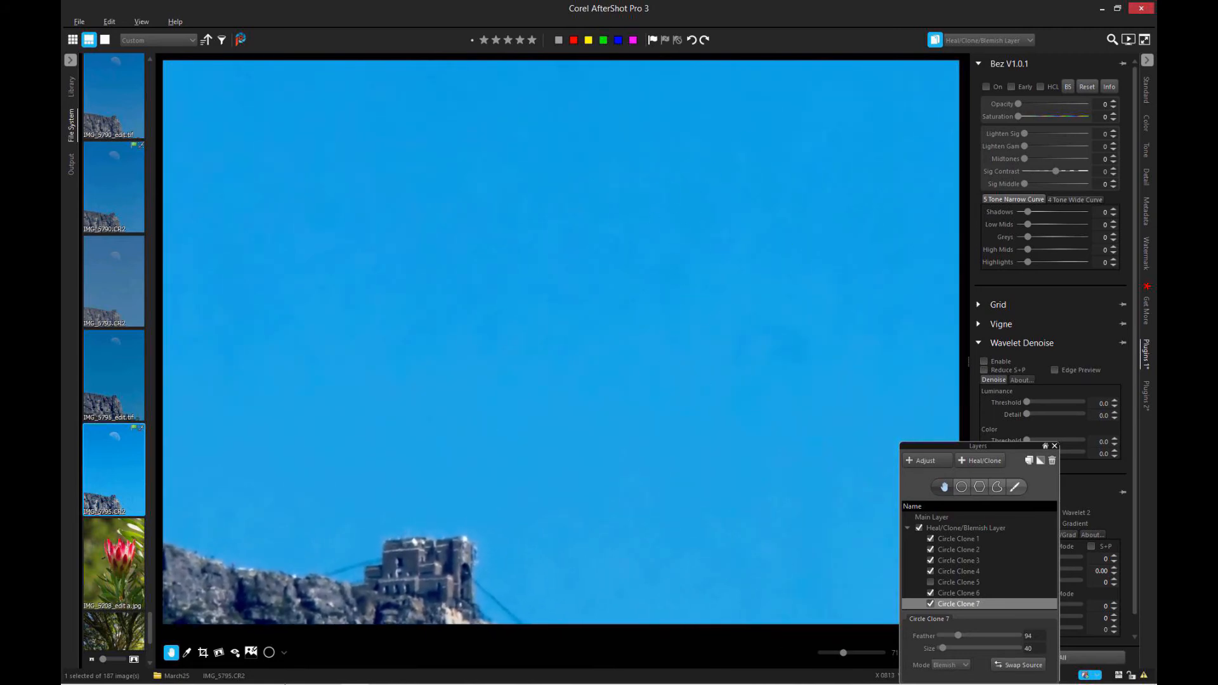
click(251, 653)
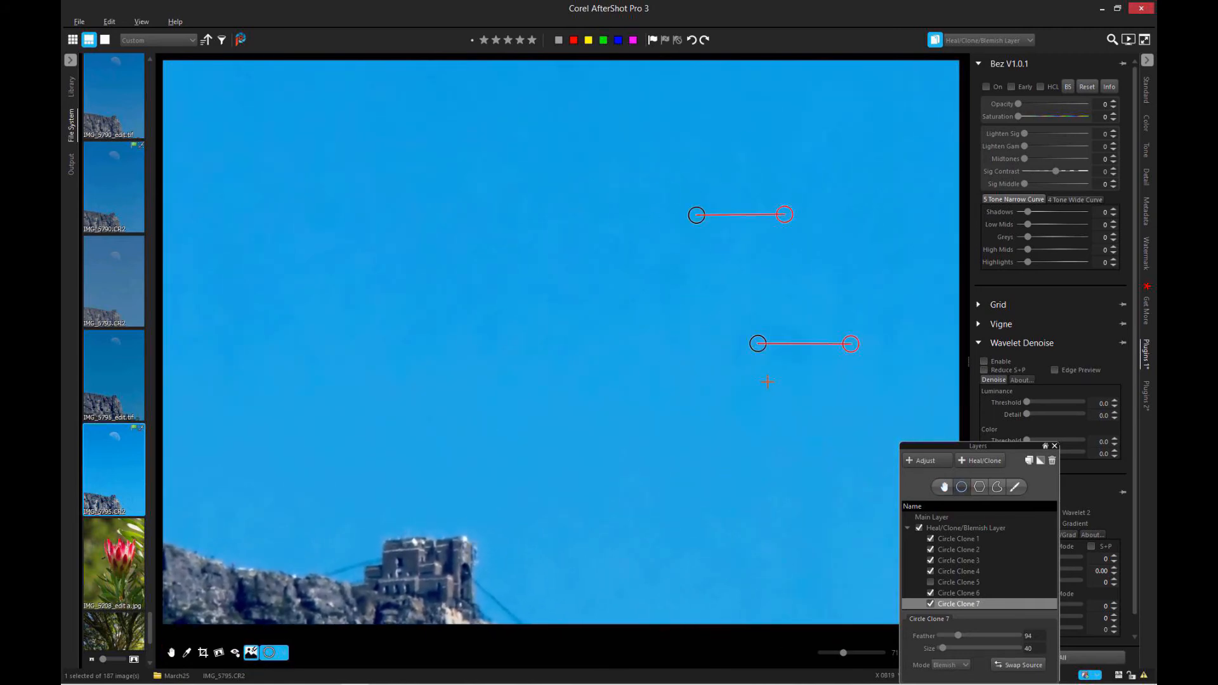
click(699, 265)
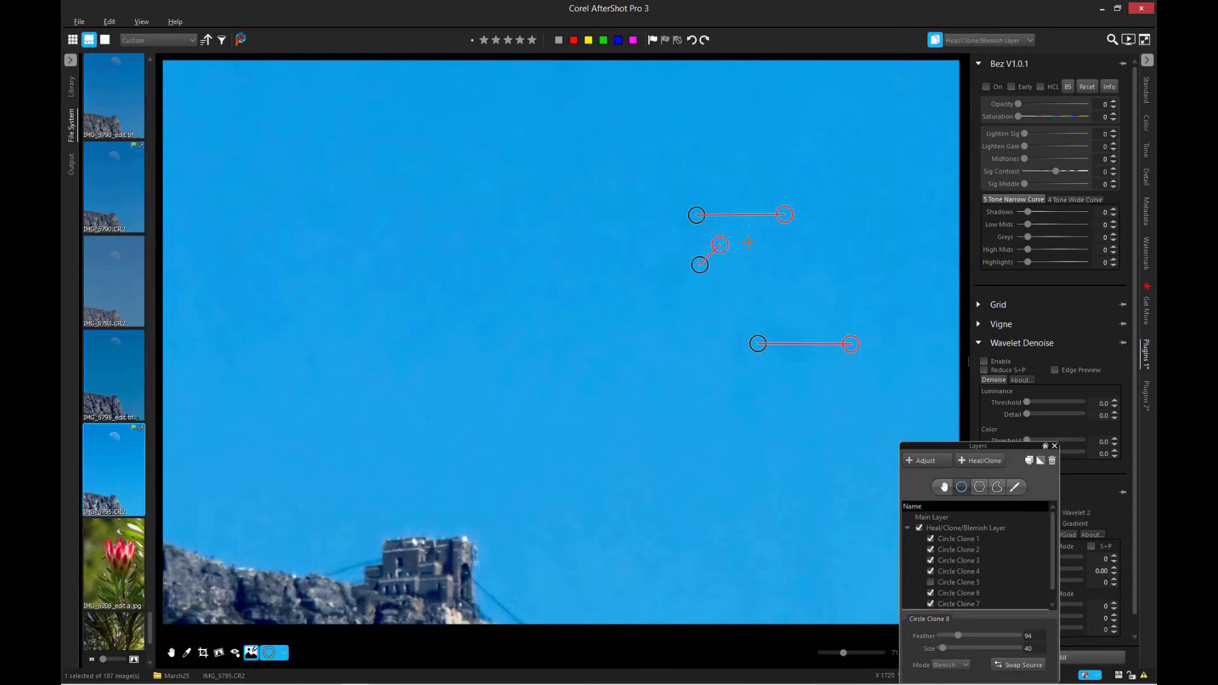
drag(750, 242, 716, 243)
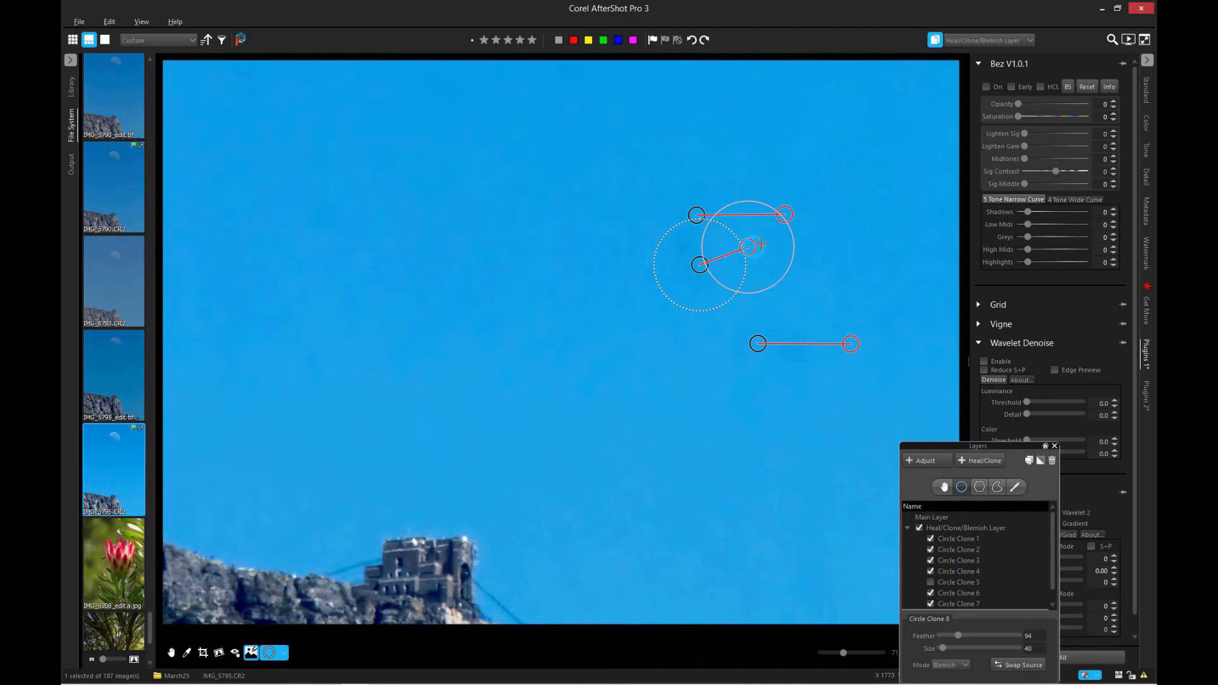
click(796, 265)
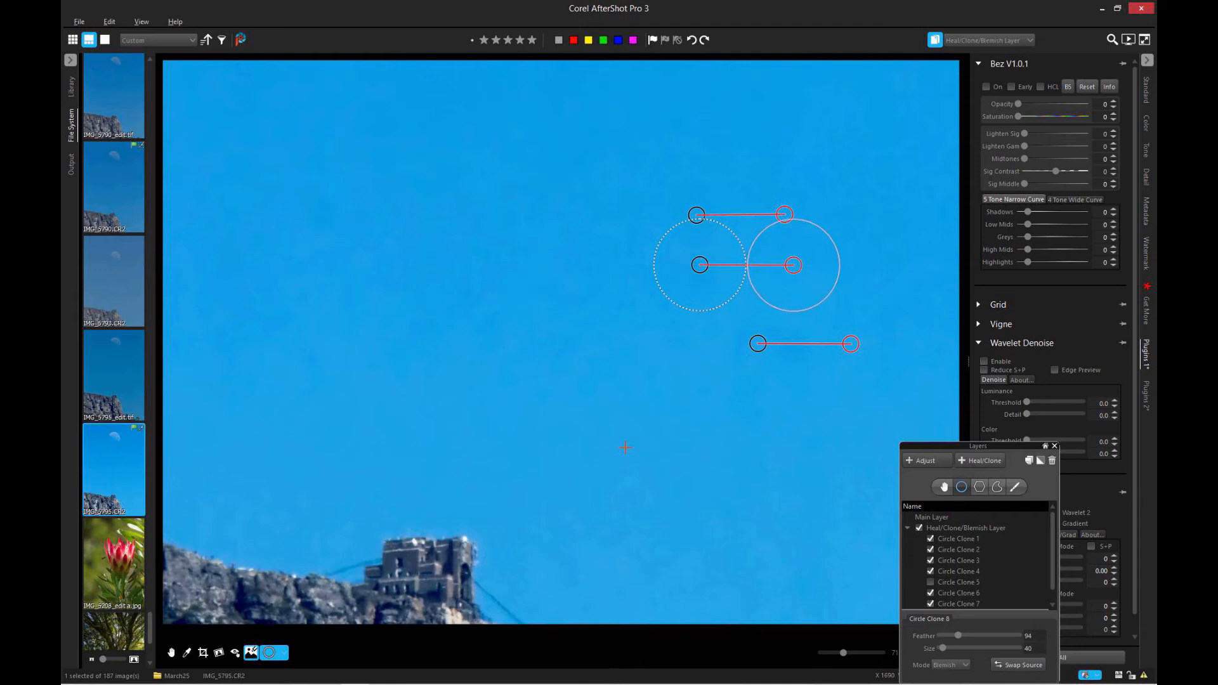
Finish healing, close the layers palette and make Main Layer the active layer
click(171, 652)
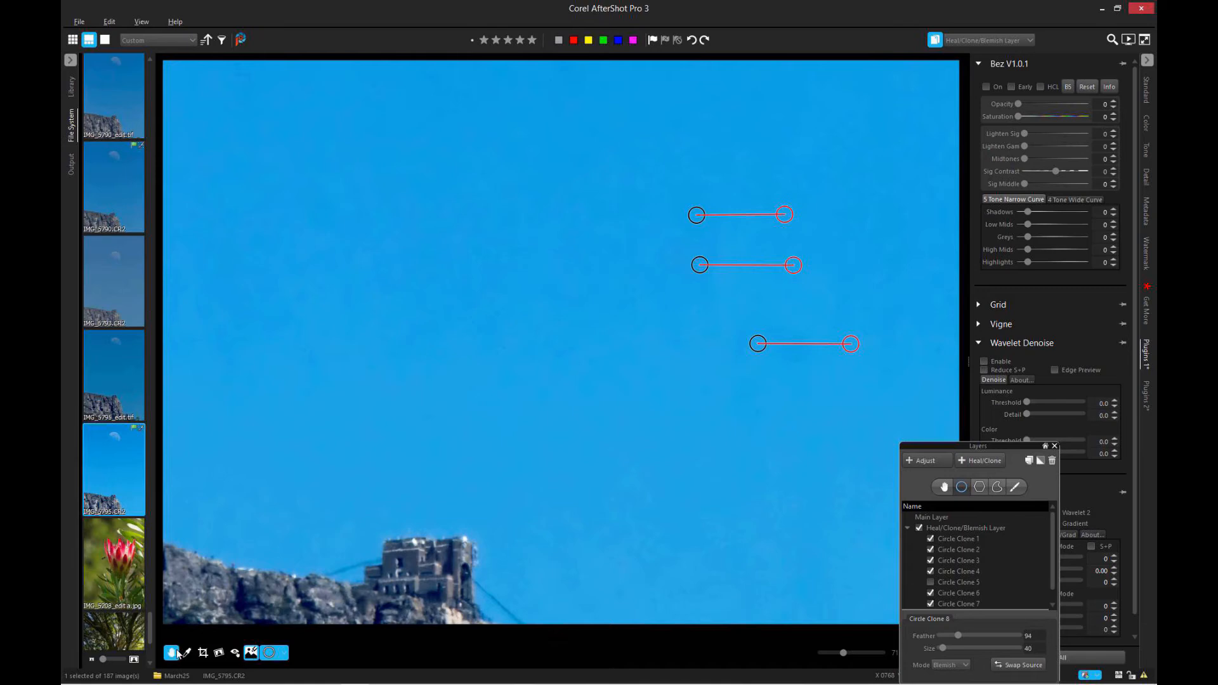
scroll(603, 383, down, 3)
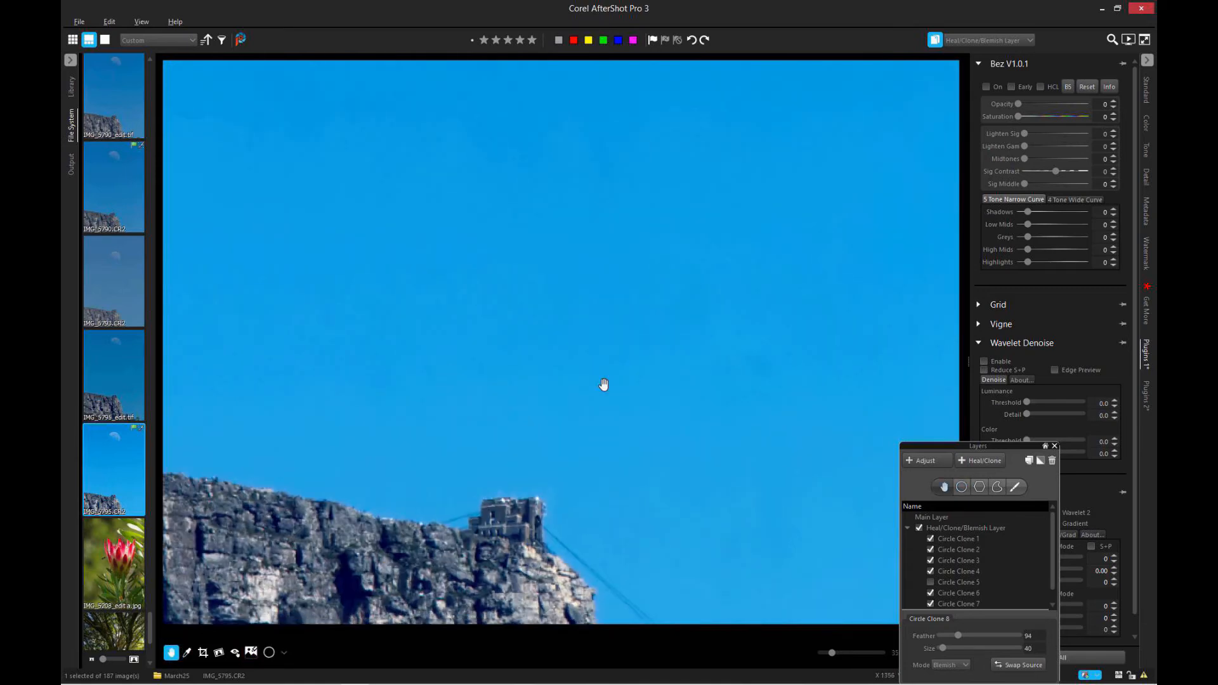
scroll(542, 373, down, 2)
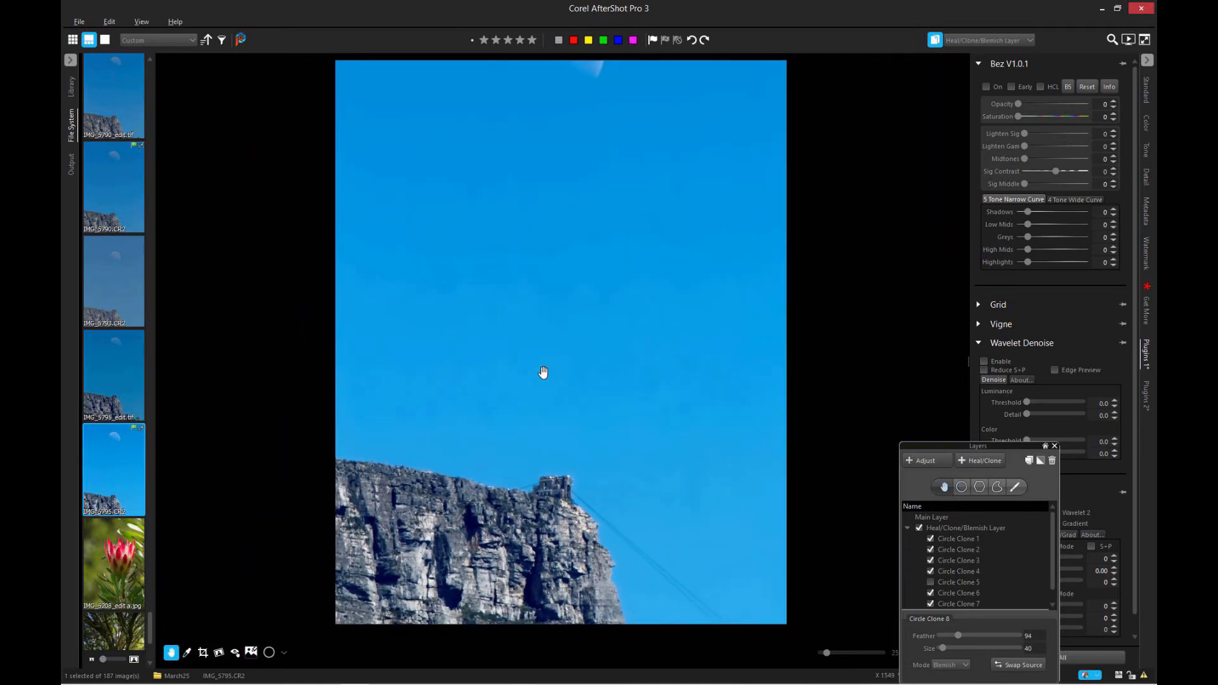
scroll(542, 373, down, 2)
scroll(543, 372, up, 4)
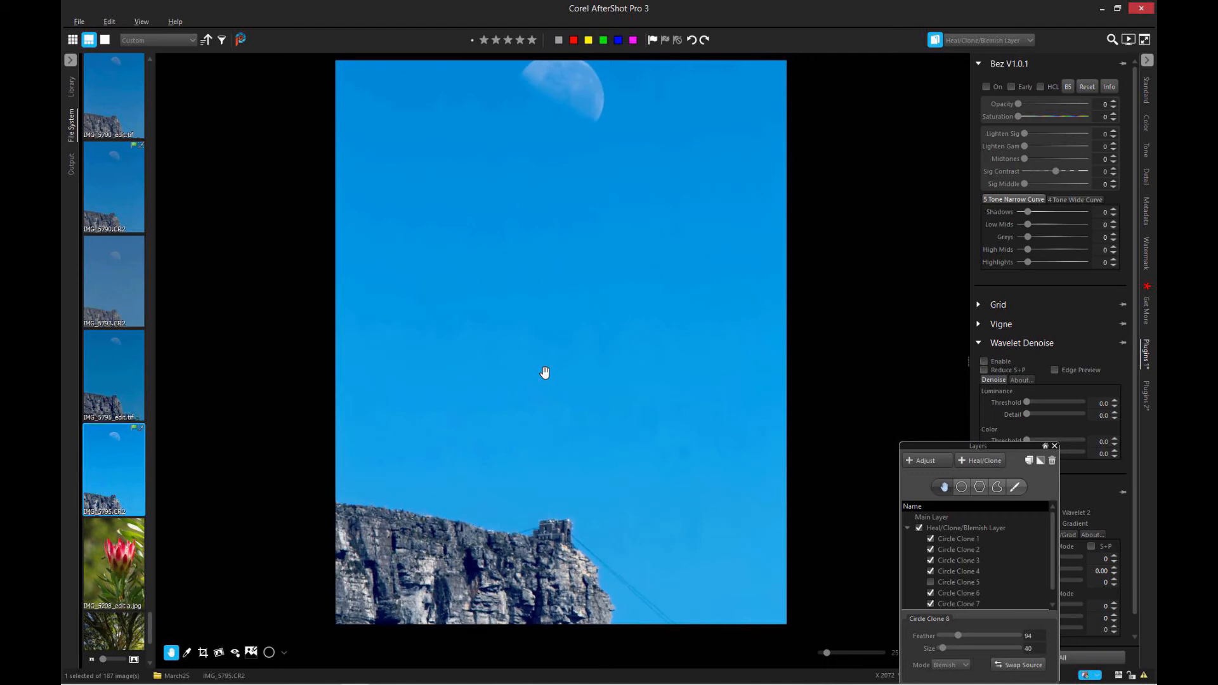
click(1054, 446)
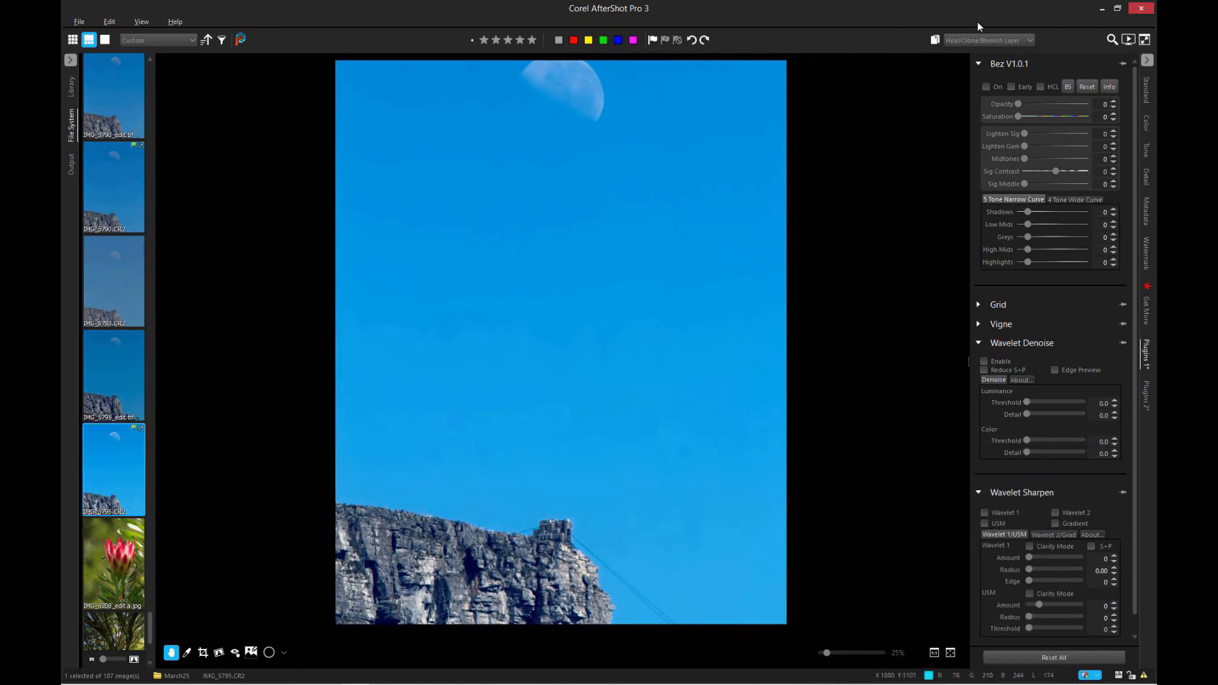
click(969, 41)
click(975, 51)
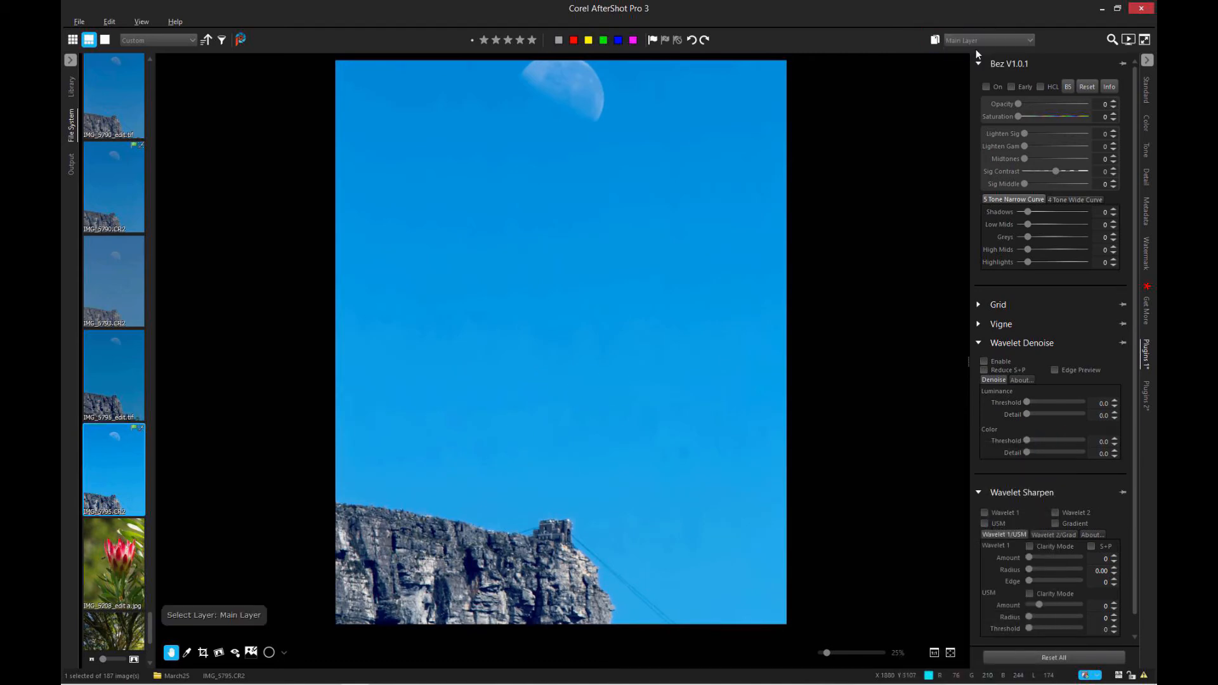
Add a new adjustment layer for local edits, keeping the layers palette clear of the photo
scroll(536, 305, down, 1)
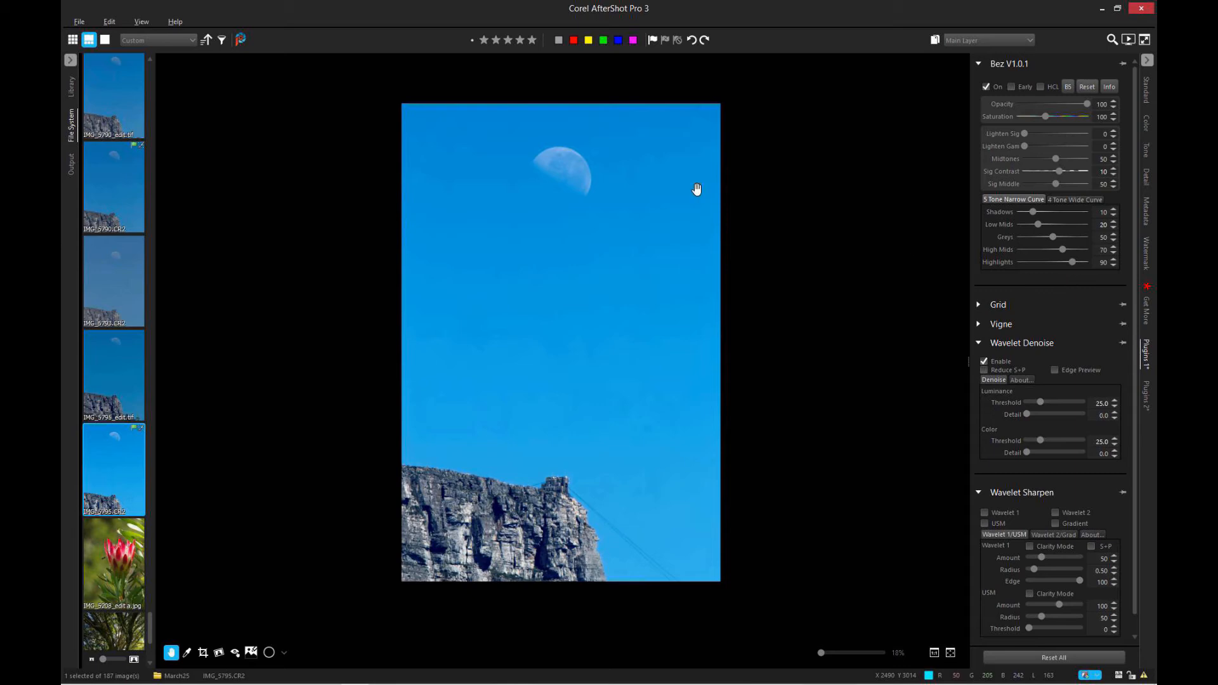
scroll(553, 142, up, 1)
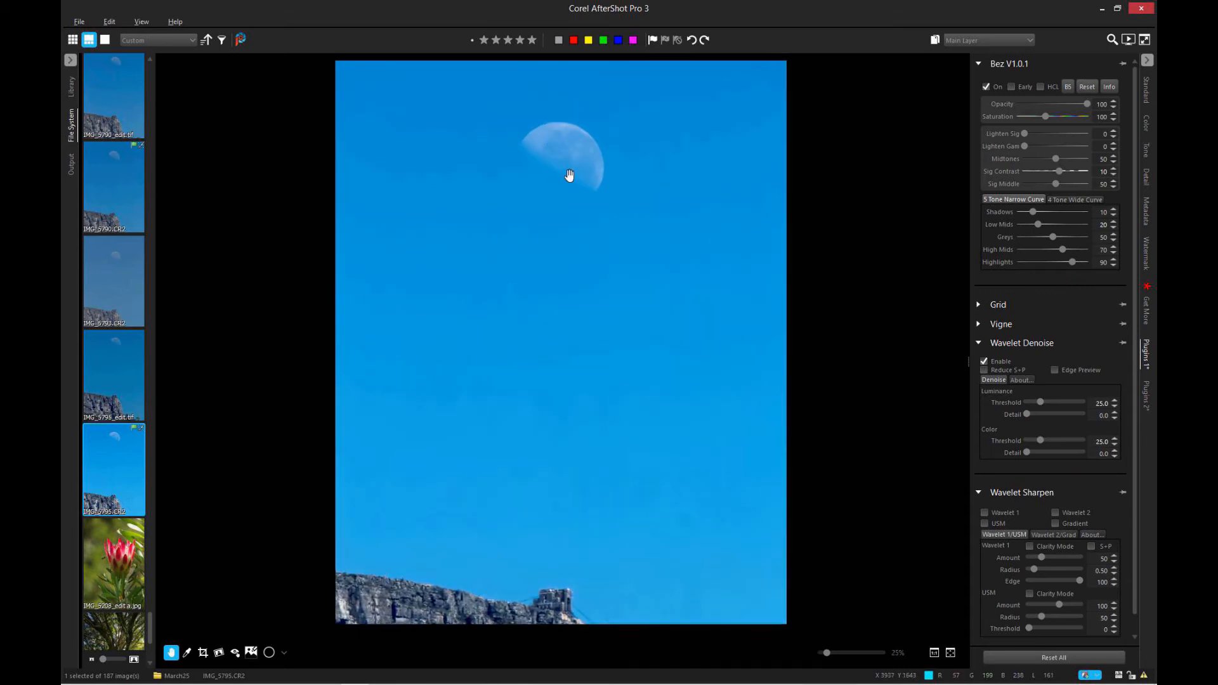
click(267, 653)
drag(968, 447, 270, 299)
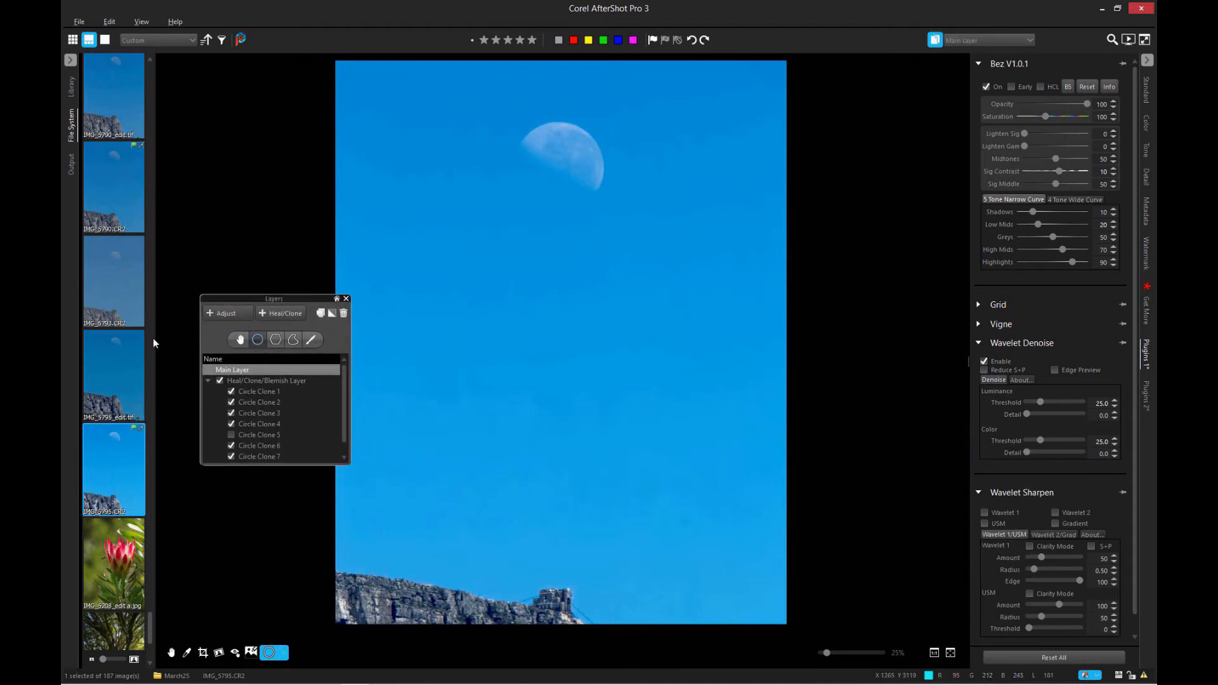
click(230, 312)
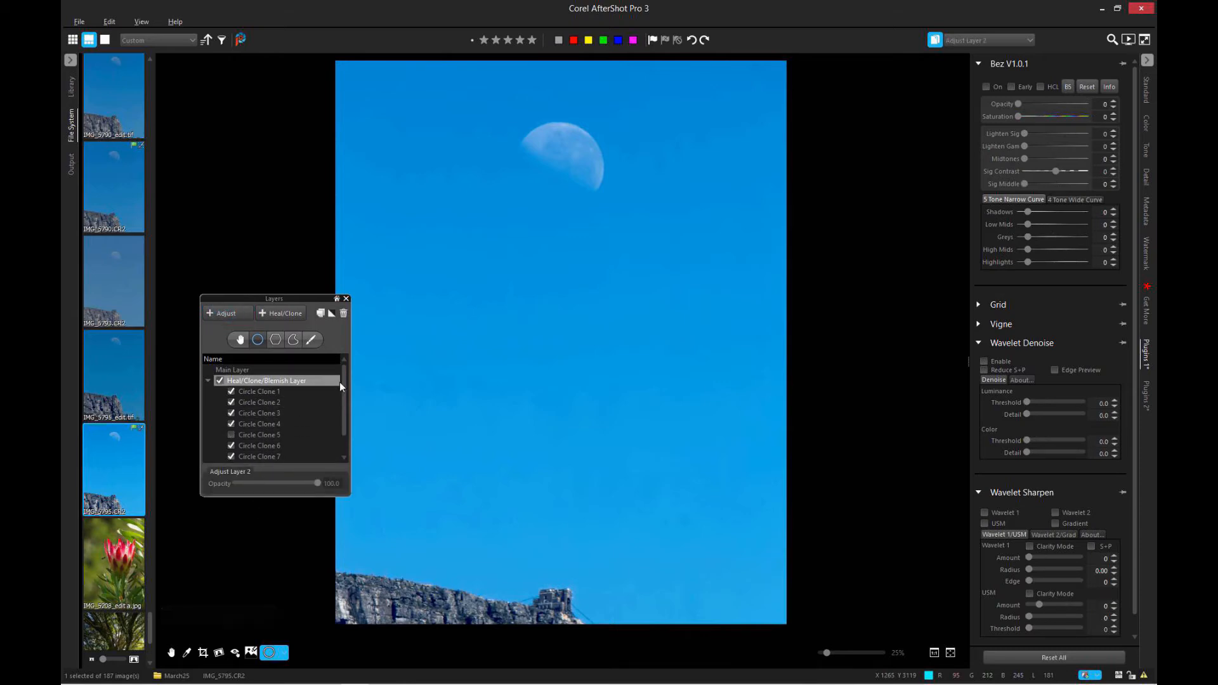
drag(344, 383, 348, 431)
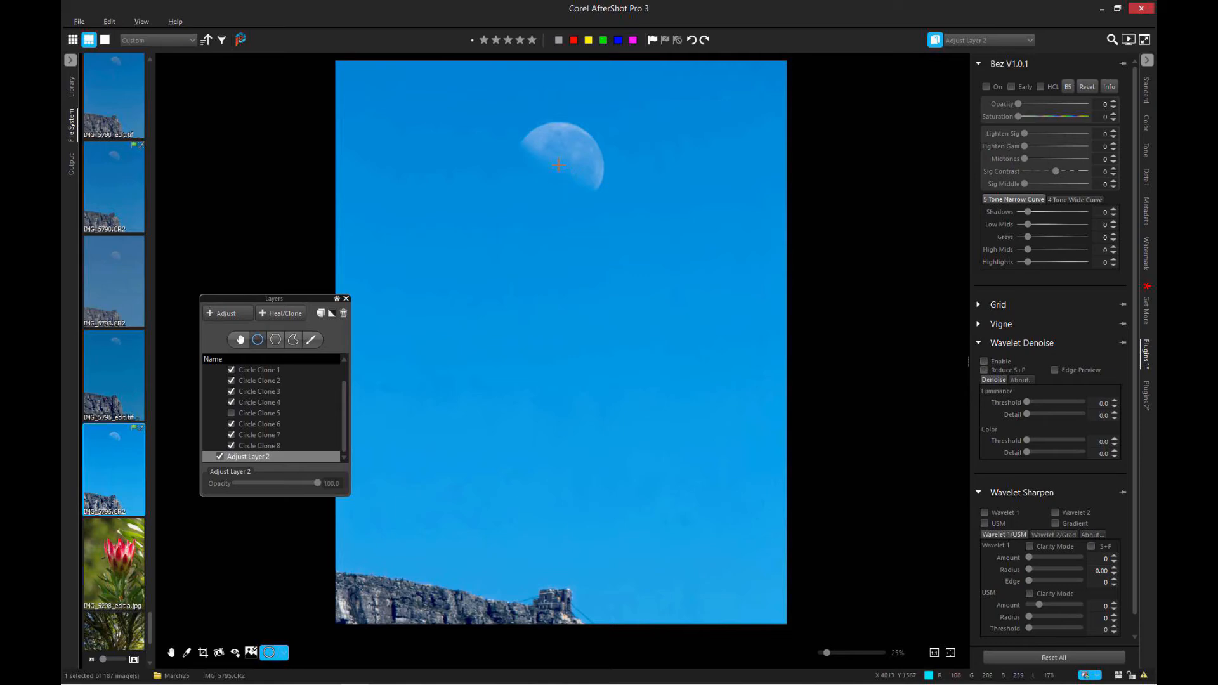
Place a circular adjustment region around the moon with a size of 632 and a feather of 17
click(558, 165)
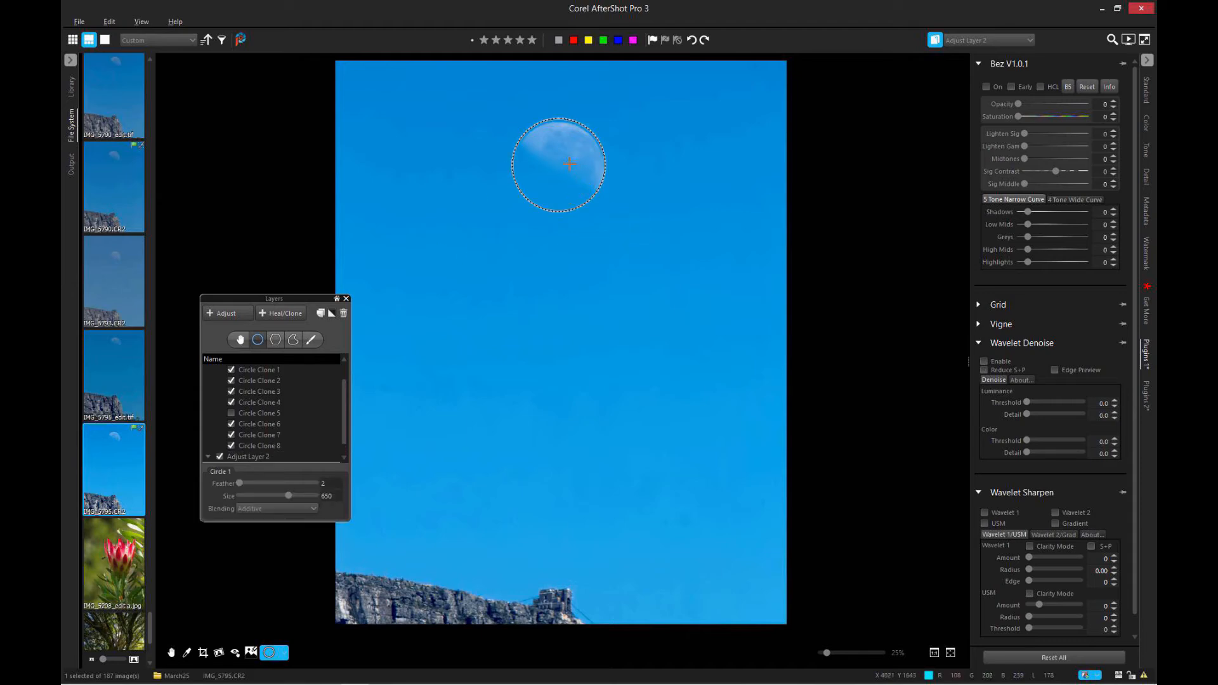
drag(556, 170, 557, 173)
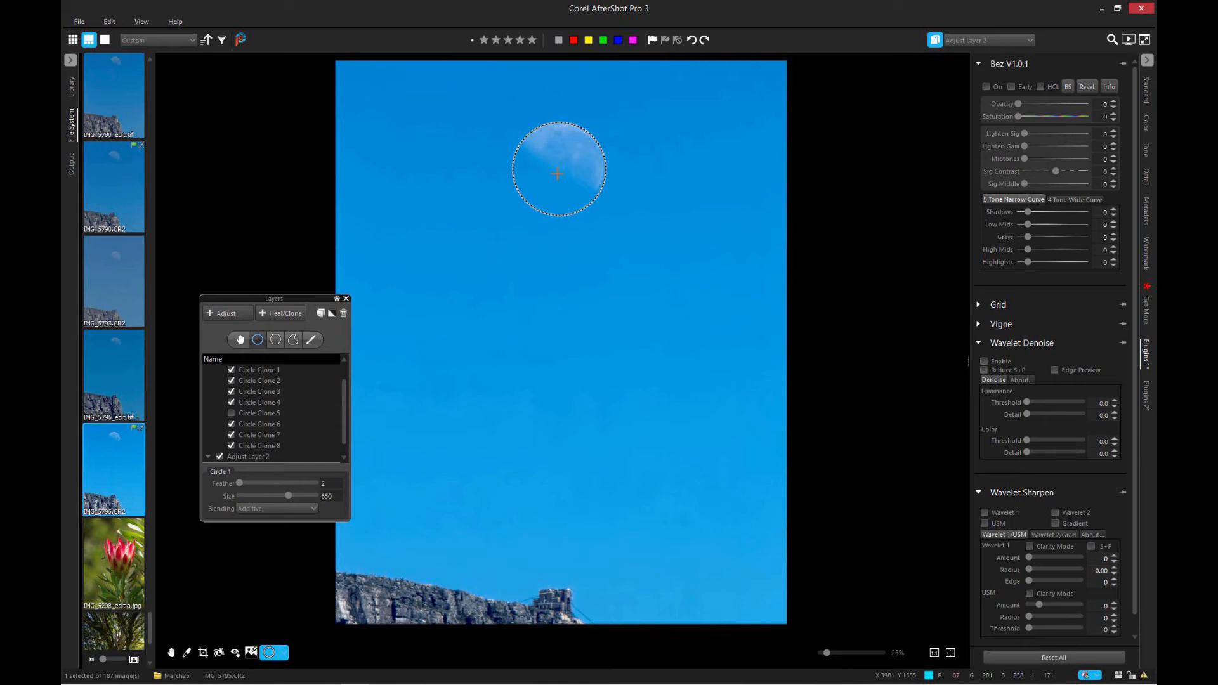
drag(560, 170, 559, 170)
click(288, 498)
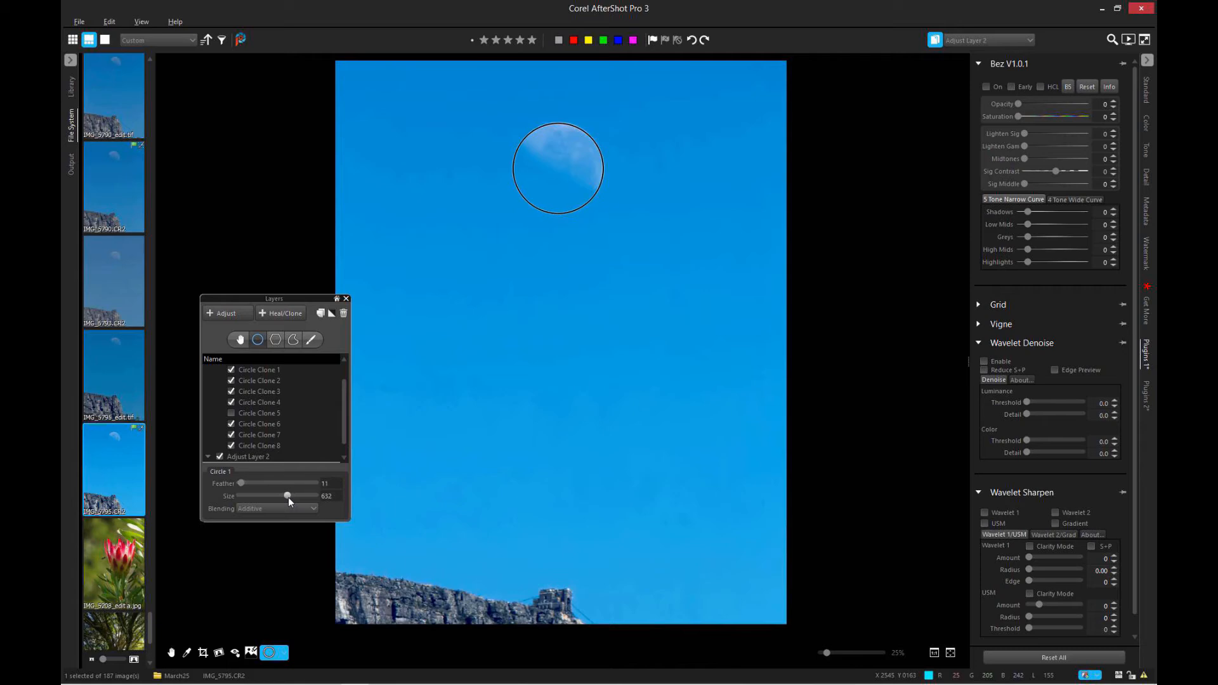
drag(242, 488, 243, 489)
Raise the tone contrast slightly on the moon's adjustment layer
click(1146, 123)
click(1145, 150)
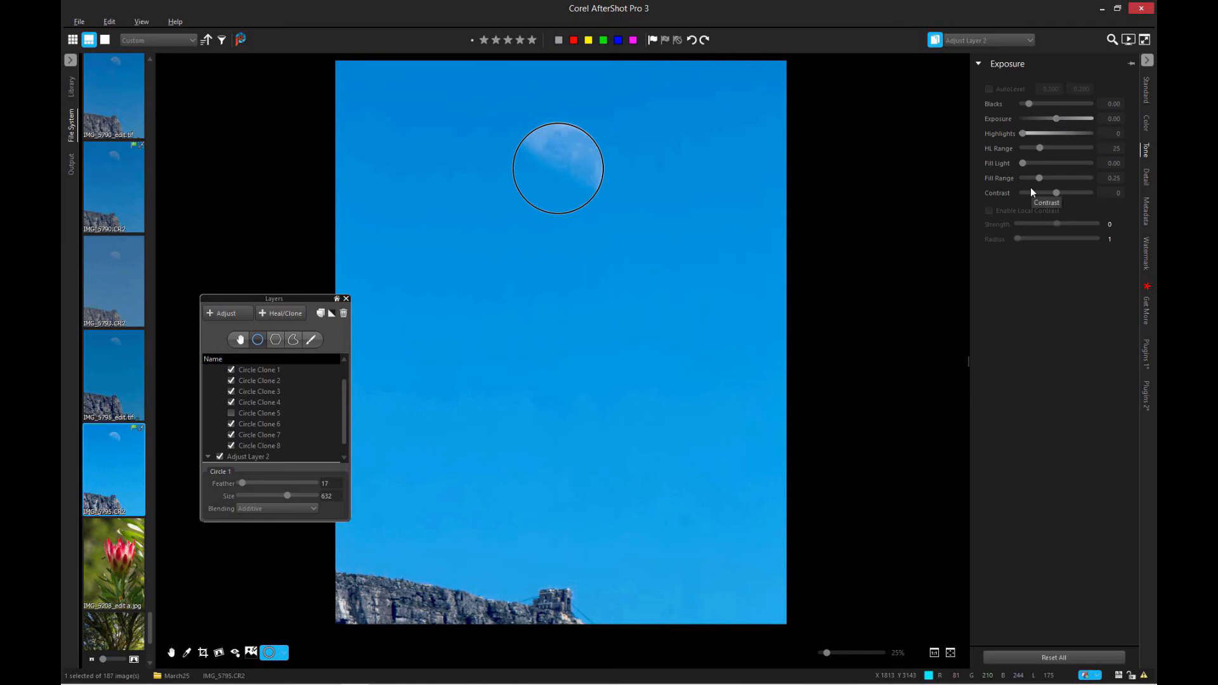
click(1056, 194)
drag(1058, 198, 1061, 199)
drag(1061, 198, 1061, 196)
Set the Bez 5 Tone Narrow Curve's High Mids to 75 on the moon's adjustment layer
click(1146, 352)
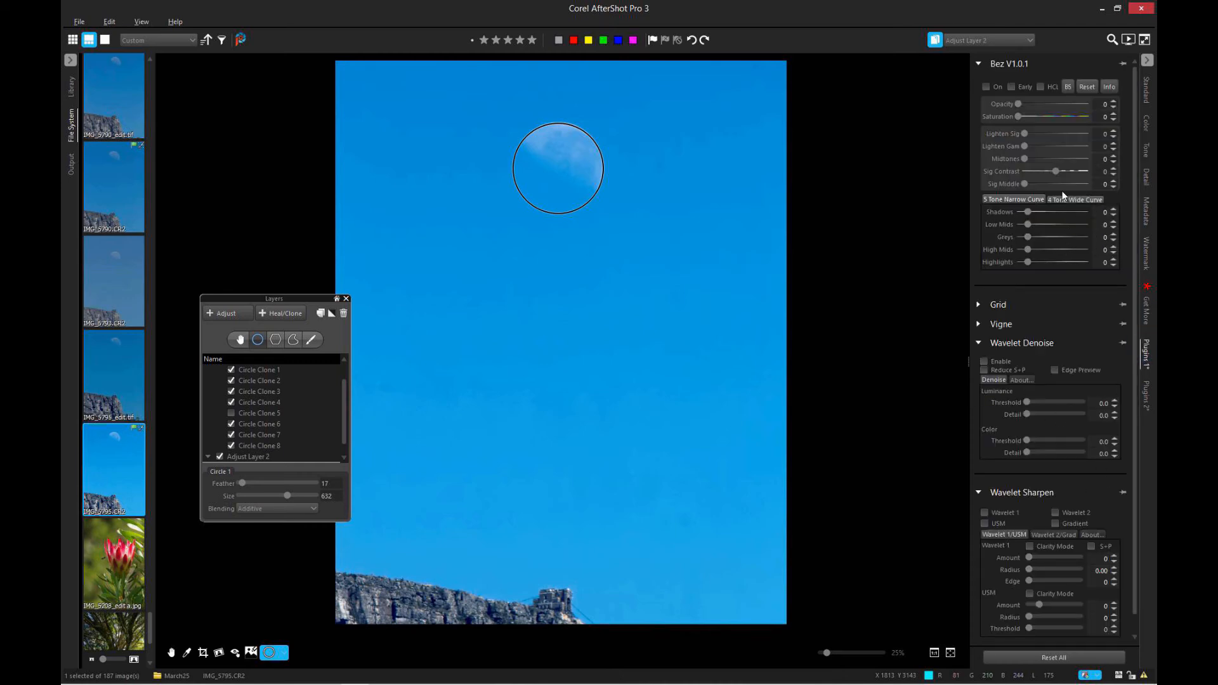
drag(1028, 249, 1064, 253)
double_click(1103, 250)
text(50)
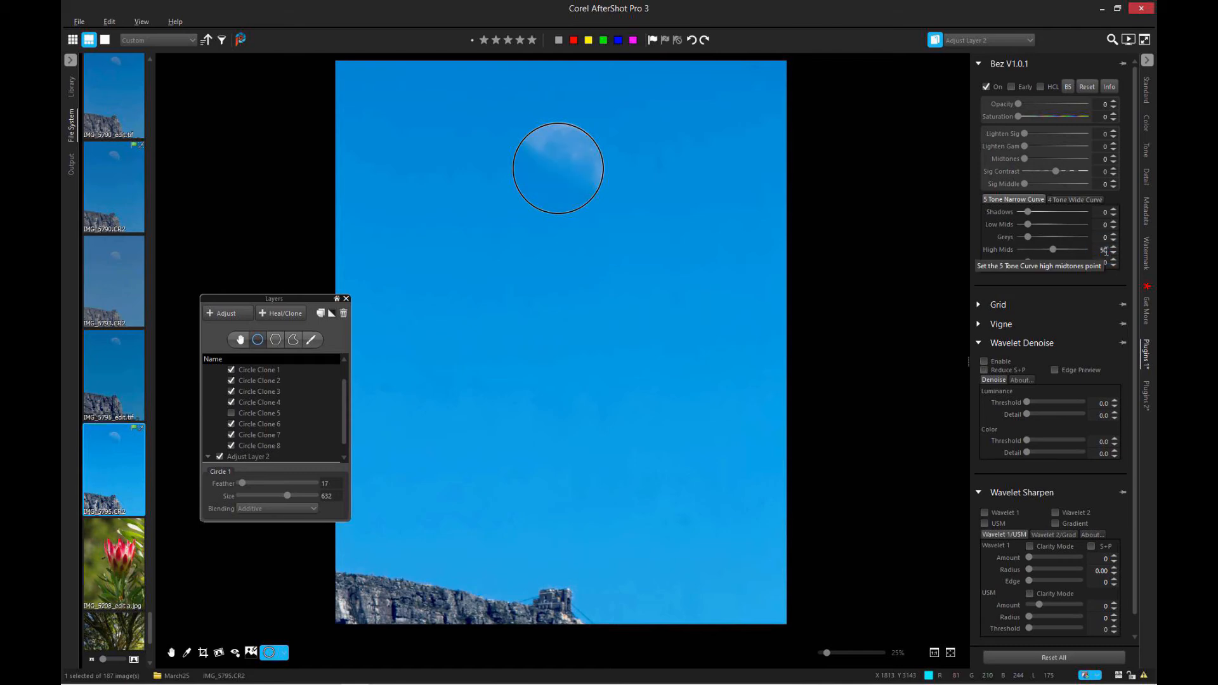
click(1056, 254)
drag(1056, 253, 1068, 252)
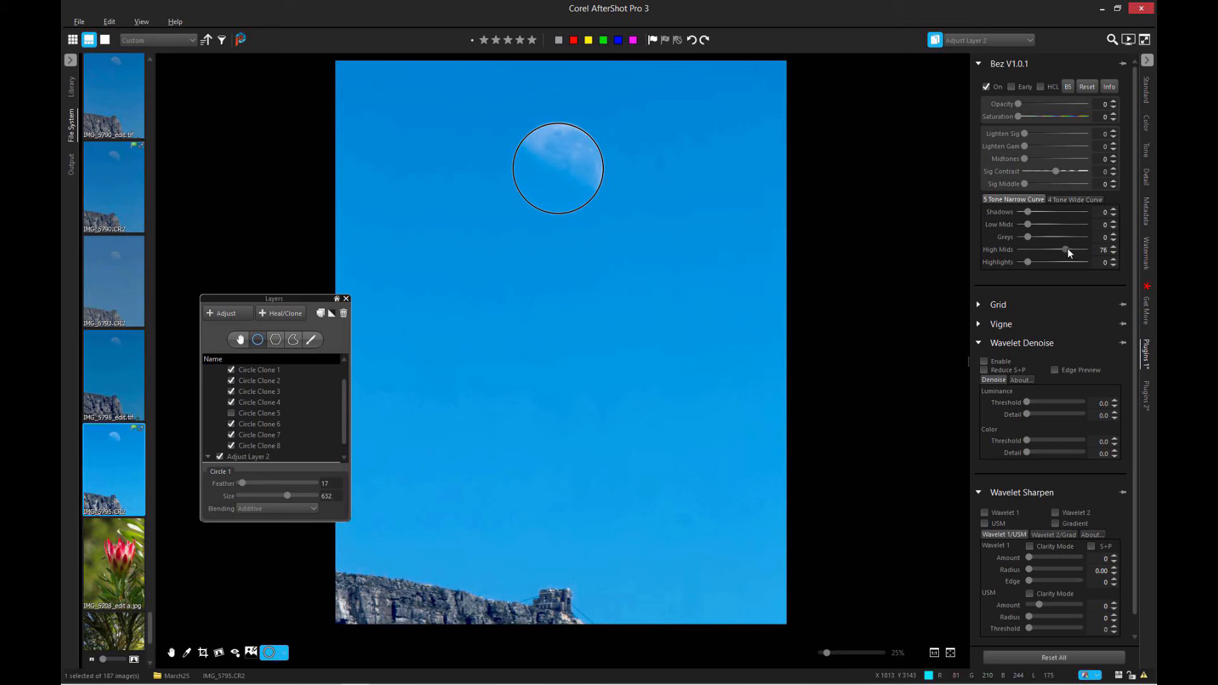
Examine the moon, the sky and the mountain at several zoom levels without the region outline
click(172, 653)
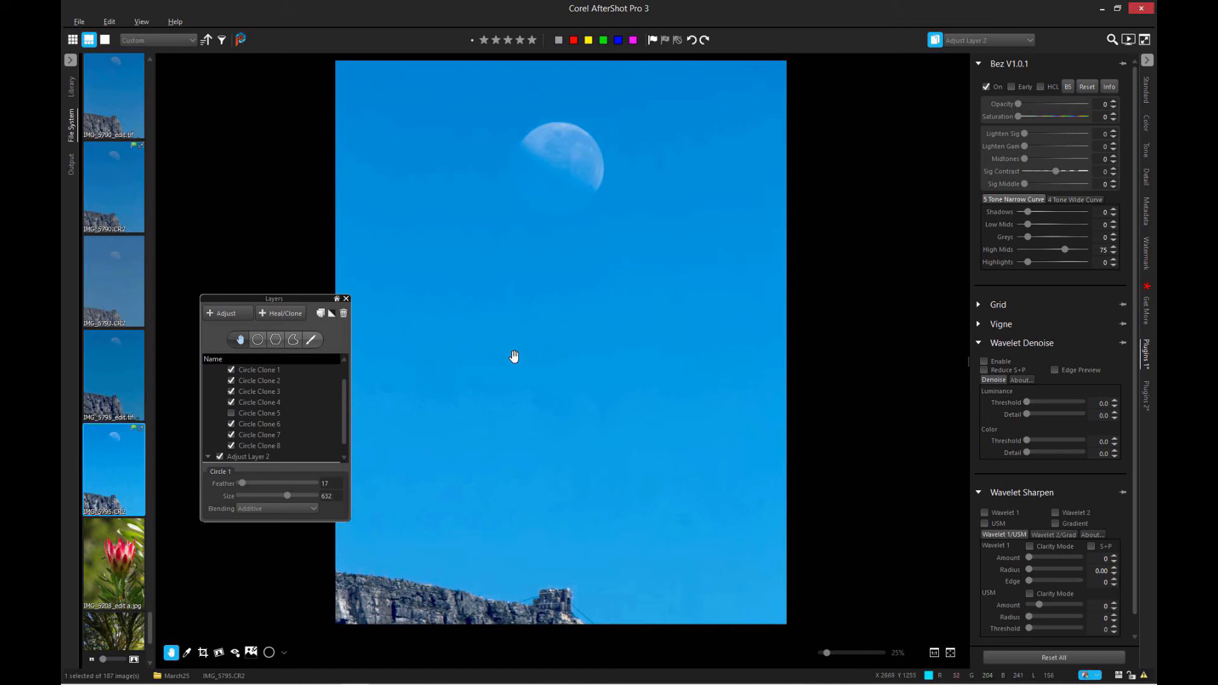
scroll(514, 356, down, 2)
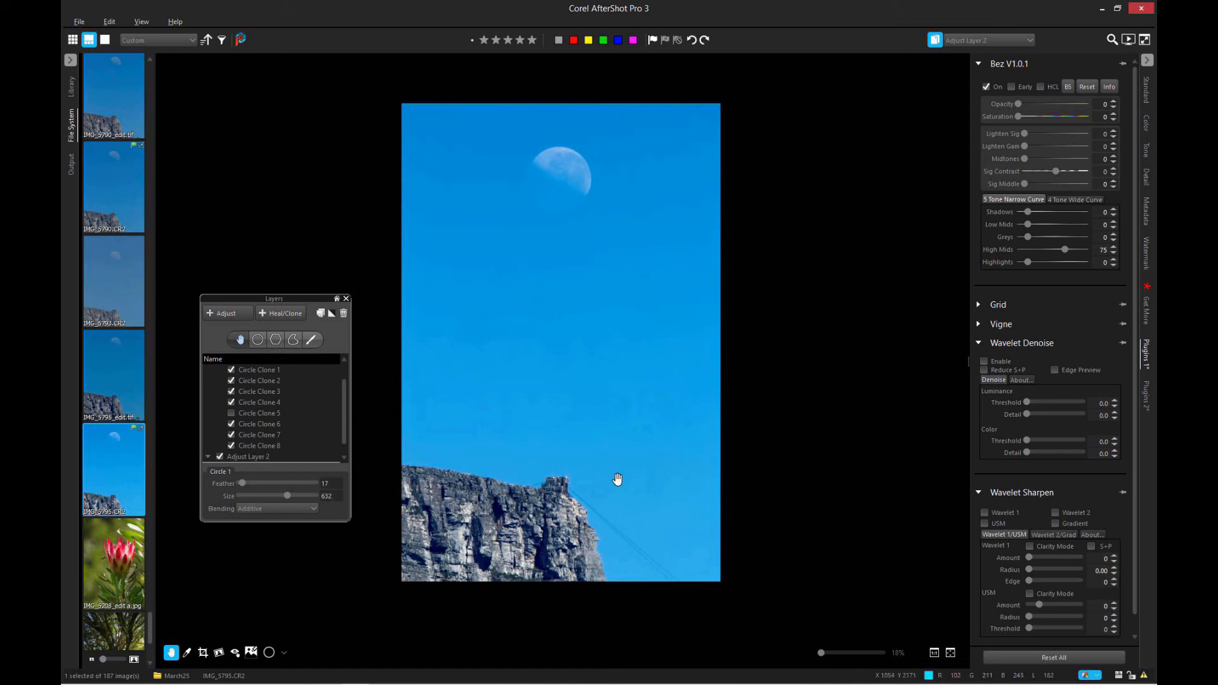
scroll(598, 190, up, 3)
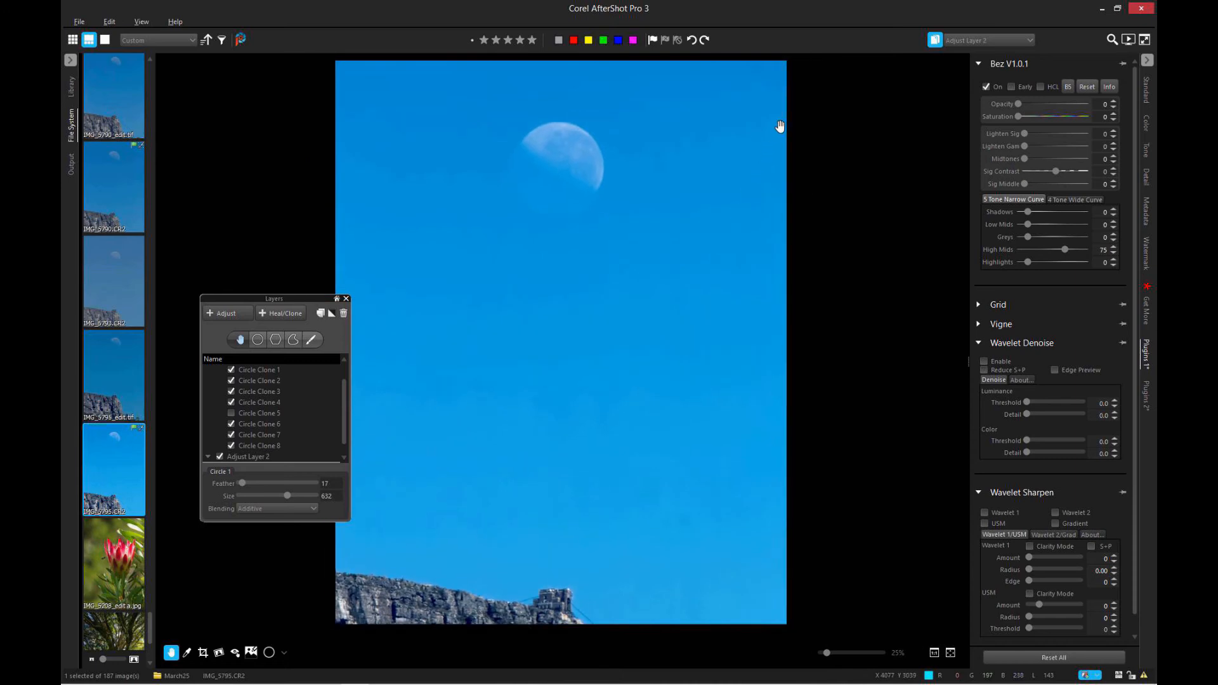
scroll(780, 115, up, 3)
scroll(785, 228, down, 3)
scroll(785, 228, down, 3)
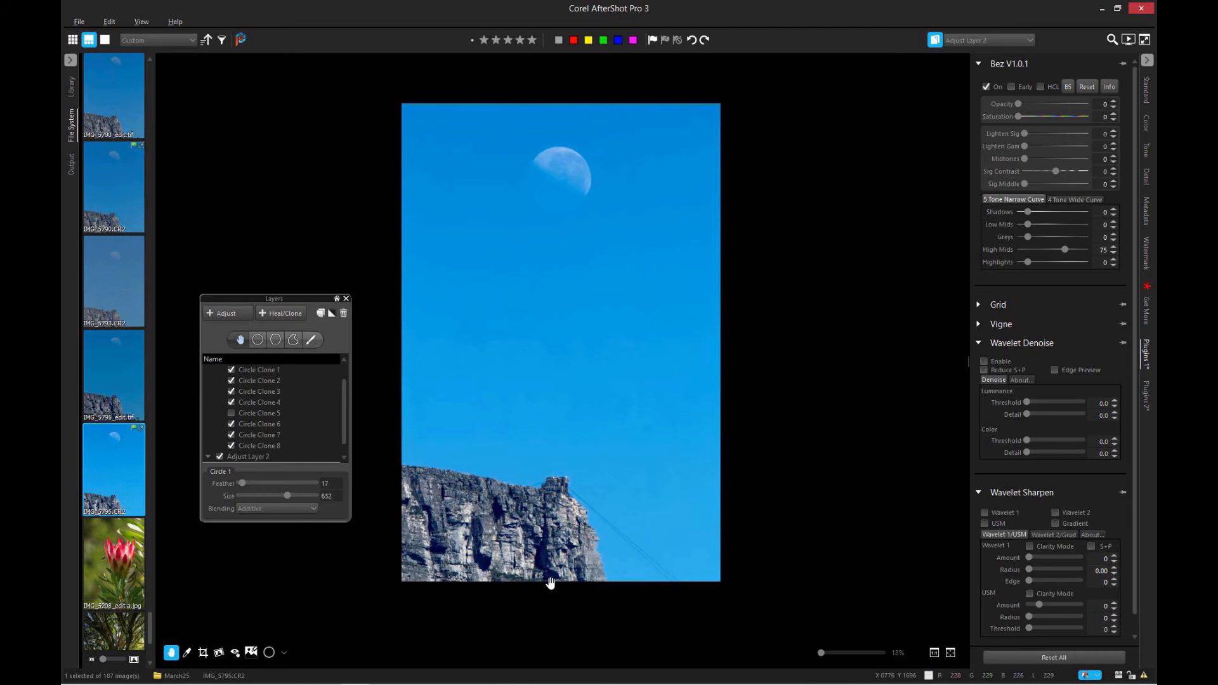
scroll(546, 587, up, 3)
scroll(546, 593, up, 2)
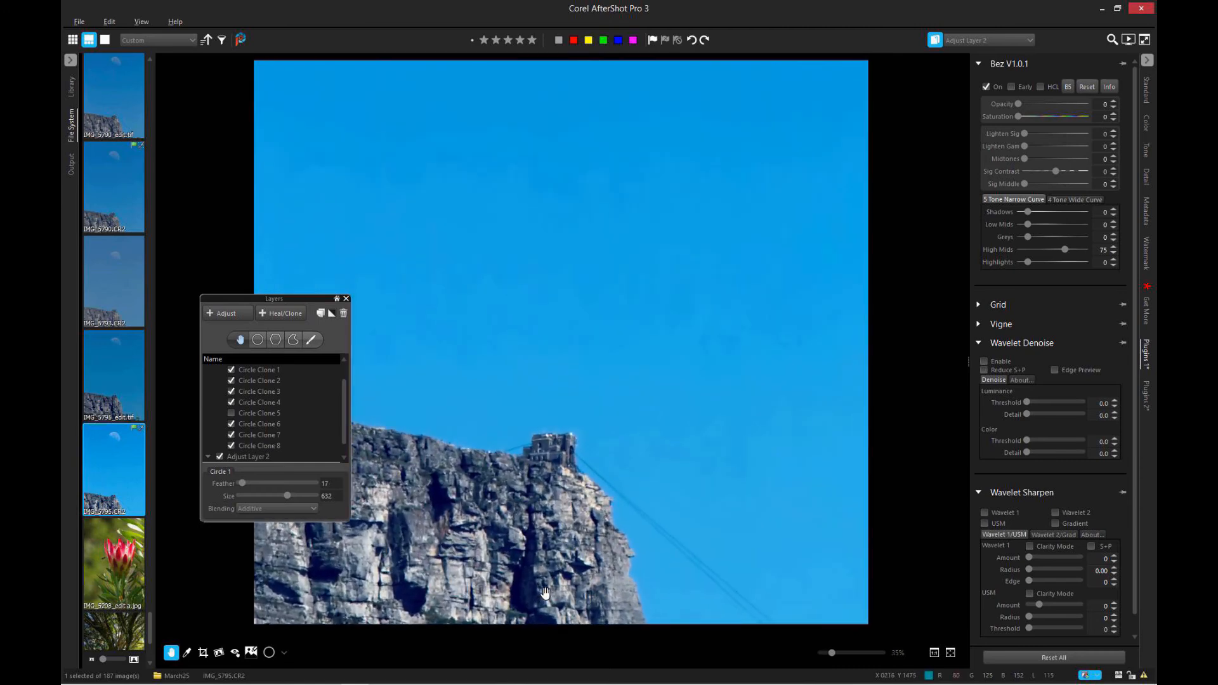
scroll(566, 548, down, 1)
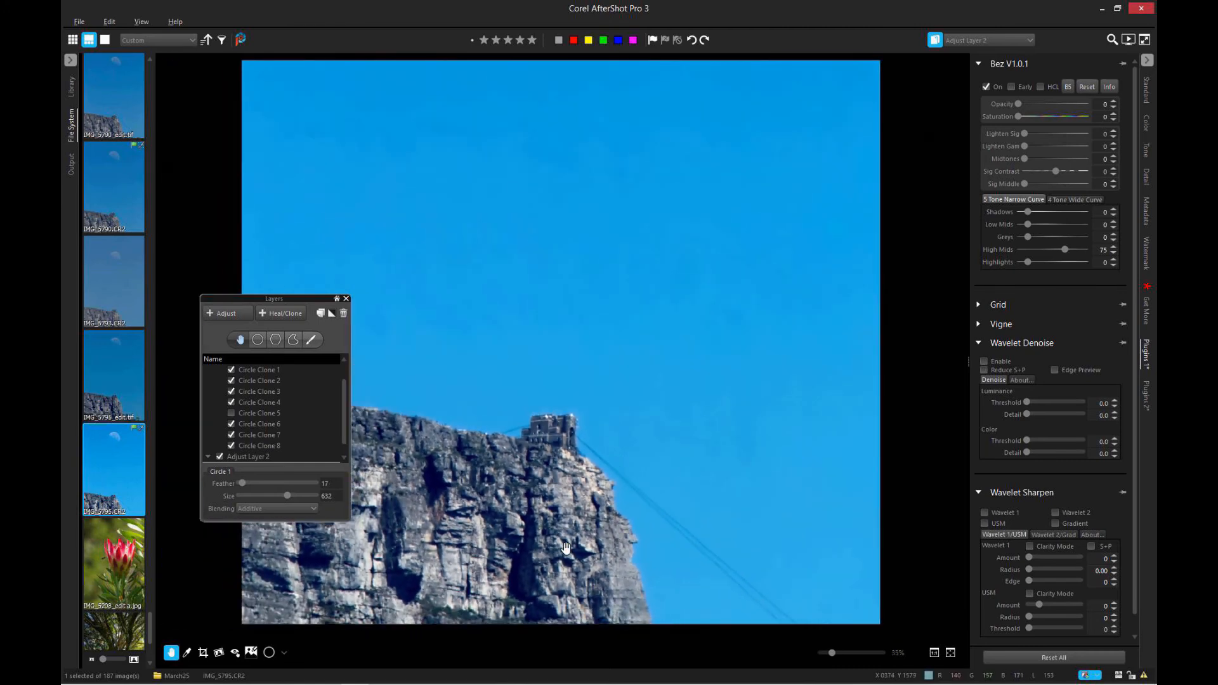
scroll(566, 548, down, 1)
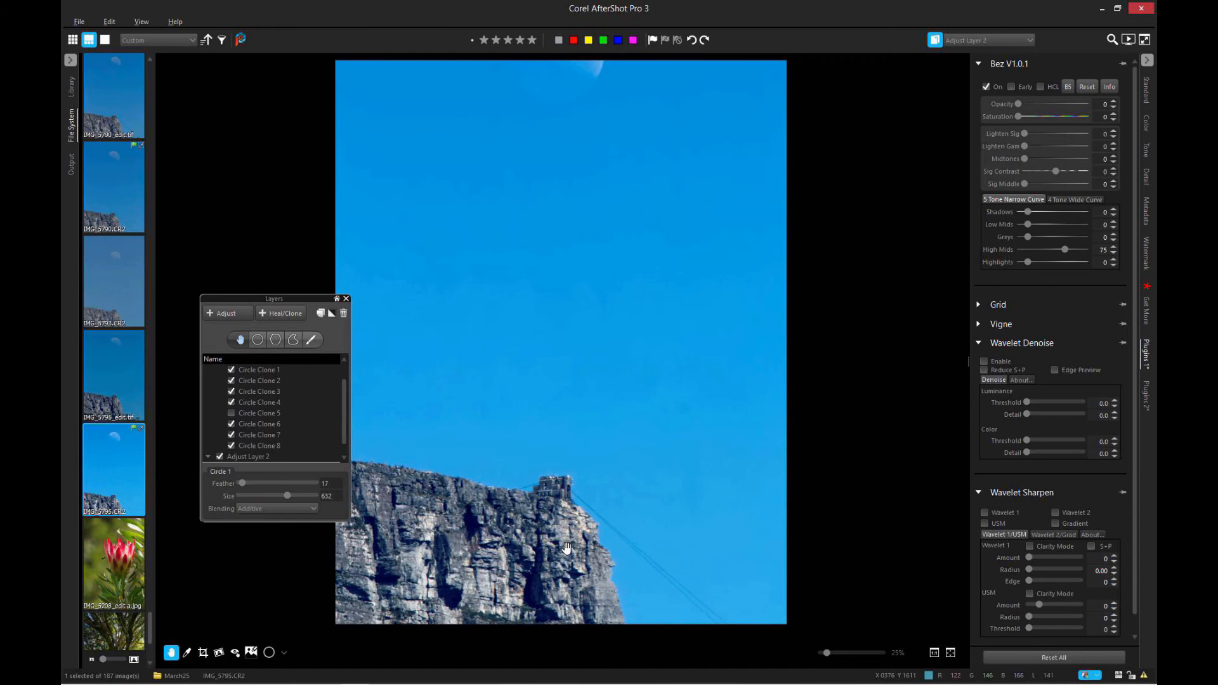
scroll(570, 367, down, 1)
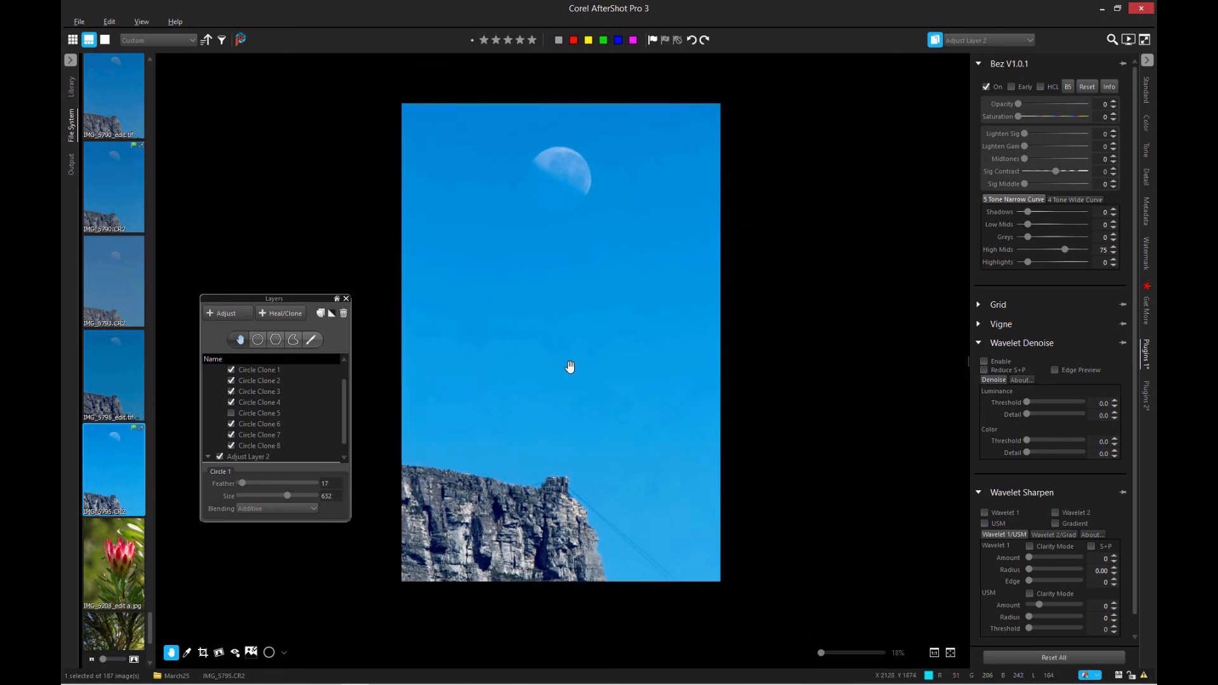
Close the layers palette and switch to Main Layer for the Color Equalizer's luminance adjustments
drag(272, 302, 245, 246)
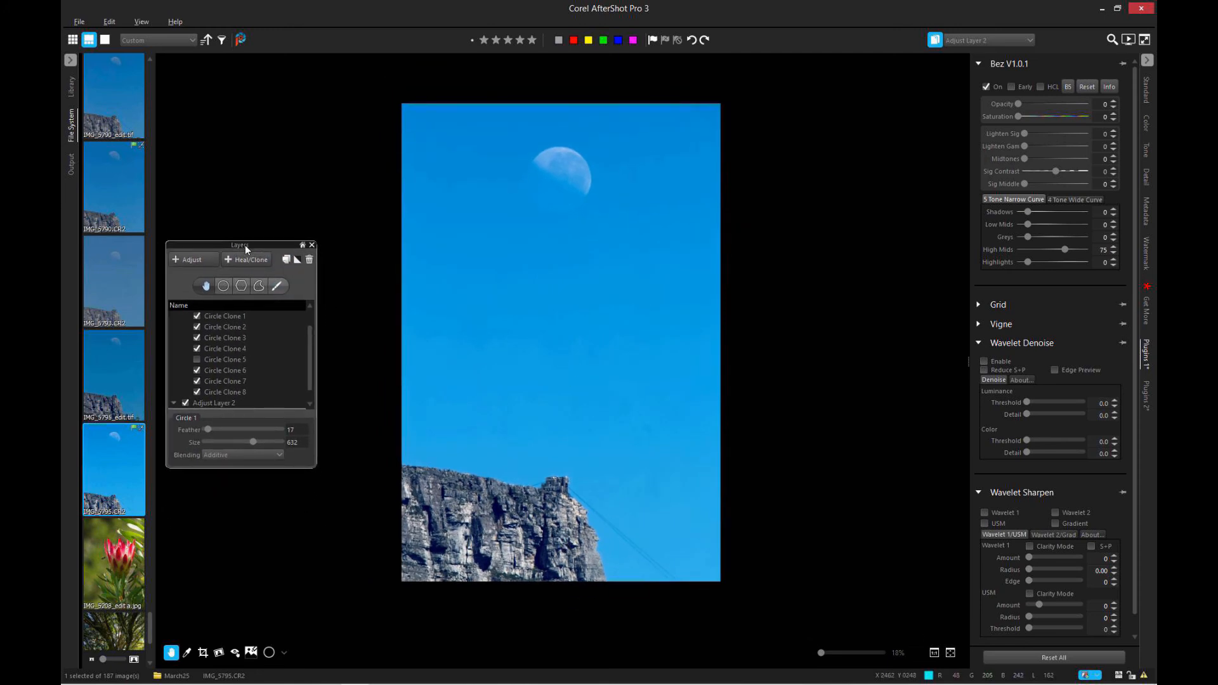
click(311, 244)
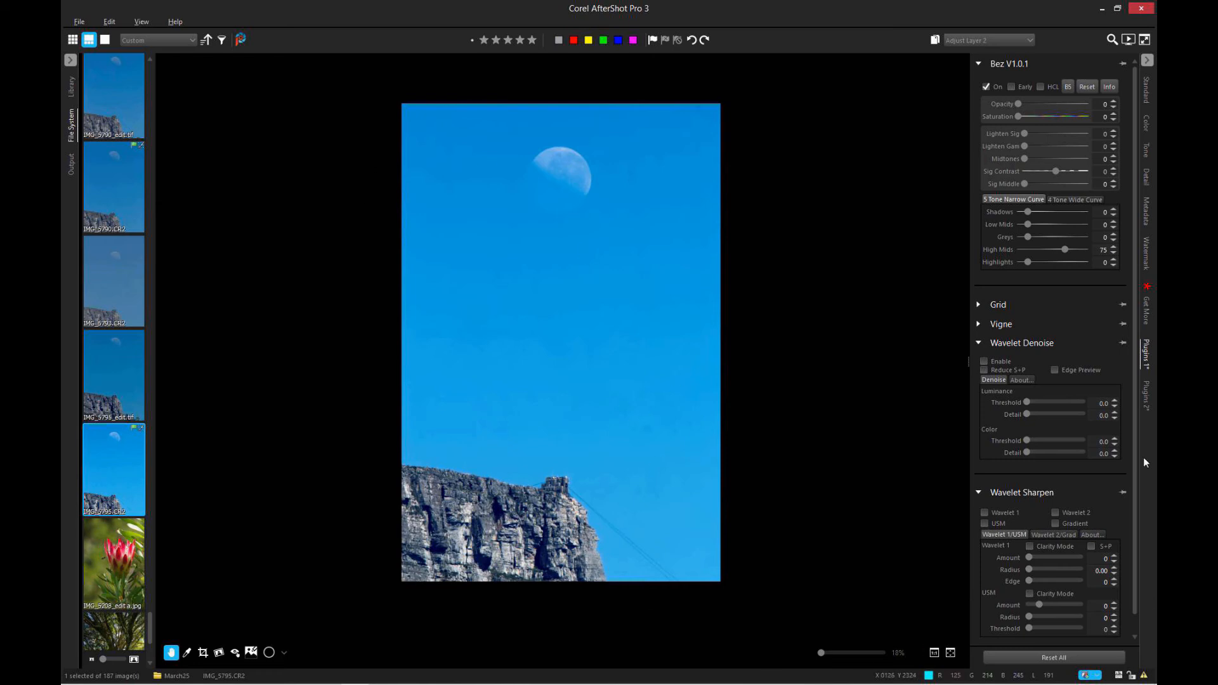
click(1146, 393)
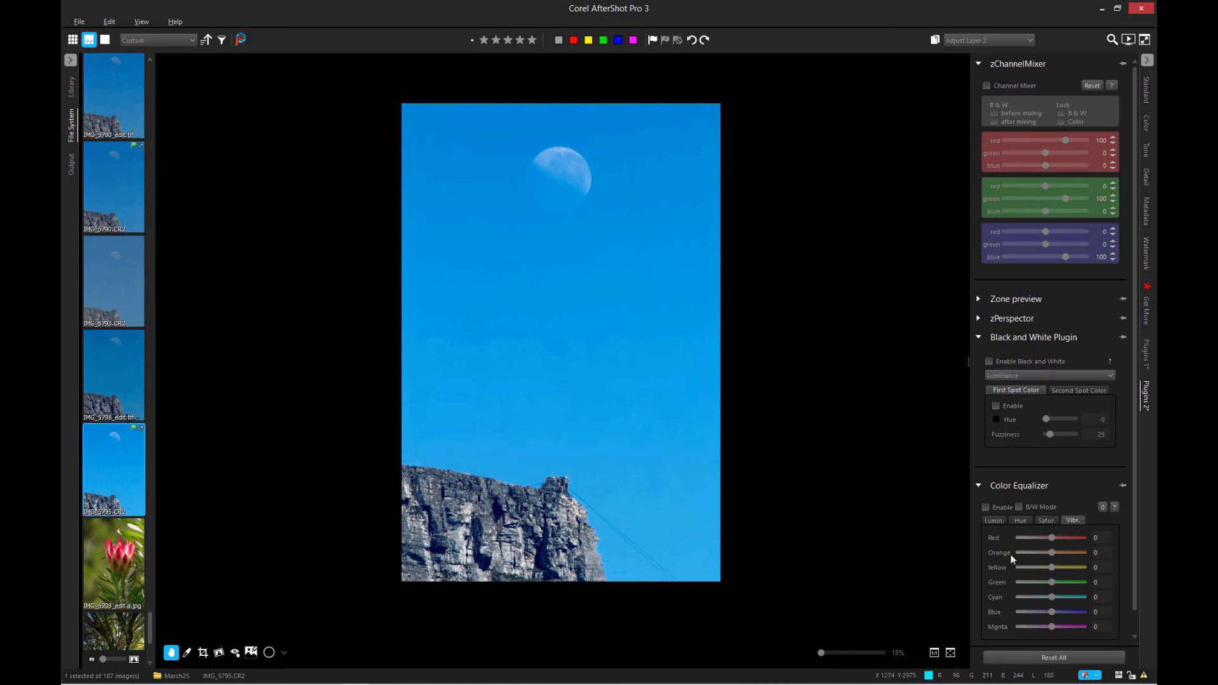
click(993, 521)
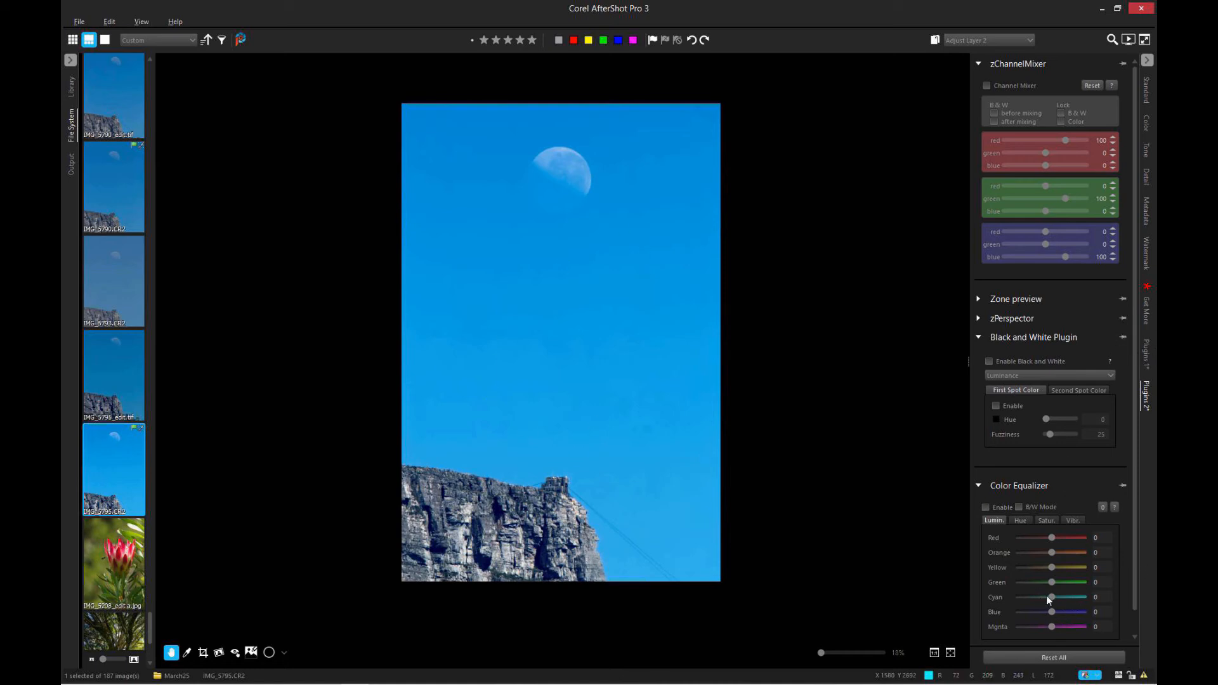
click(1064, 611)
click(986, 40)
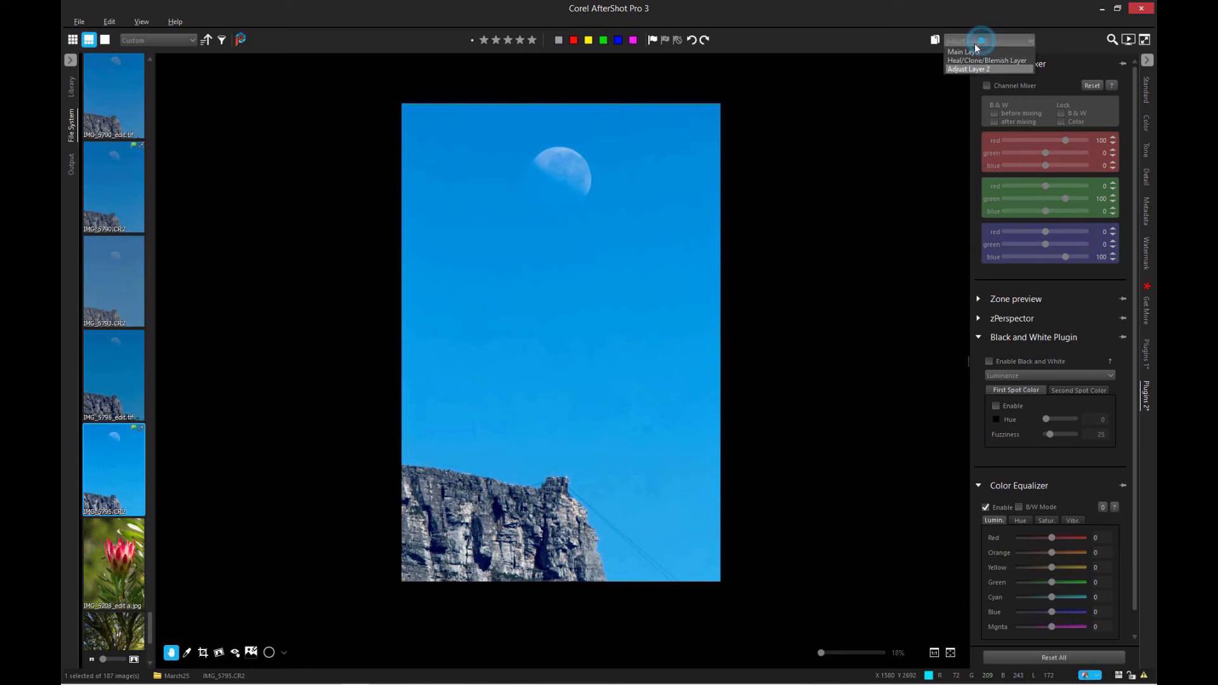
click(970, 52)
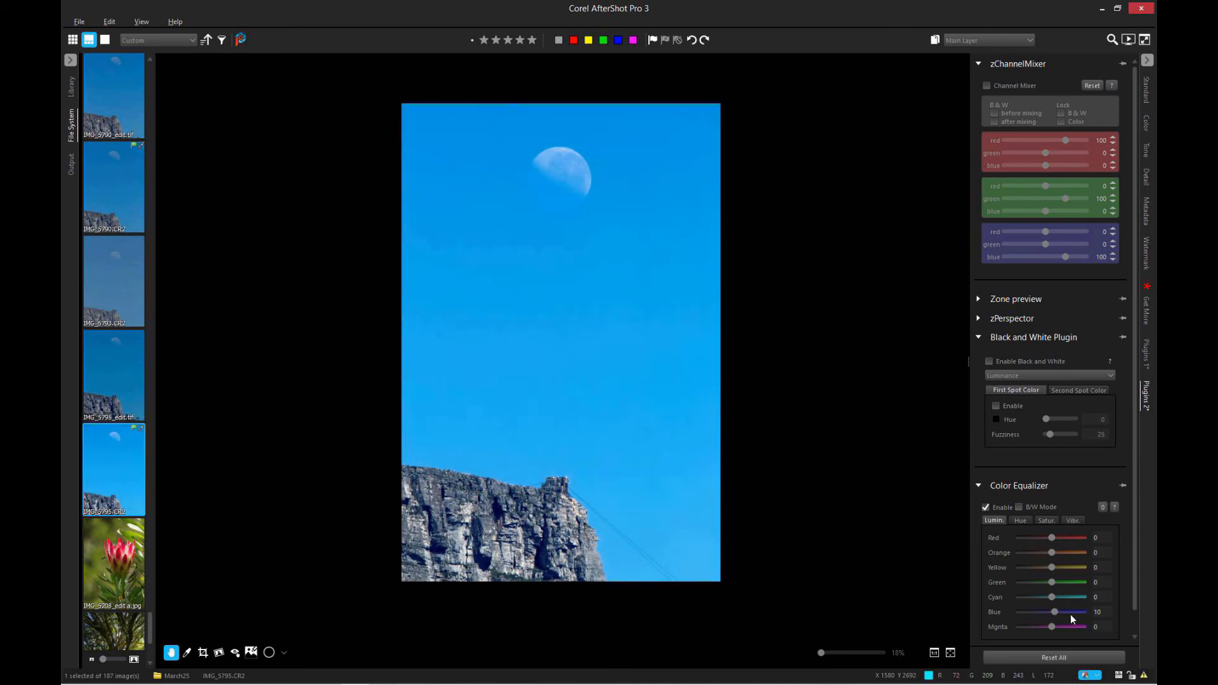
Set the Color Equalizer's luminance to 10 for Cyan and 0 for Blue on Main Layer
click(1038, 597)
click(1036, 613)
click(1036, 613)
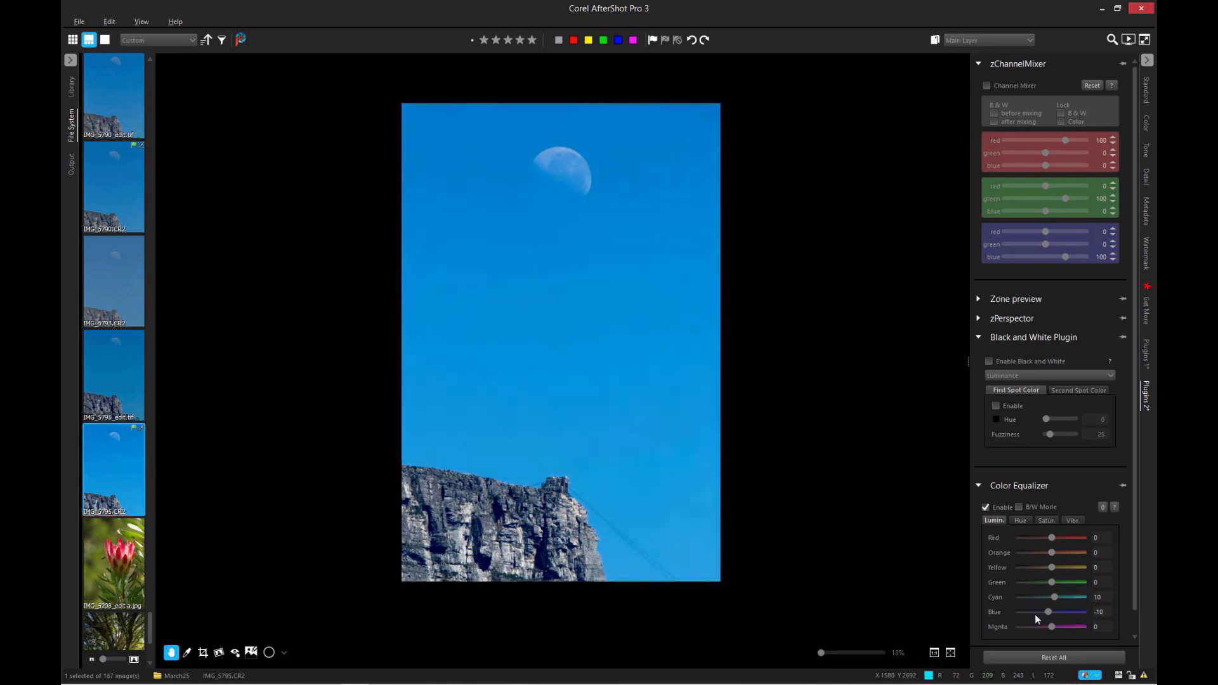
mouse_move(1048, 611)
mouse_down()
mouse_move(1023, 619)
mouse_move(1052, 618)
mouse_up()
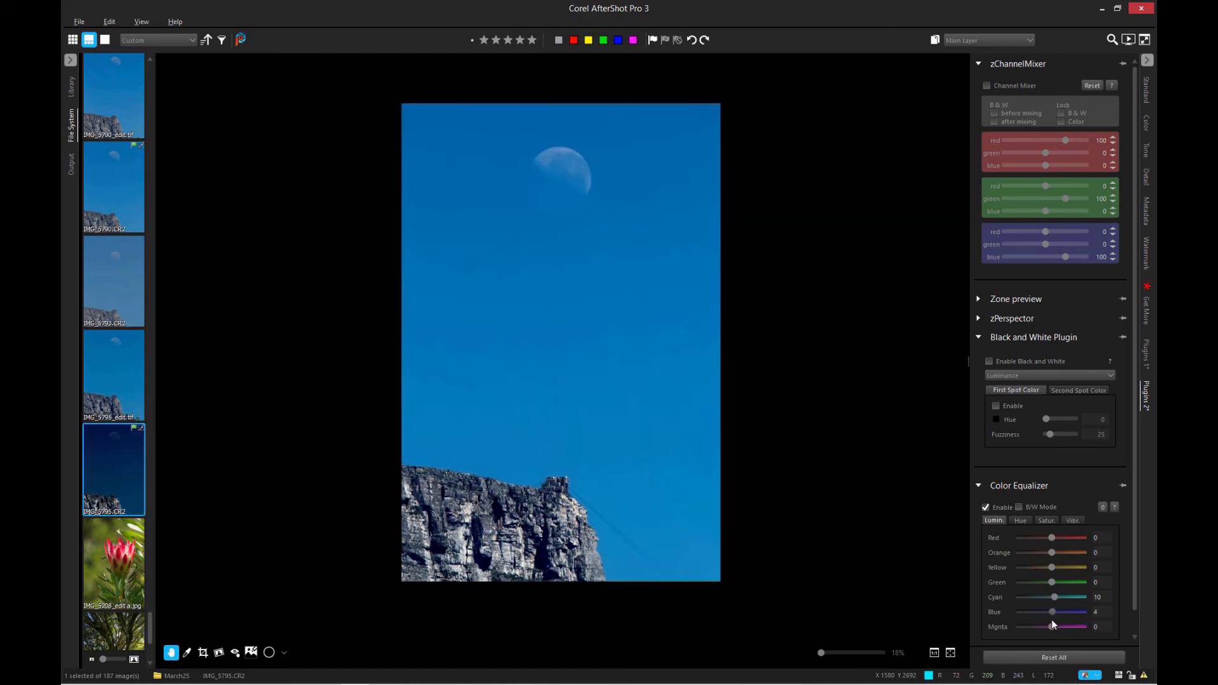
click(1051, 613)
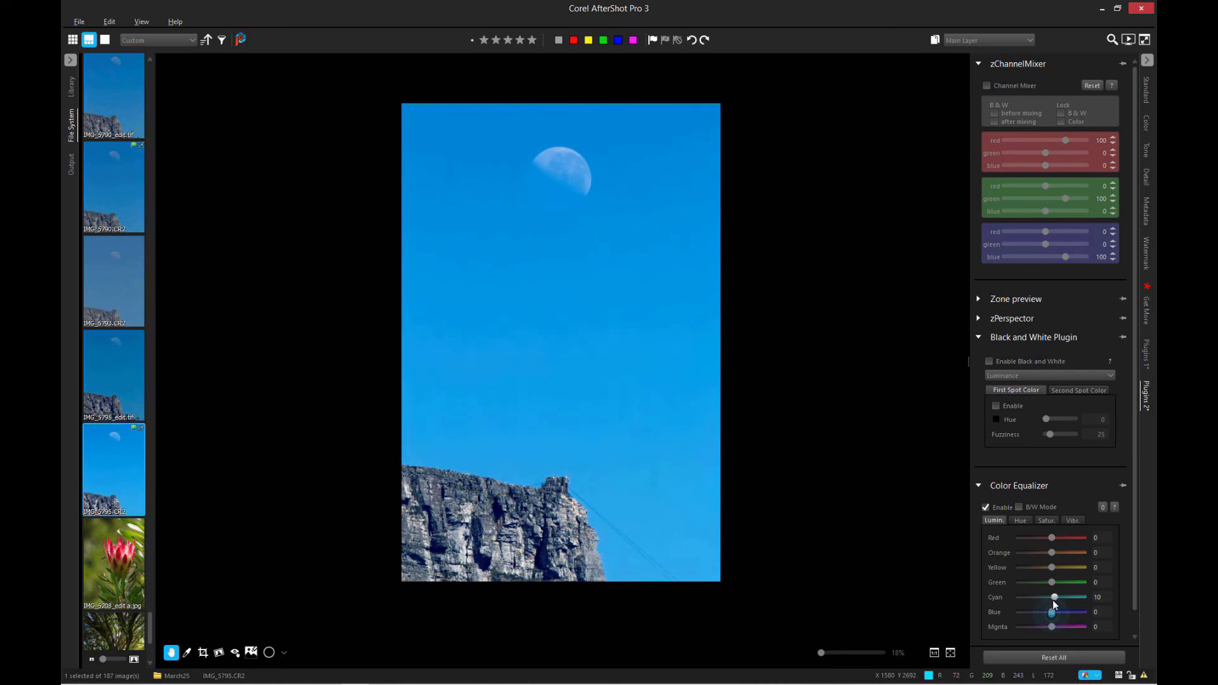
Set the Color Equalizer's Cyan luminance to -33, and its vibrance to 14 for Cyan and -8 for Blue
drag(1044, 604, 1011, 607)
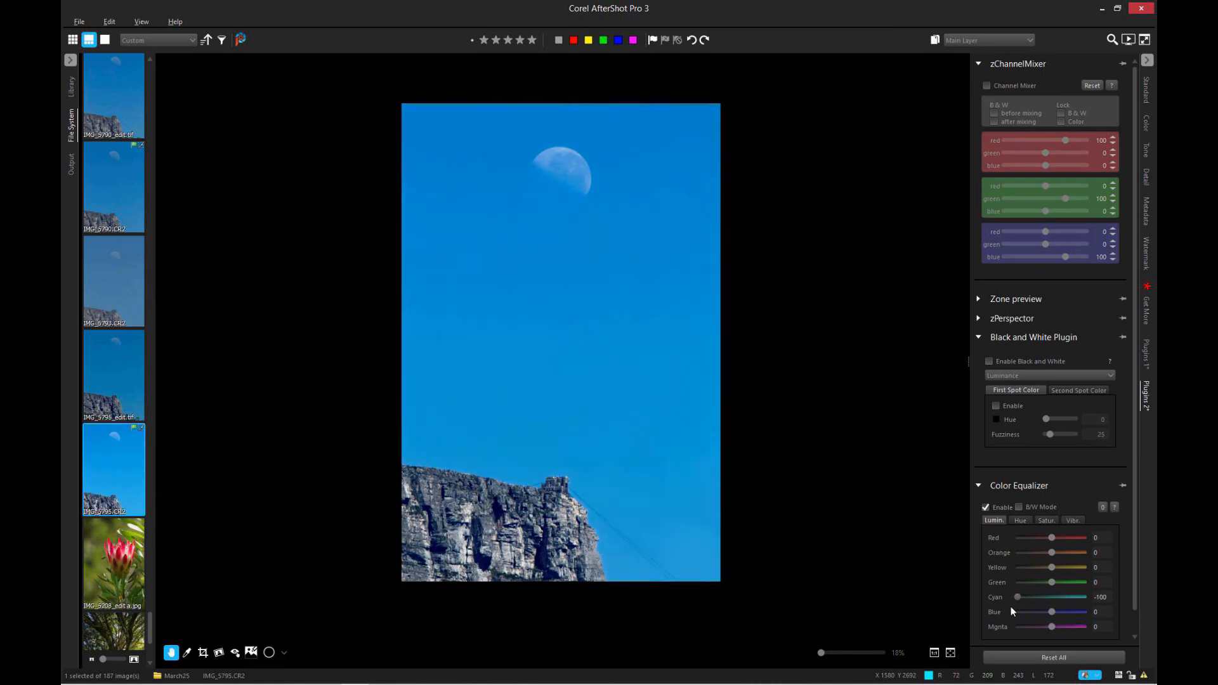
drag(1018, 604, 1047, 609)
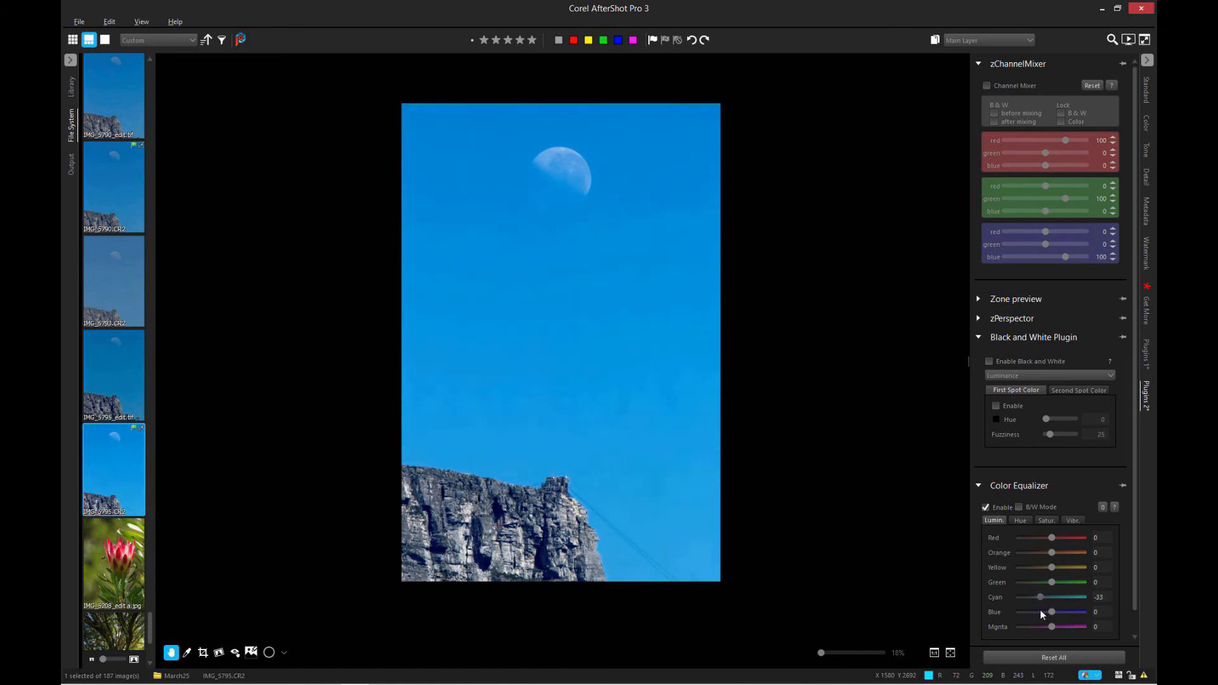
click(1076, 520)
mouse_move(1057, 610)
mouse_down()
mouse_move(1078, 607)
mouse_move(1046, 619)
mouse_up()
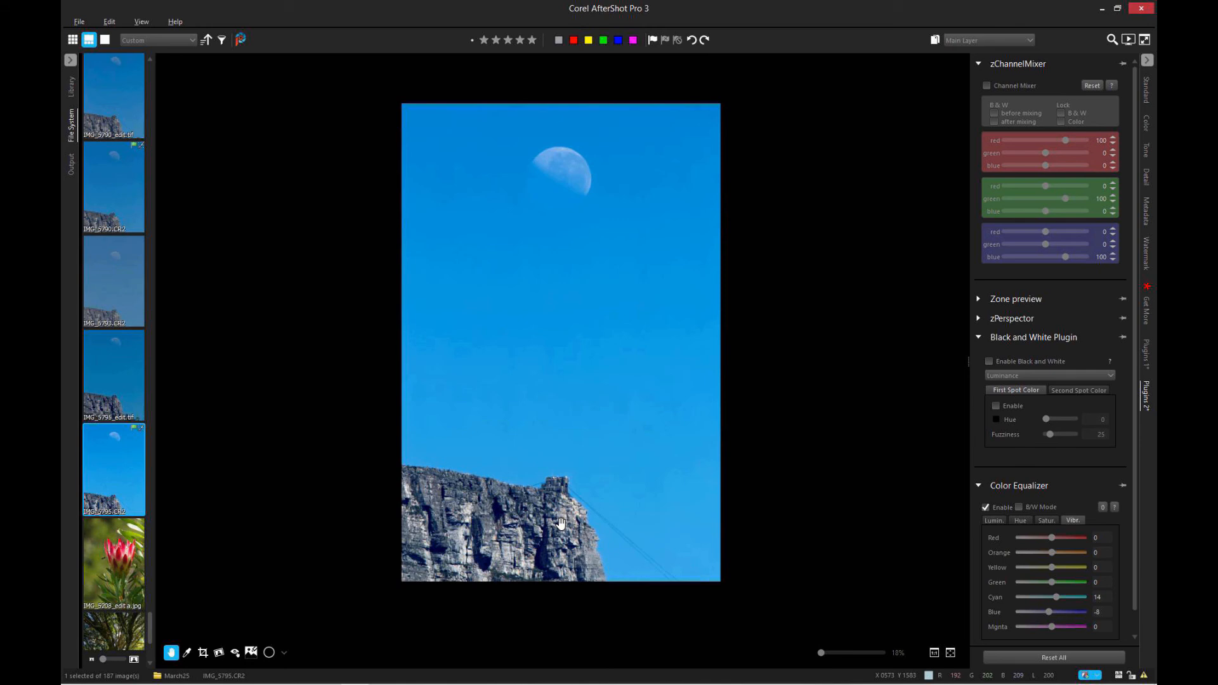
Enable Wavelet 1 in the Wavelet Sharpen plugin, comparing the mountain and cable station up close with it on and off
scroll(560, 522, up, 3)
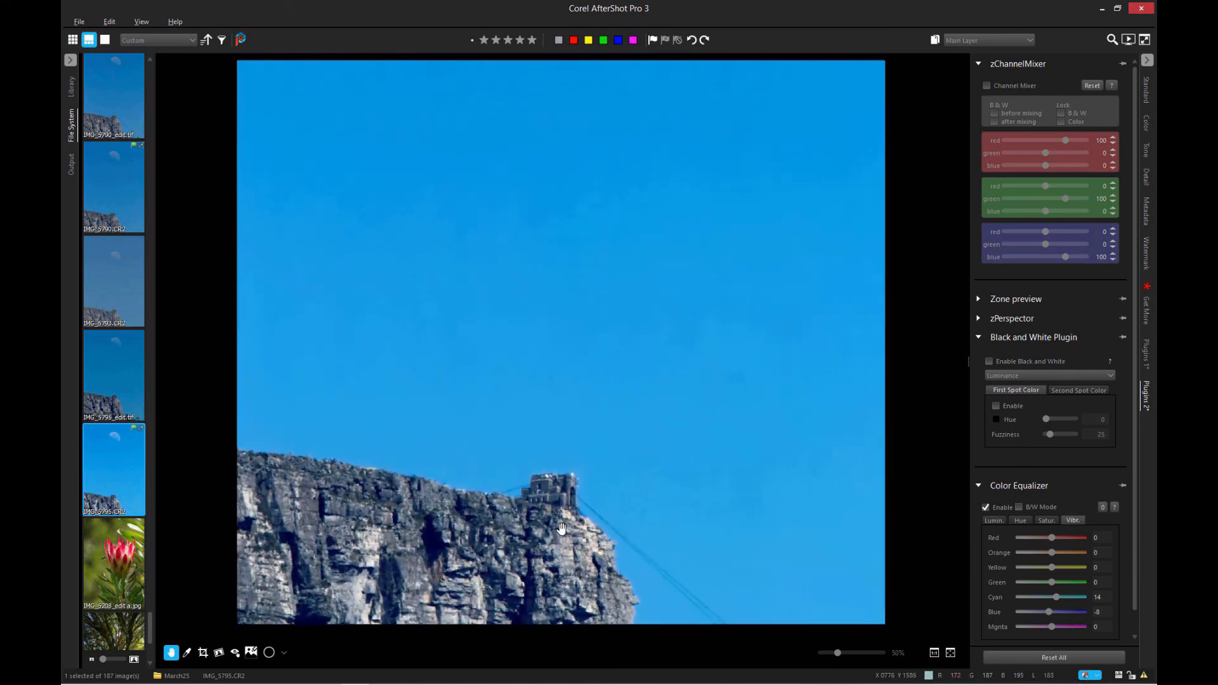
scroll(561, 528, up, 2)
drag(473, 482, 626, 450)
scroll(627, 450, down, 5)
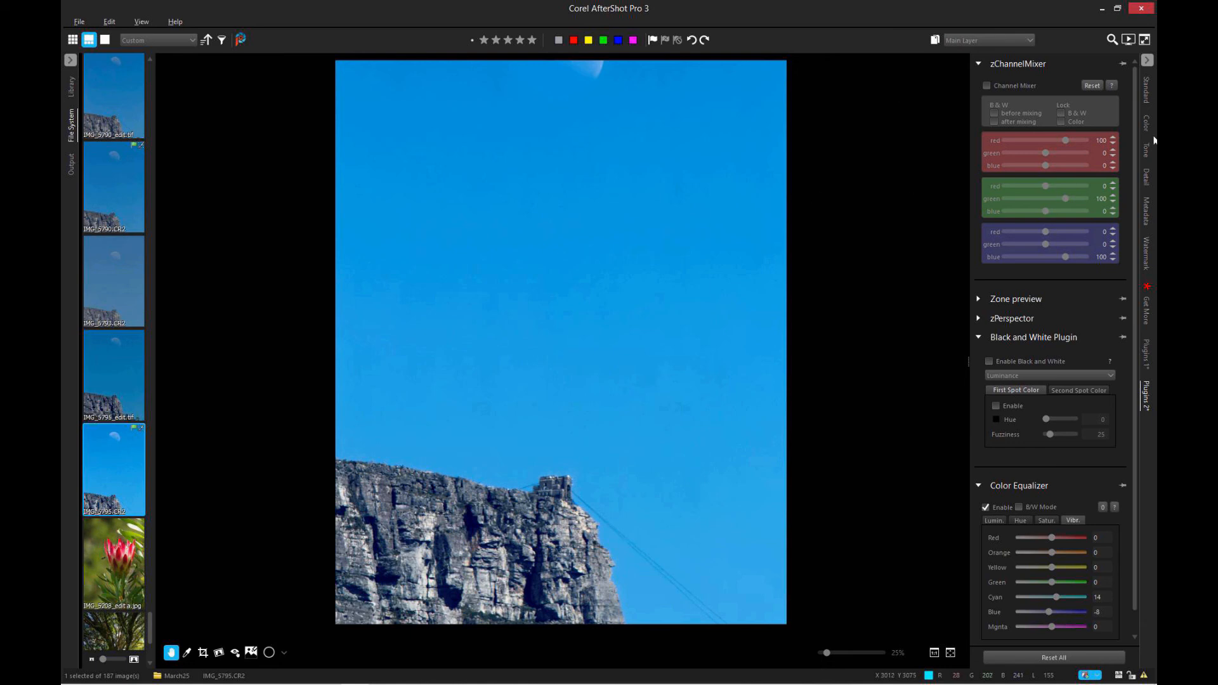
click(1146, 353)
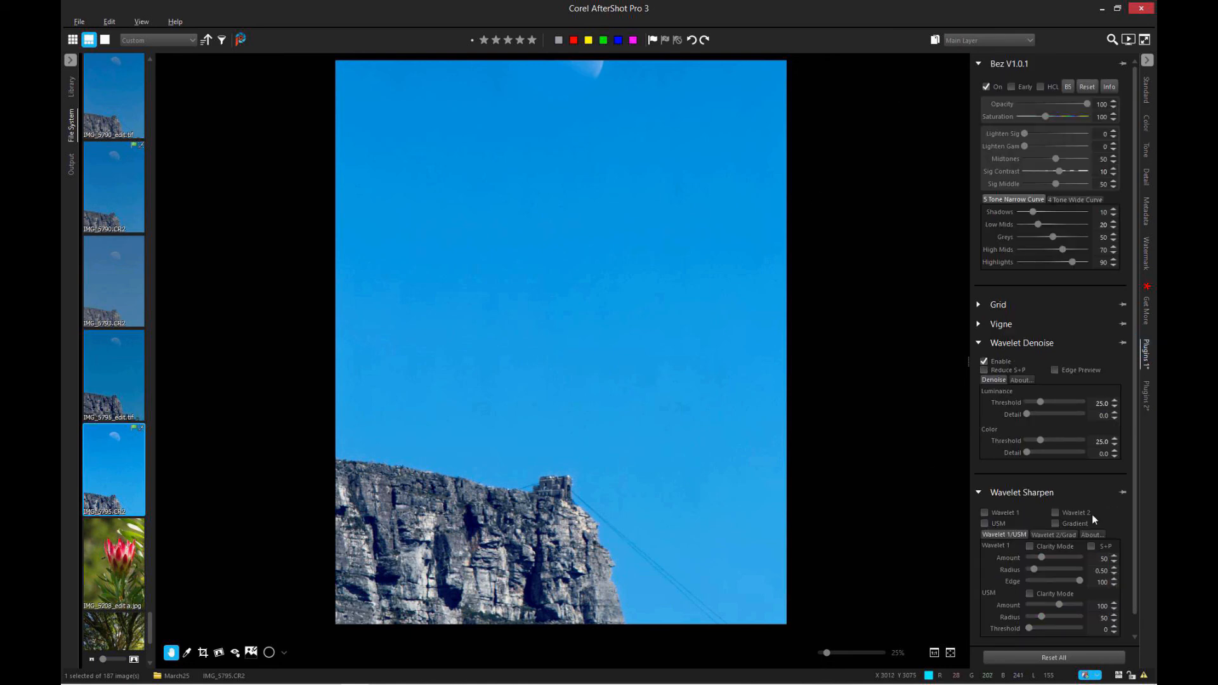
scroll(524, 558, up, 2)
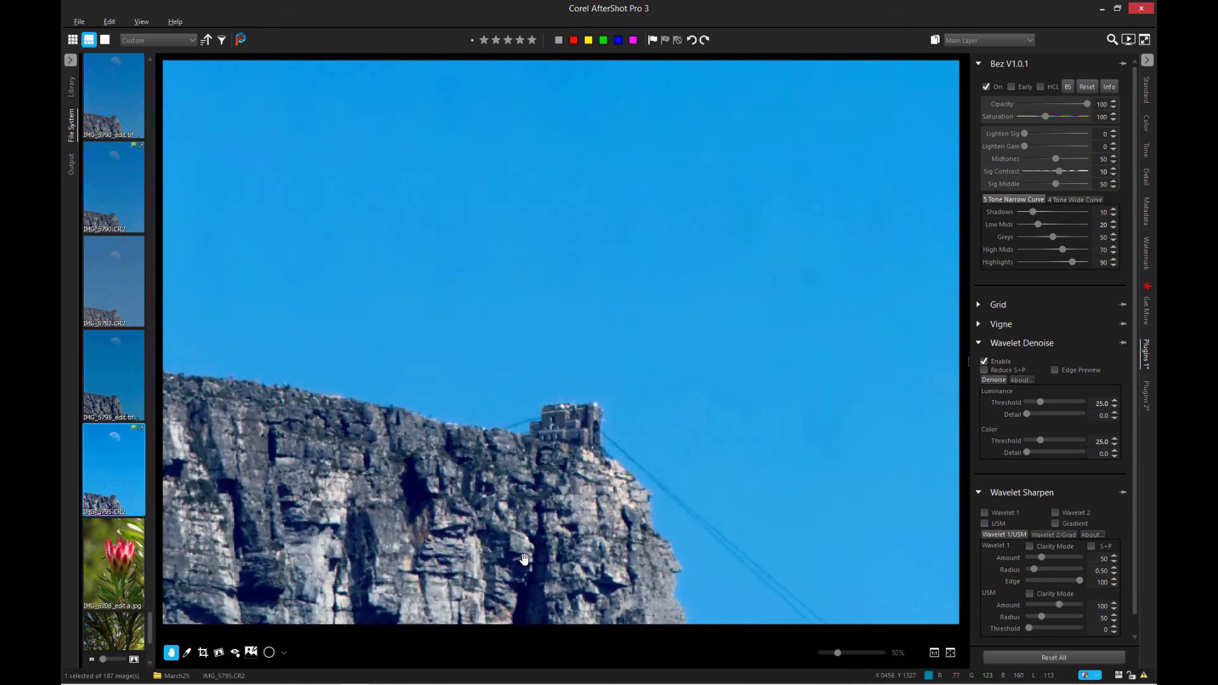
scroll(524, 558, up, 1)
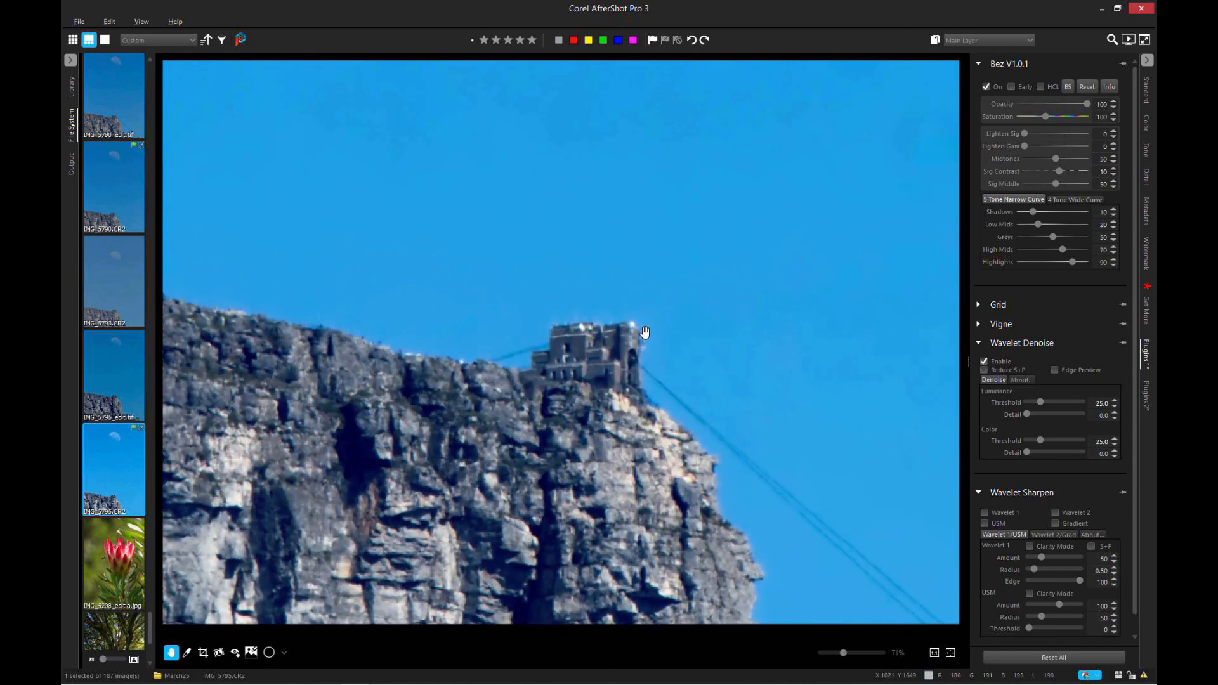
scroll(633, 363, up, 1)
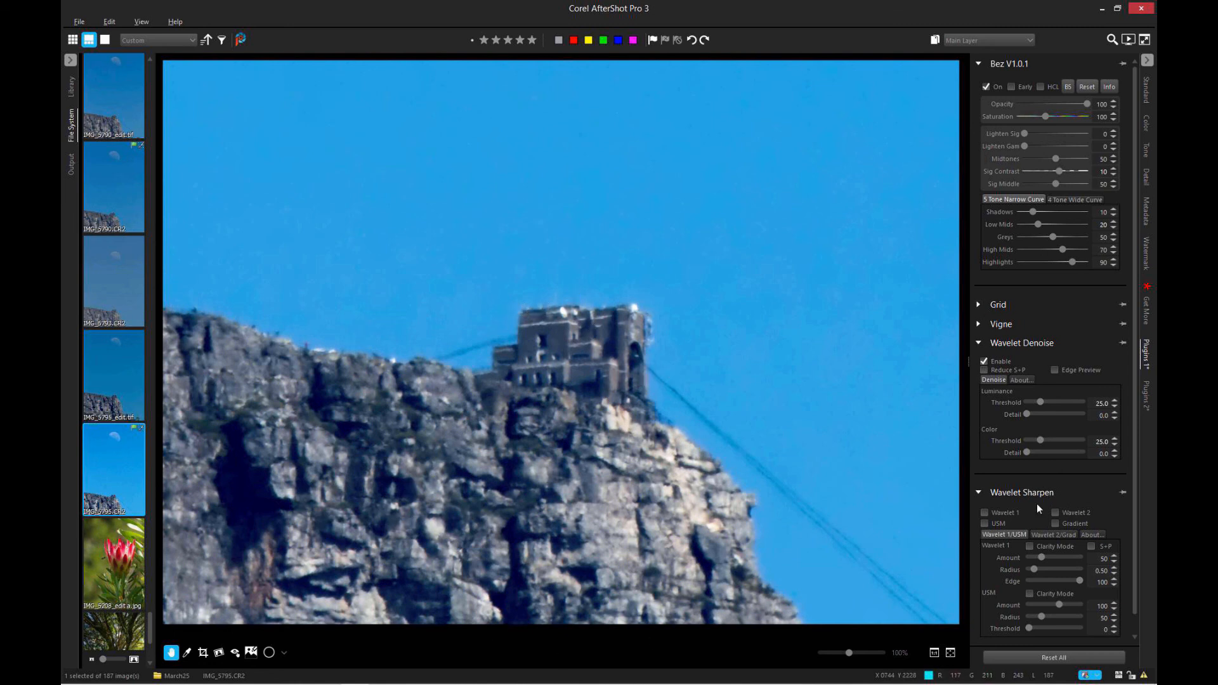
click(985, 513)
click(983, 513)
drag(608, 433, 754, 398)
click(985, 513)
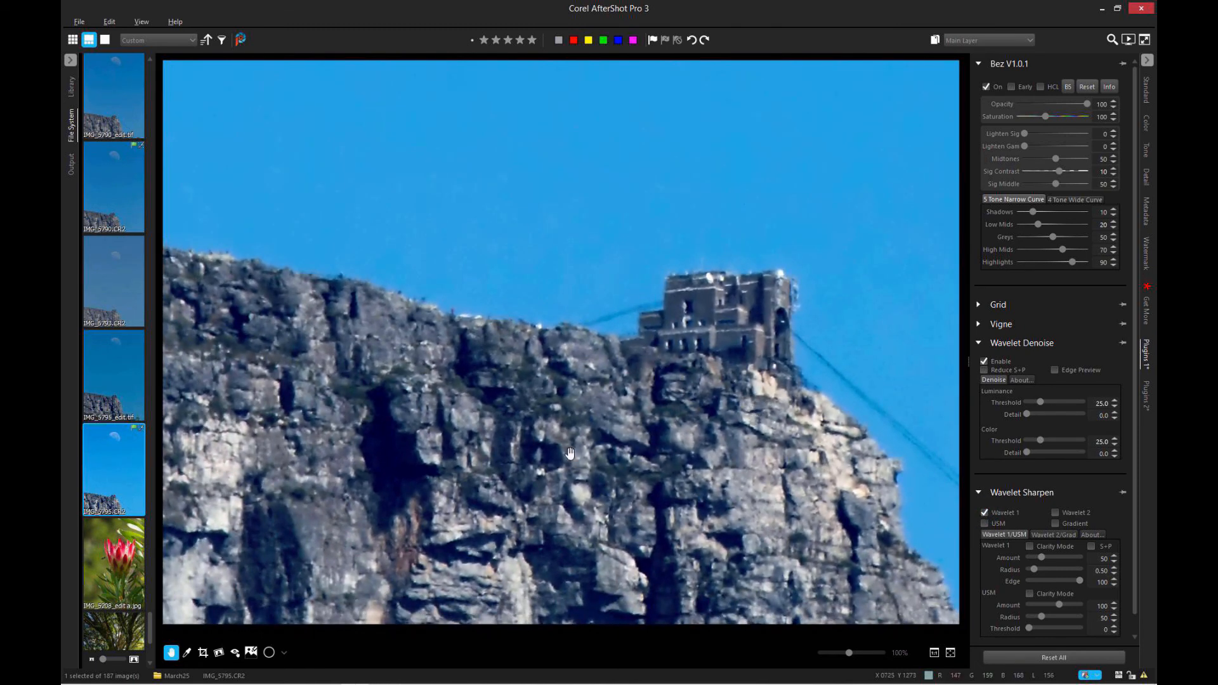
Examine the sharpened cliff and cable station, the whole photo, and the moon and sky at several zoom levels
scroll(571, 454, down, 1)
drag(524, 503, 691, 349)
scroll(692, 349, down, 1)
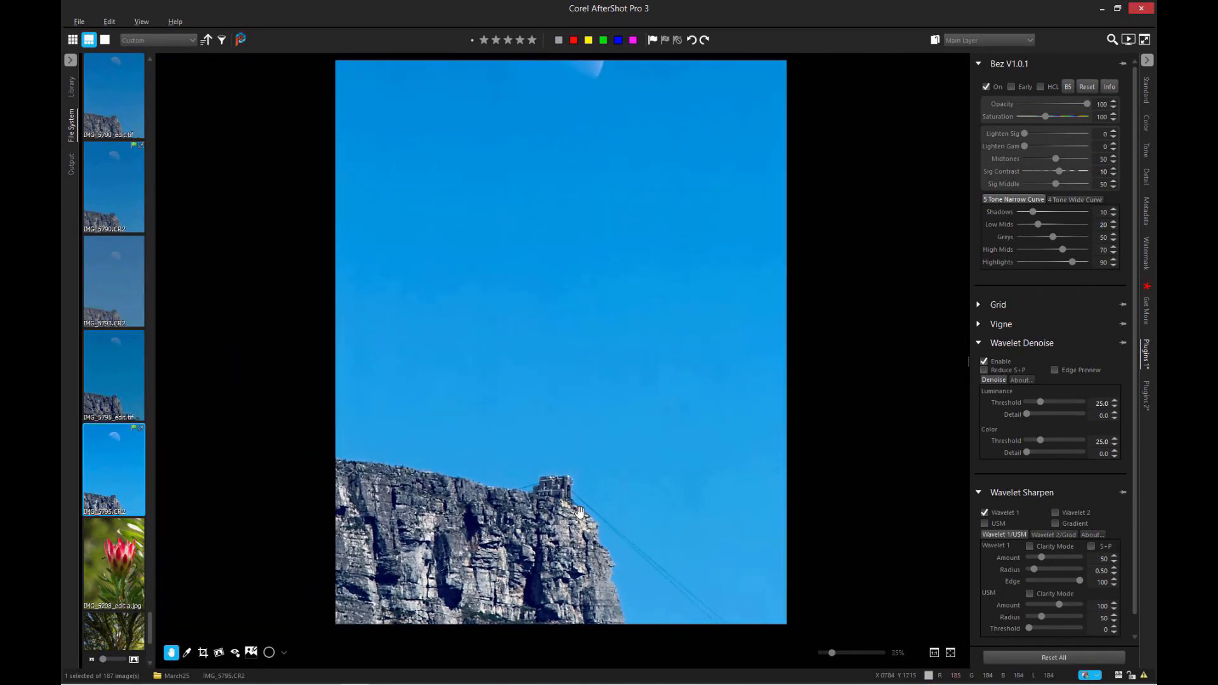
scroll(584, 504, up, 3)
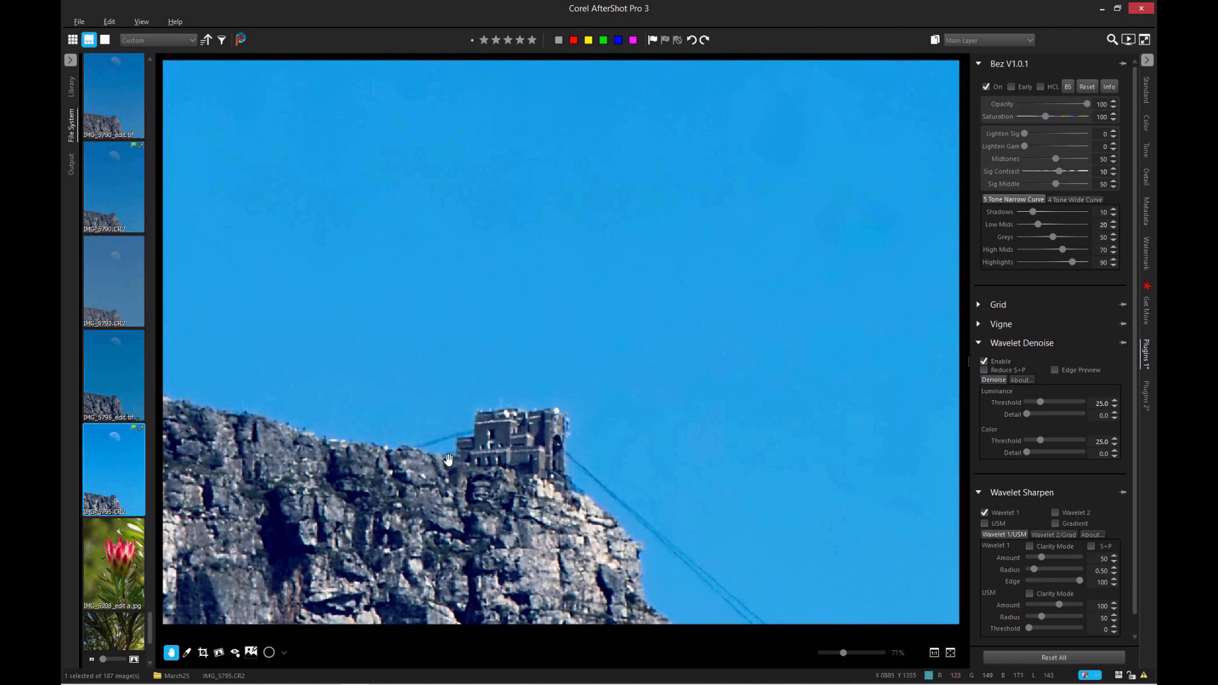
scroll(598, 442, down, 1)
scroll(527, 490, down, 1)
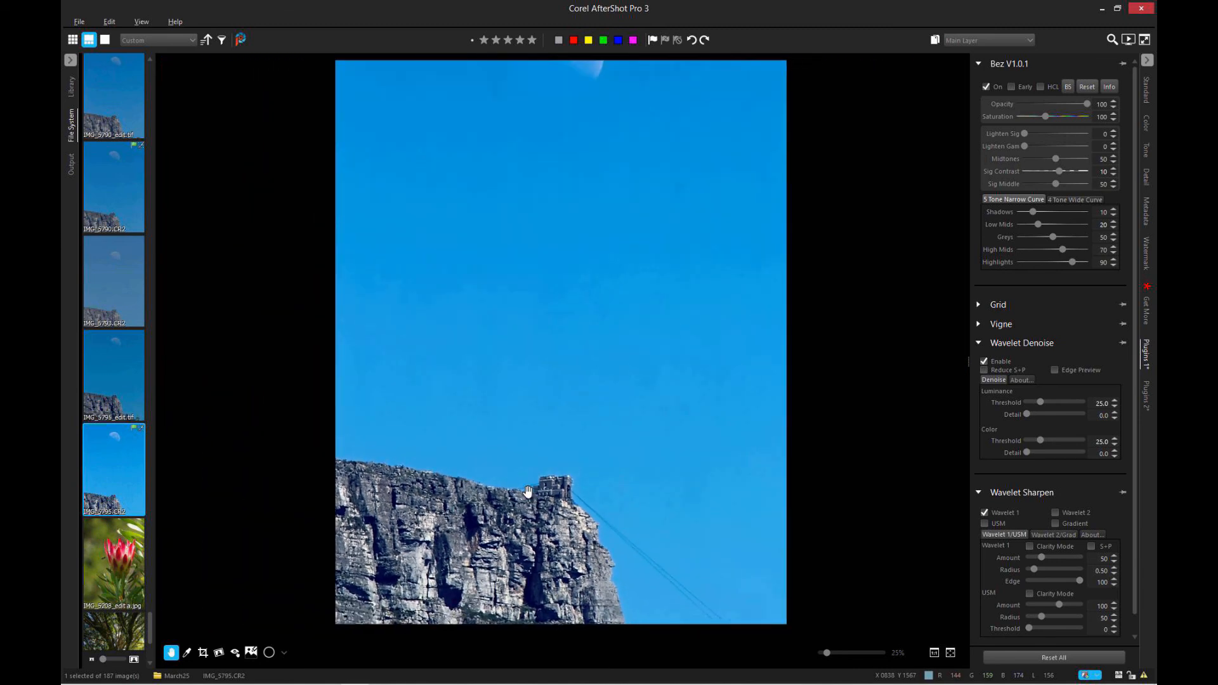
scroll(570, 477, down, 2)
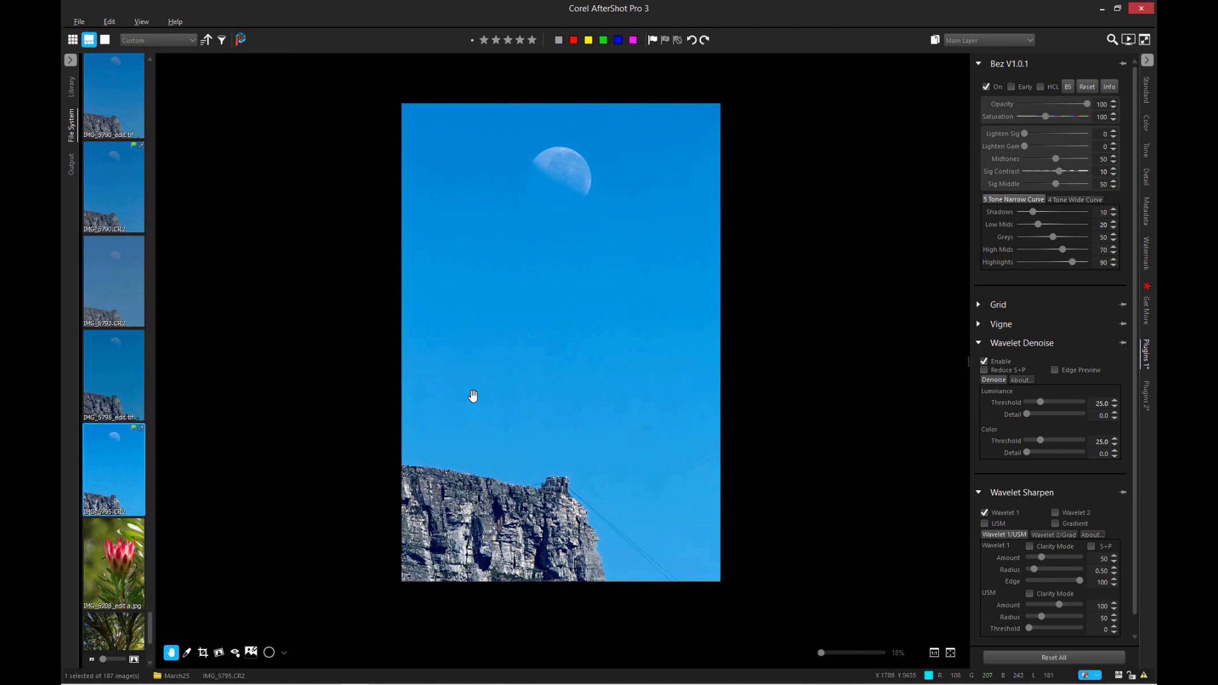
scroll(394, 106, up, 1)
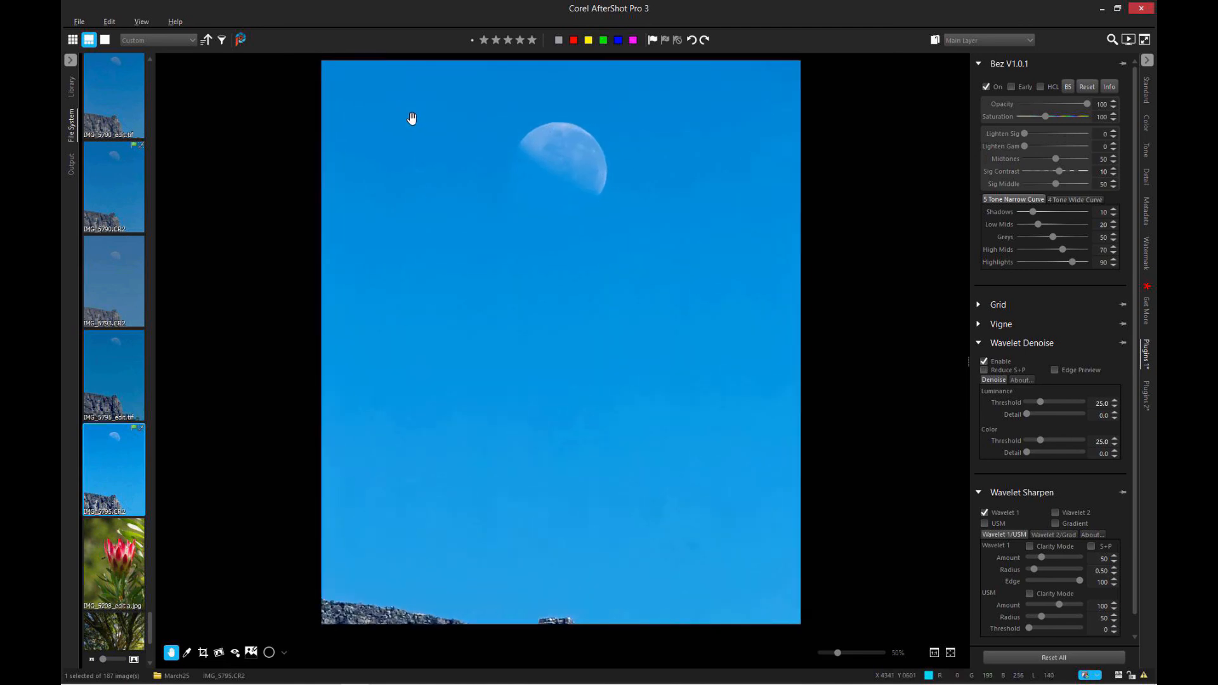
scroll(353, 135, up, 1)
scroll(353, 135, down, 2)
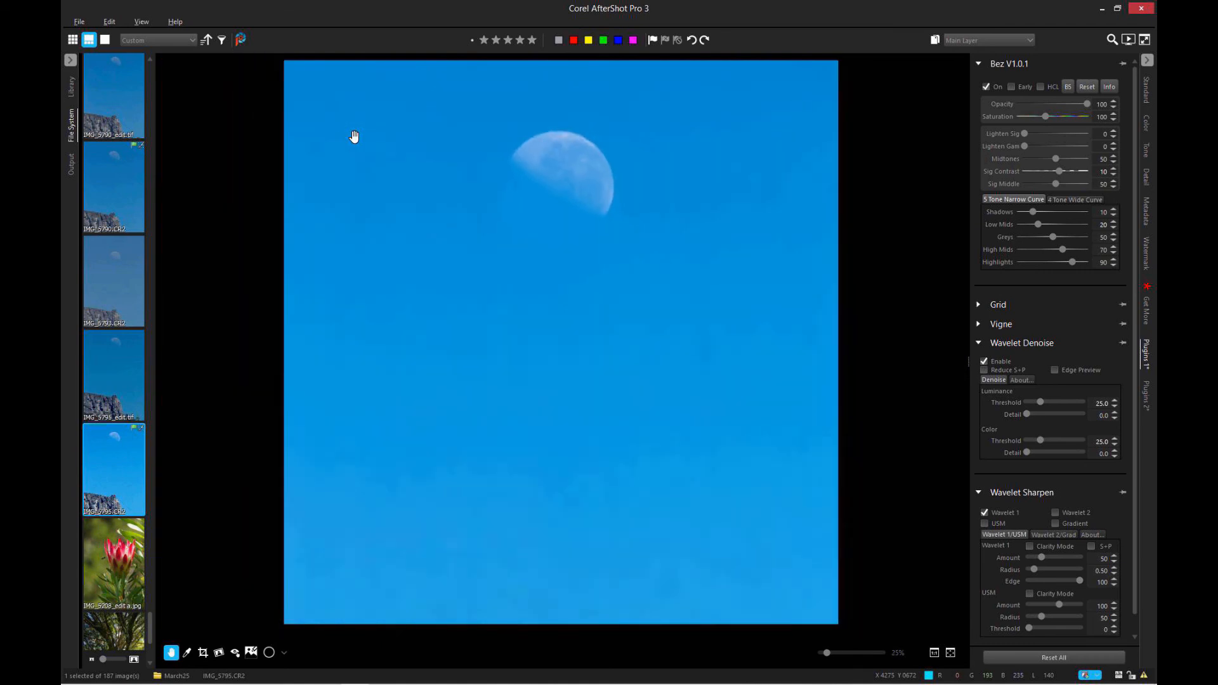